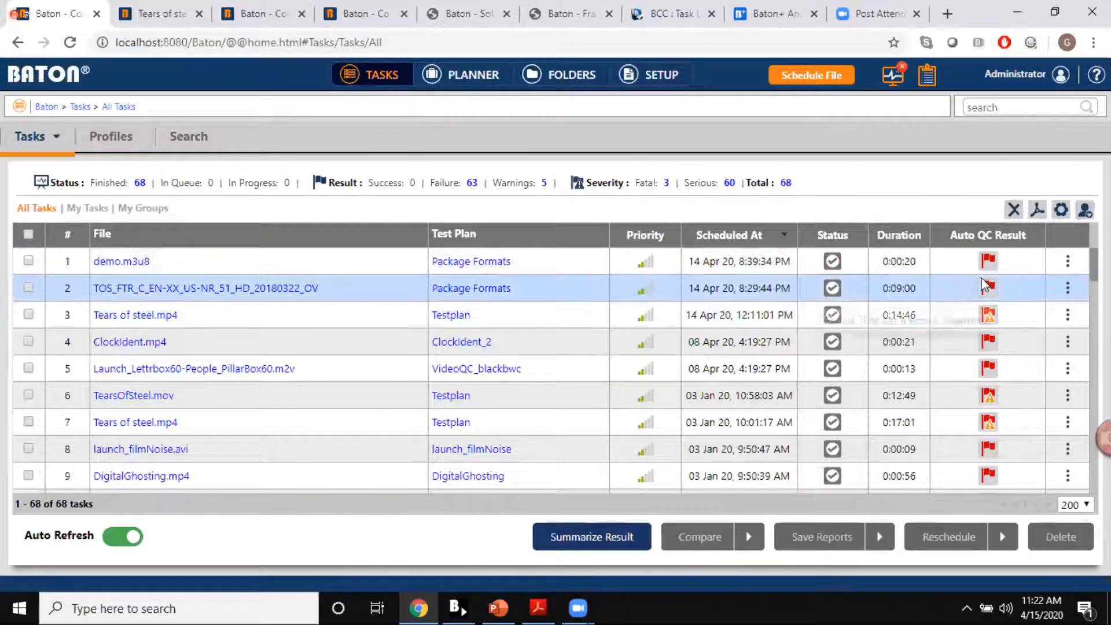
# Step: Review the available and current columns in the task table settings and close them without applying changes
pyautogui.click(1061, 210)
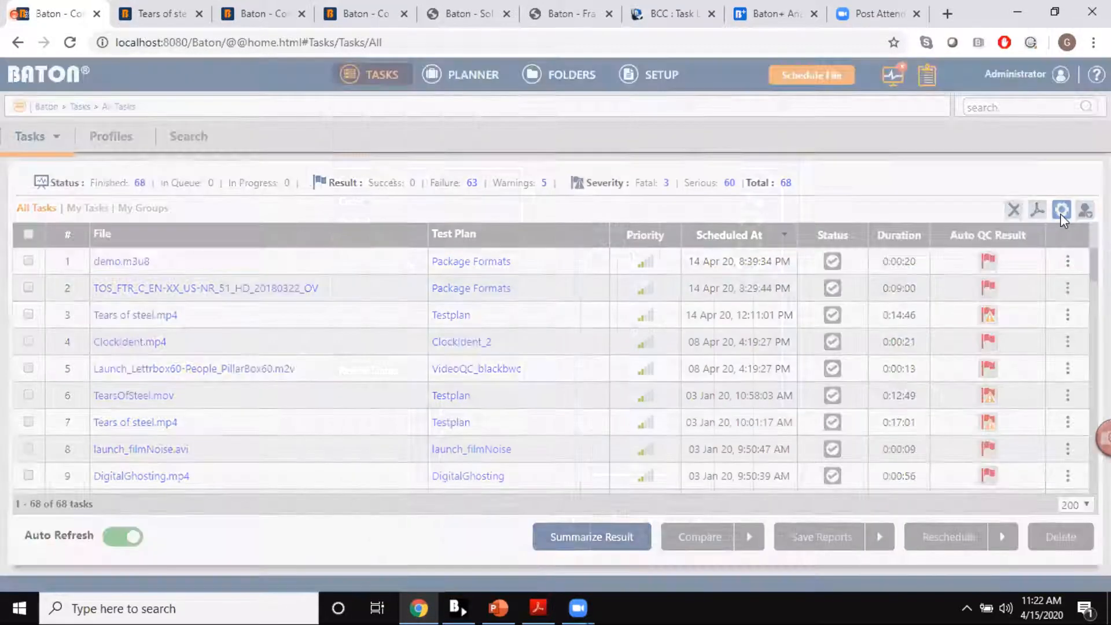
pyautogui.click(518, 289)
pyautogui.click(709, 220)
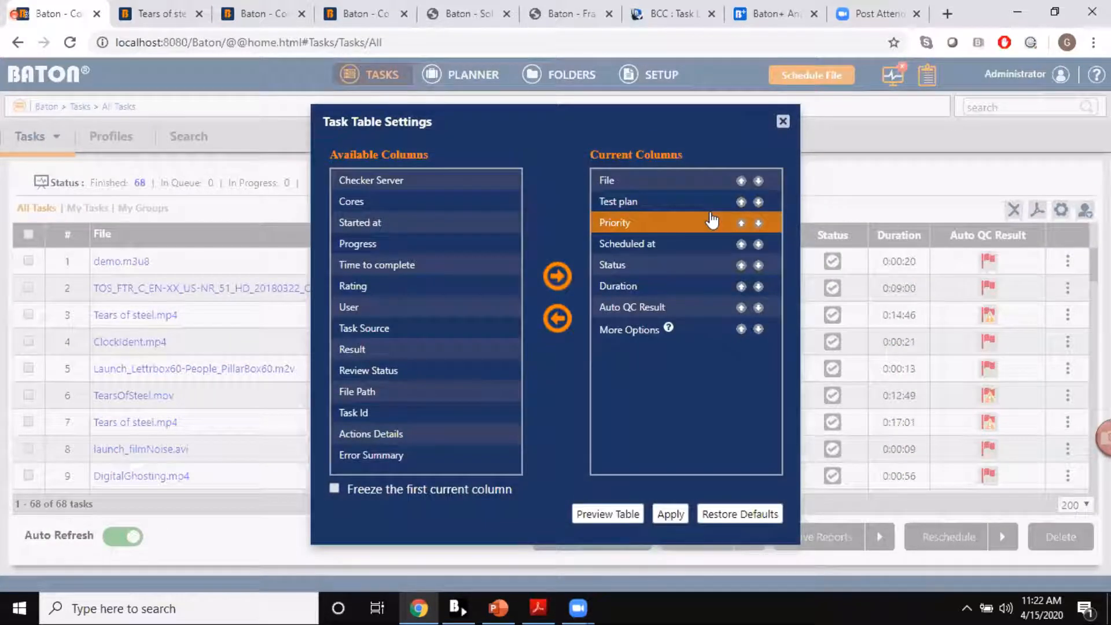
pyautogui.click(783, 123)
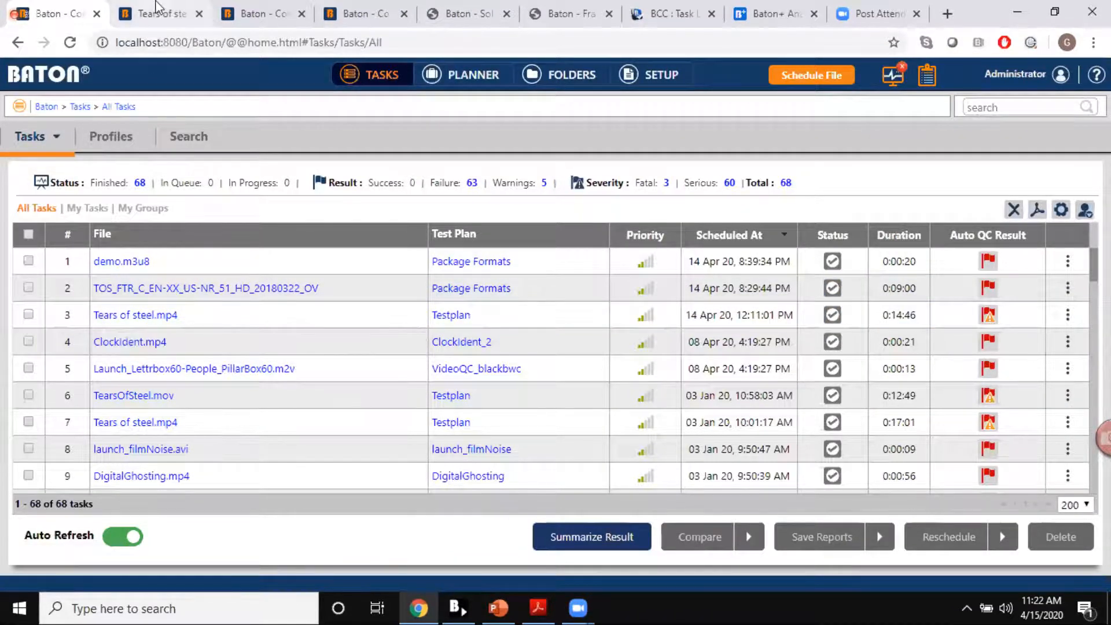
# Step: Show the summary of the Tears of steel report and read through its task details
pyautogui.click(157, 8)
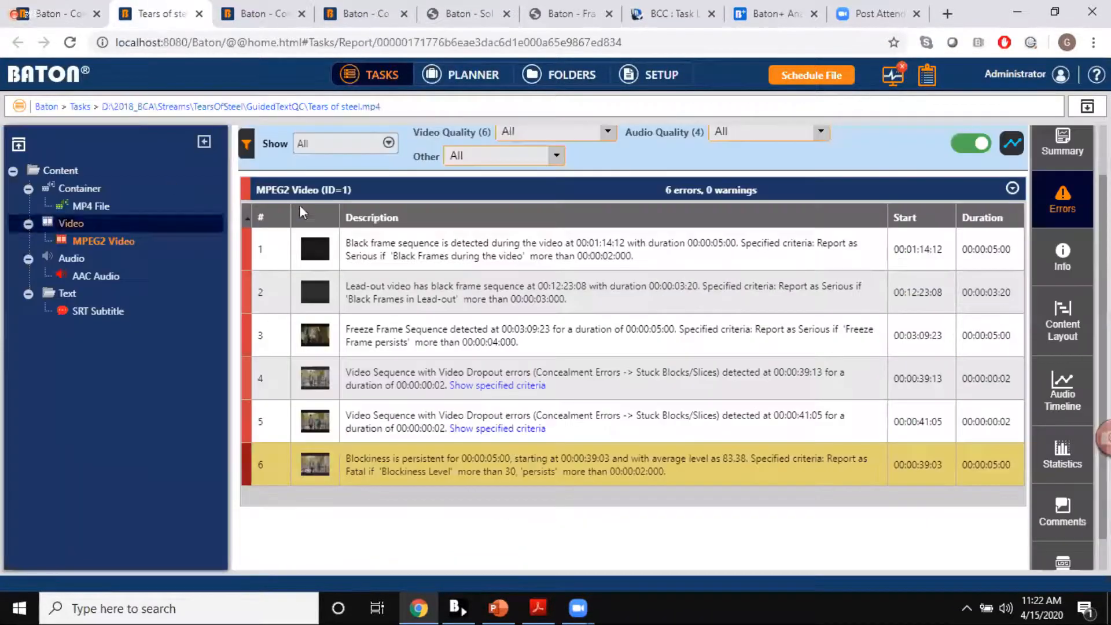
pyautogui.click(1063, 141)
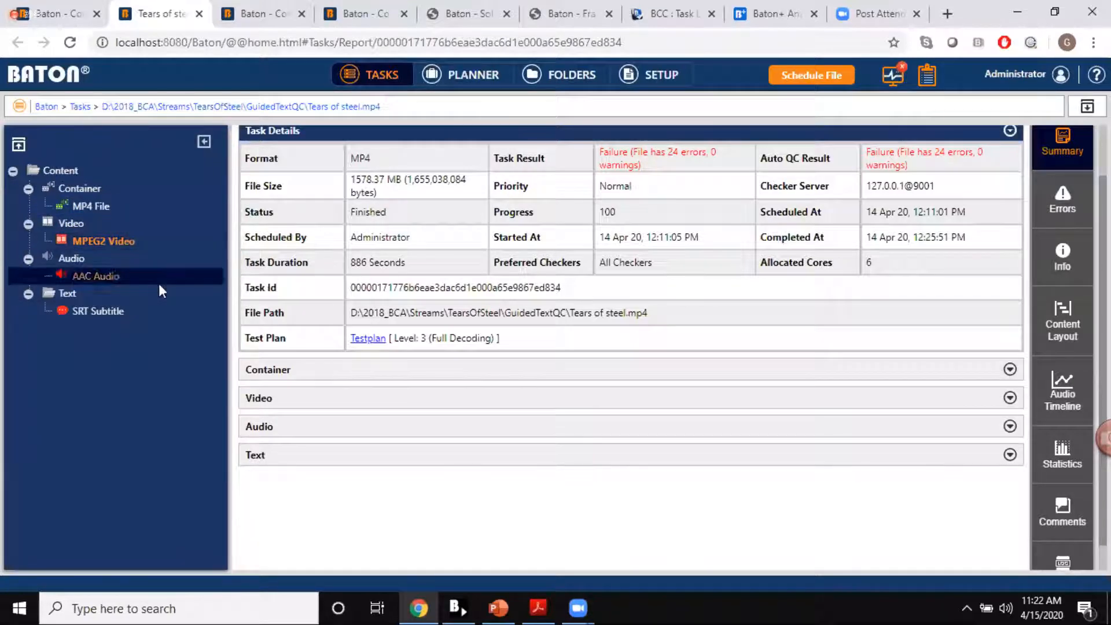
pyautogui.scroll(1, 649, 261)
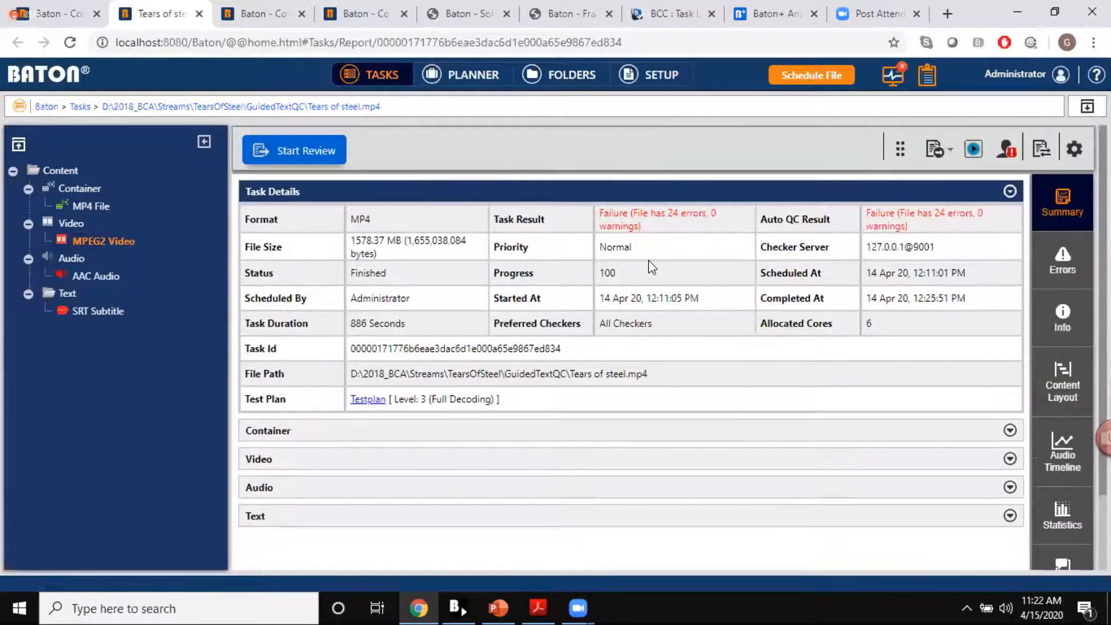
pyautogui.scroll(-1, 508, 232)
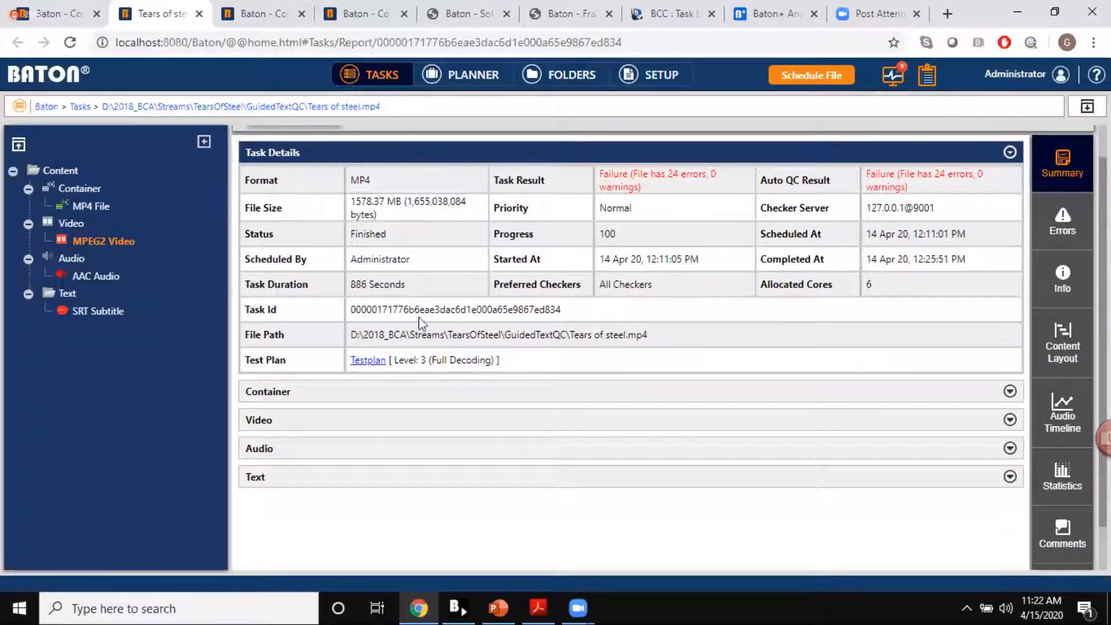
pyautogui.scroll(-1, 550, 330)
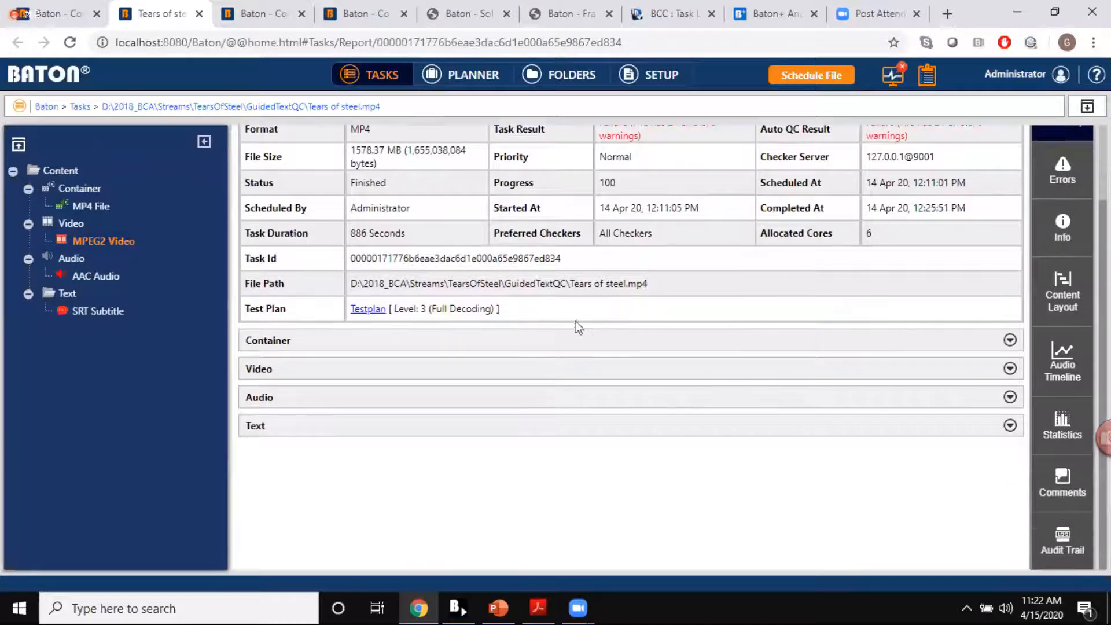
# Step: Expand the Container section of the summary and review the MP4 File checks down to Conformance
pyautogui.click(509, 341)
pyautogui.scroll(-2, 508, 346)
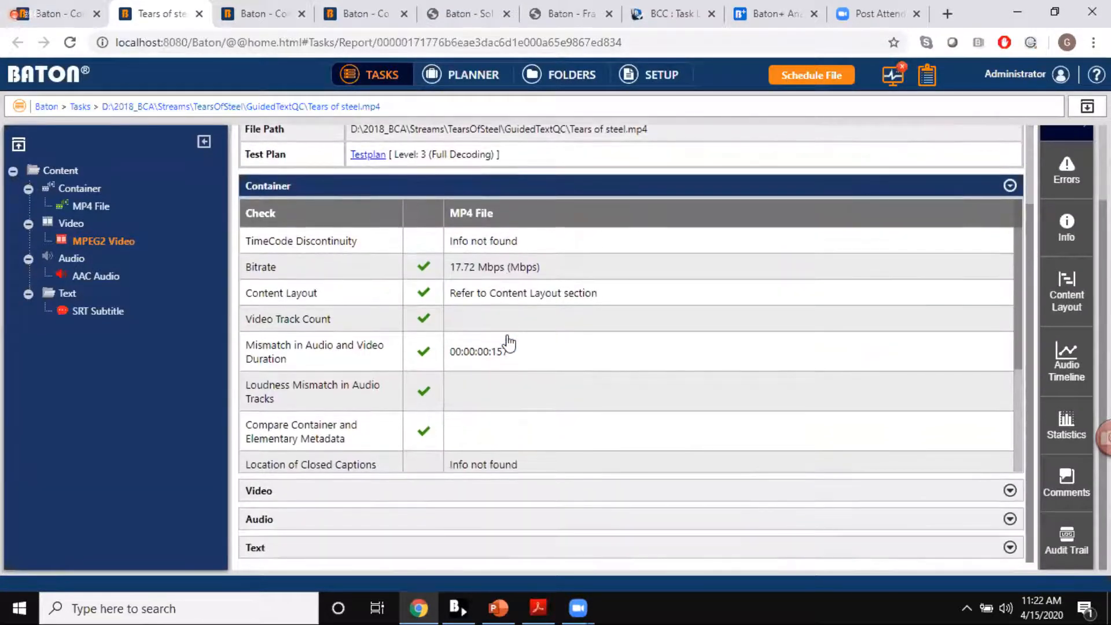
pyautogui.scroll(-2, 509, 343)
pyautogui.scroll(-3, 509, 342)
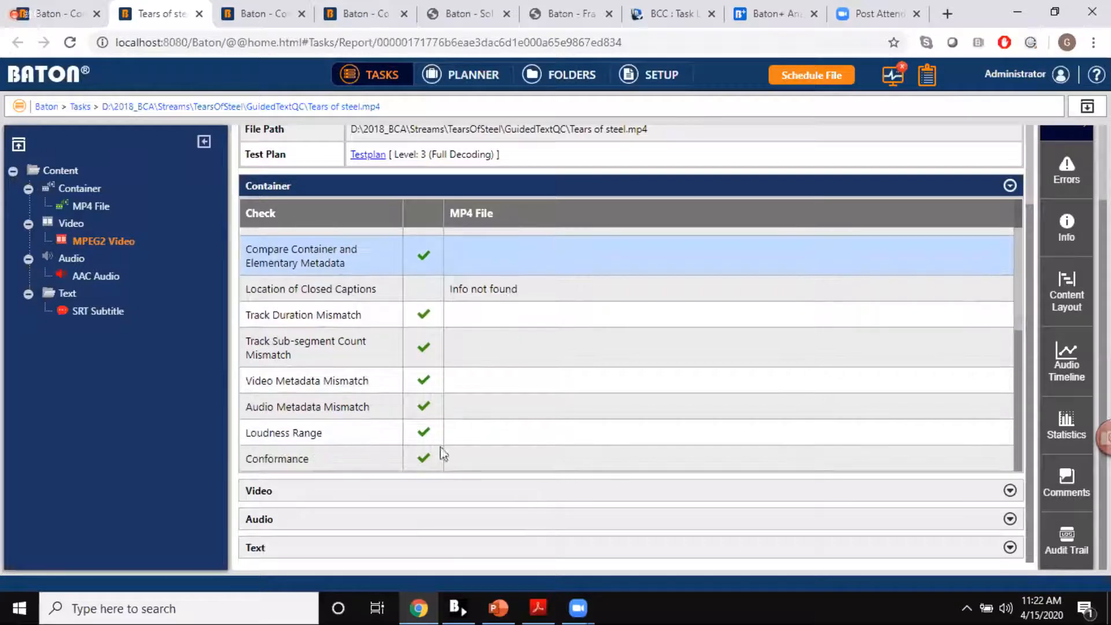
# Step: Expand the Video section of the summary and review the MPEG2 Video check results
pyautogui.click(426, 497)
pyautogui.scroll(-3, 427, 497)
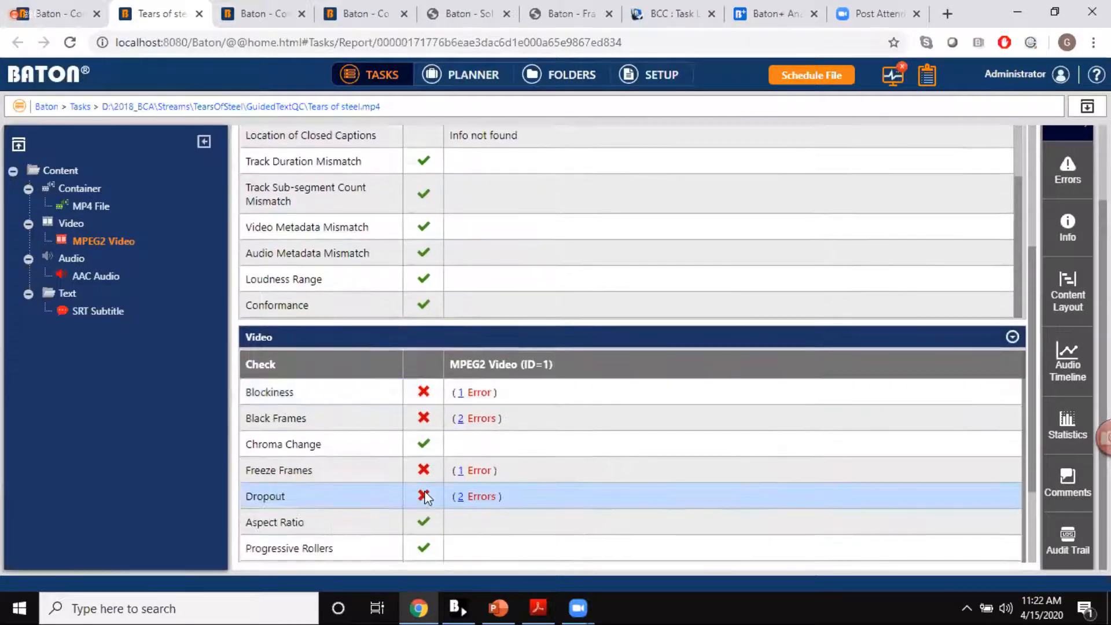
pyautogui.scroll(-1, 426, 498)
pyautogui.scroll(1, 426, 497)
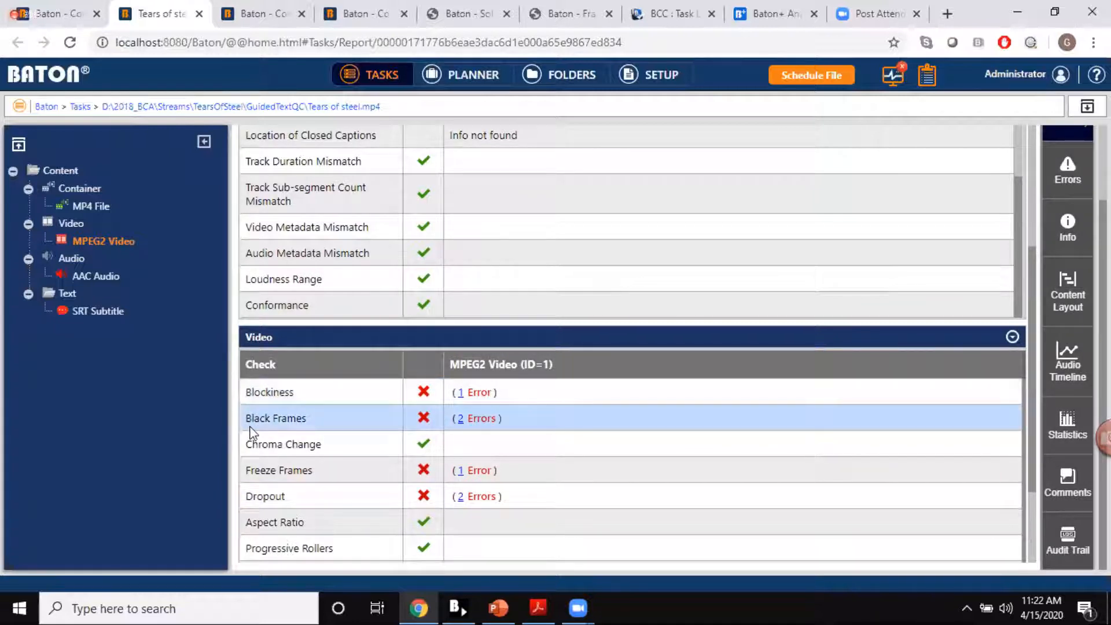
# Step: List only the Black Frames errors of the MPEG2 Video and remove that filter to show all its errors again
pyautogui.click(460, 421)
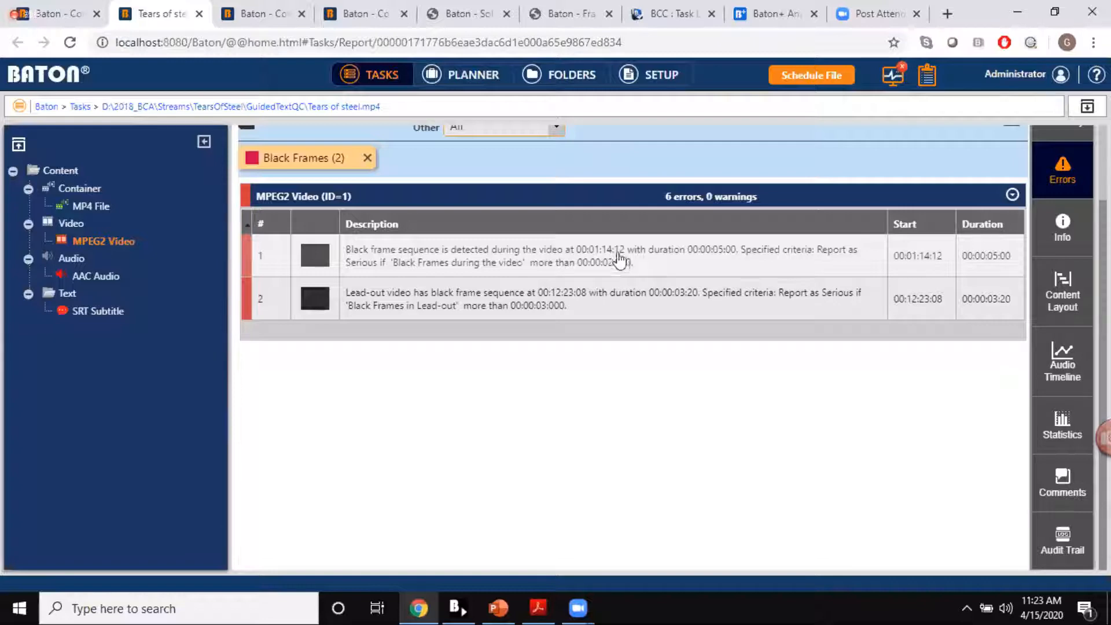
pyautogui.scroll(1, 558, 148)
pyautogui.scroll(1, 557, 148)
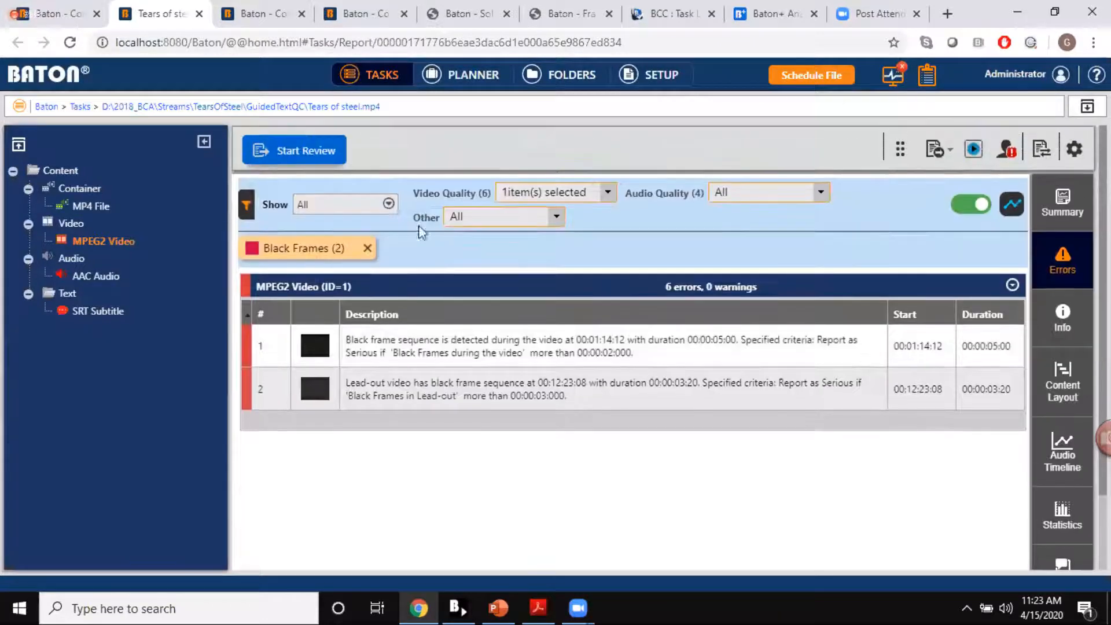
pyautogui.click(367, 249)
pyautogui.scroll(-1, 365, 255)
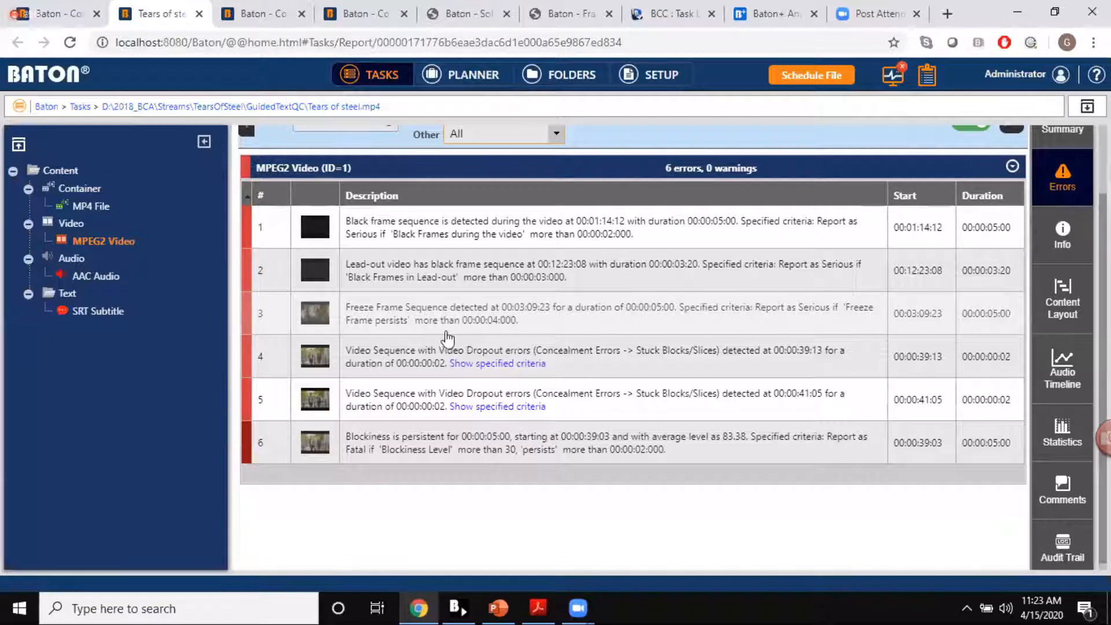
# Step: Preview the freeze frame error's thumbnail and examine the start, end and duration frame indexes in its error details
pyautogui.click(316, 318)
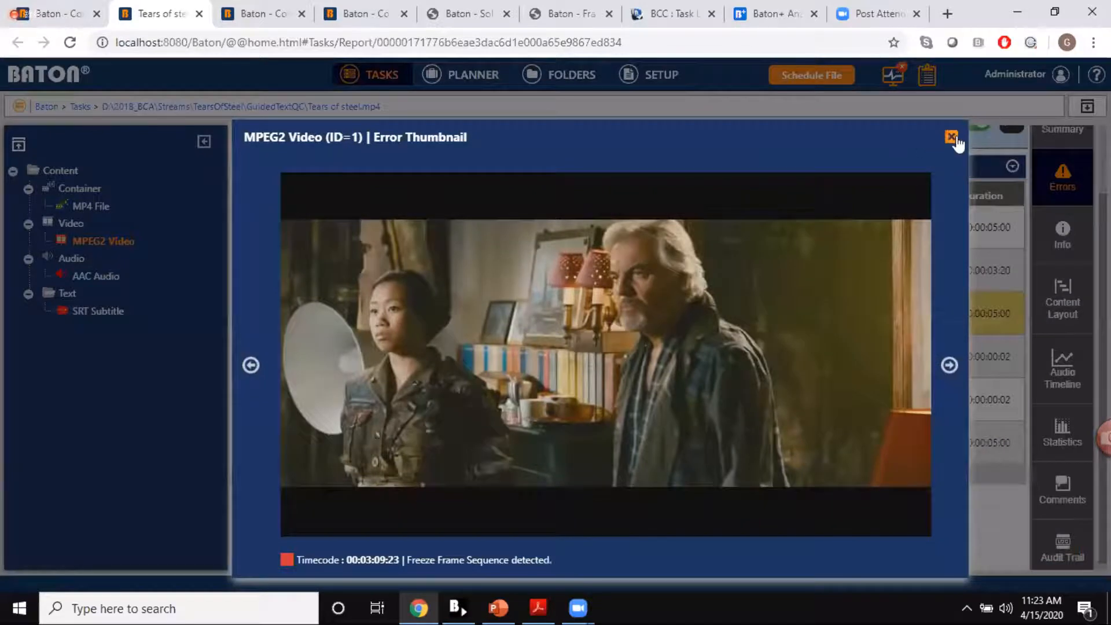
pyautogui.click(950, 137)
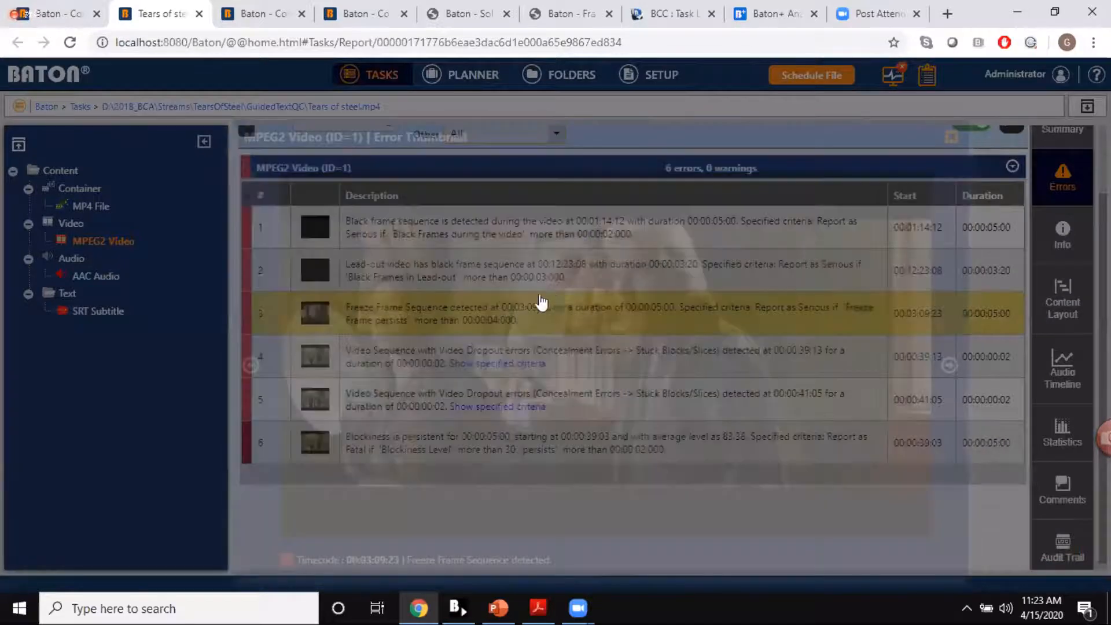
pyautogui.click(433, 308)
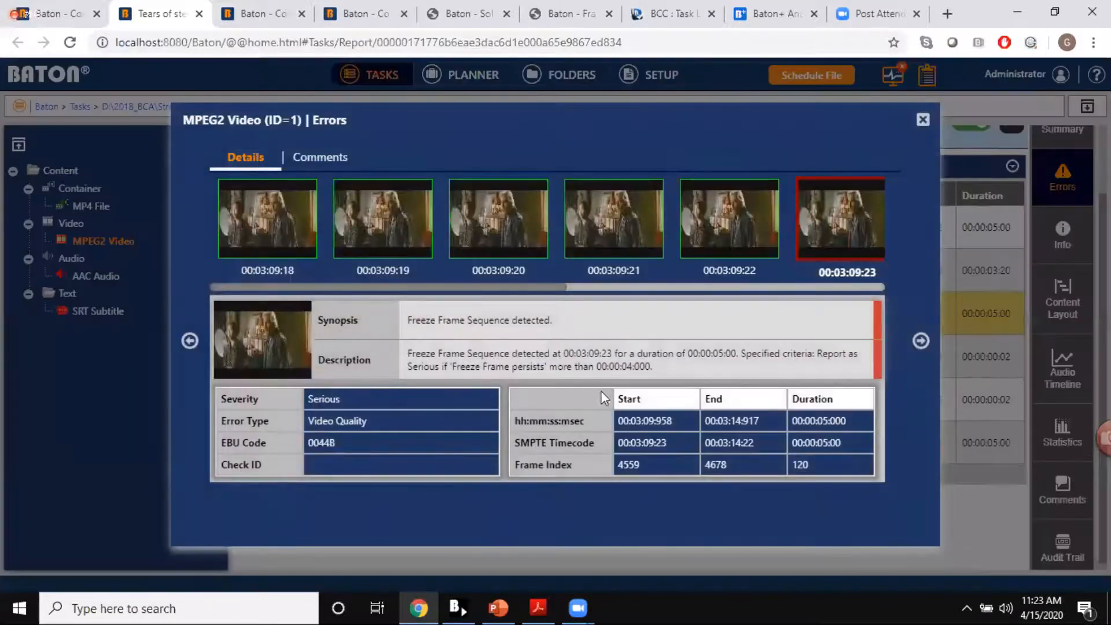
pyautogui.doubleClick(629, 467)
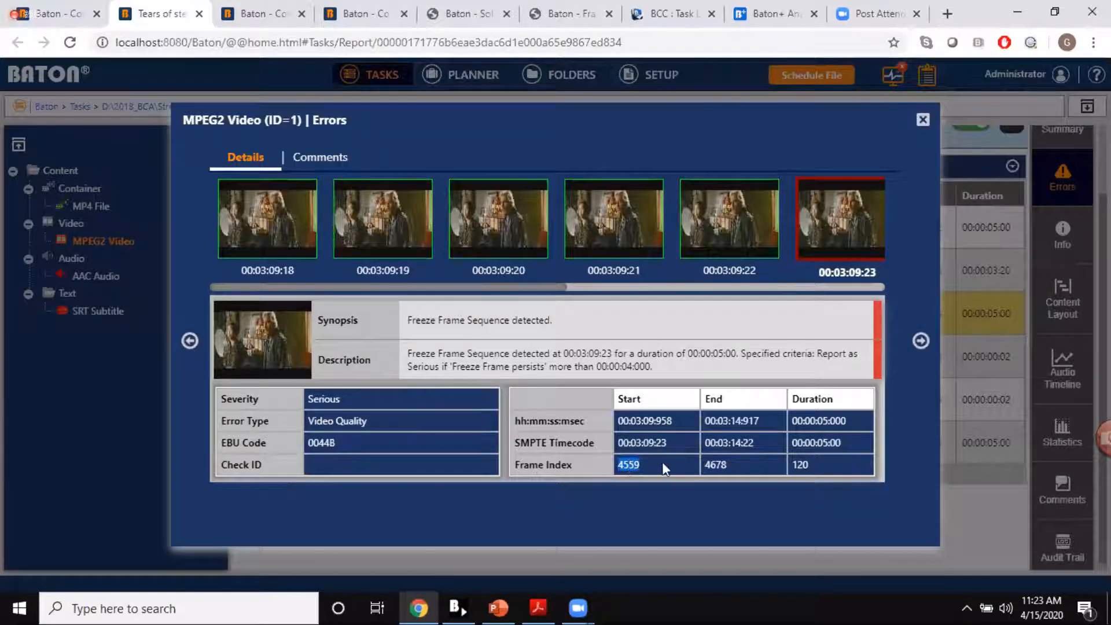
pyautogui.doubleClick(723, 465)
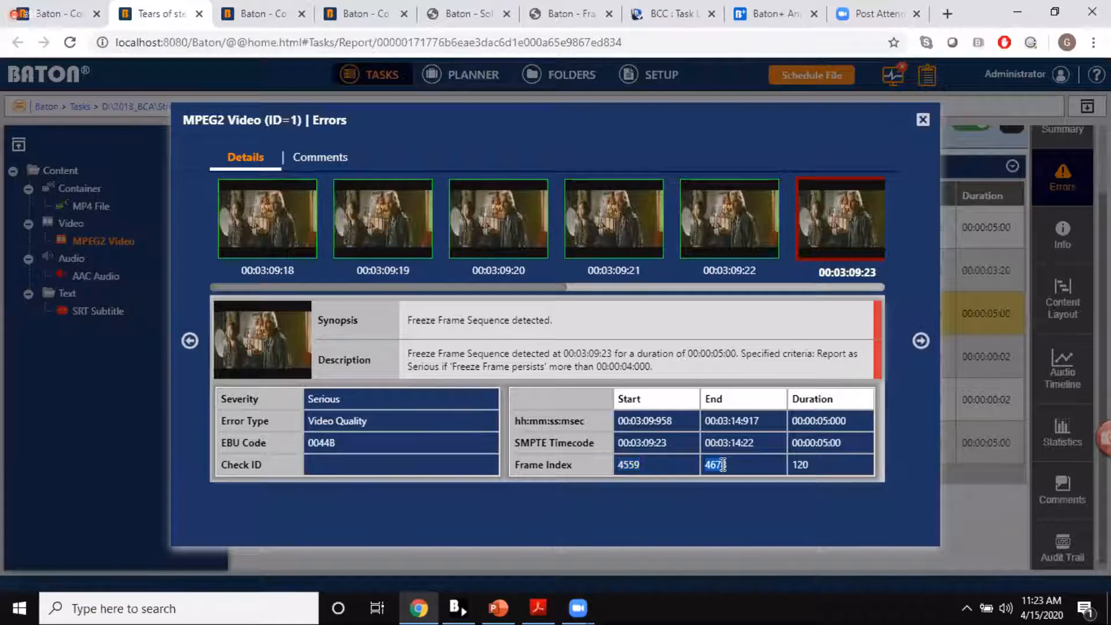
pyautogui.doubleClick(802, 467)
# Step: Browse the frames around the freeze frame error's start at 00:03:09:23 and close the error details
pyautogui.moveTo(513, 286); pyautogui.dragTo(627, 284)
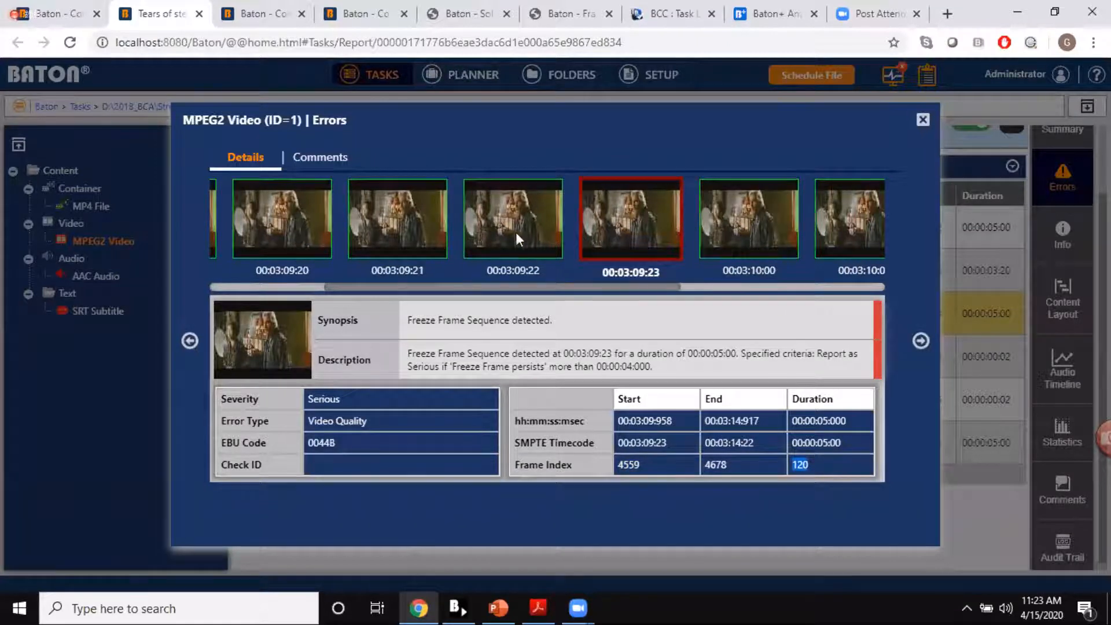
pyautogui.moveTo(579, 291); pyautogui.dragTo(712, 288)
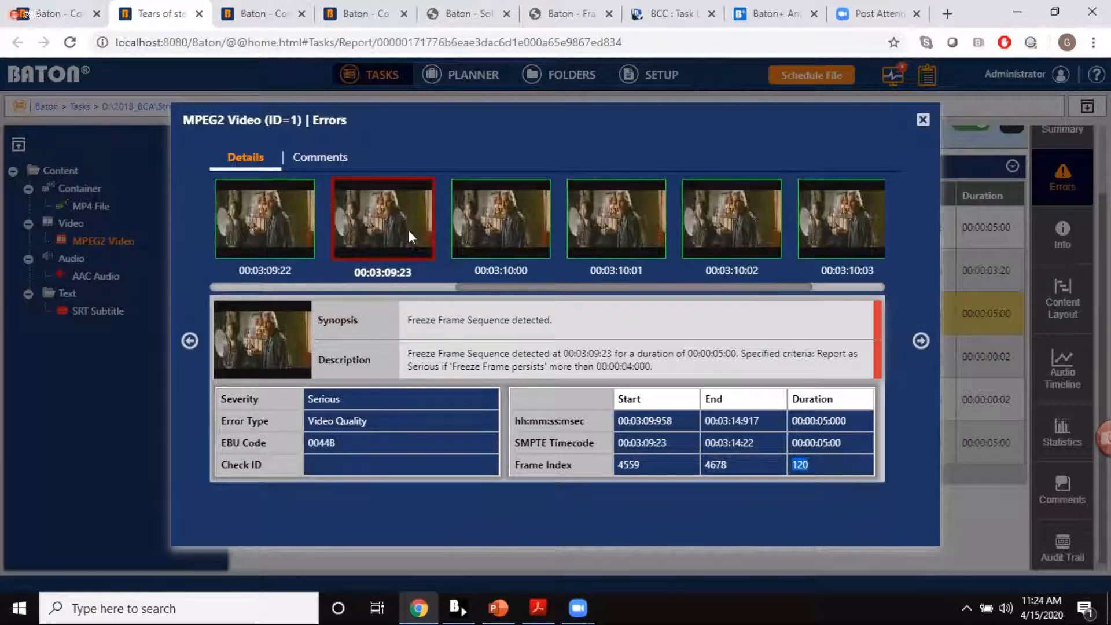
pyautogui.moveTo(669, 289)
pyautogui.mouseDown()
pyautogui.moveTo(537, 289)
pyautogui.moveTo(705, 284)
pyautogui.moveTo(672, 285)
pyautogui.mouseUp()
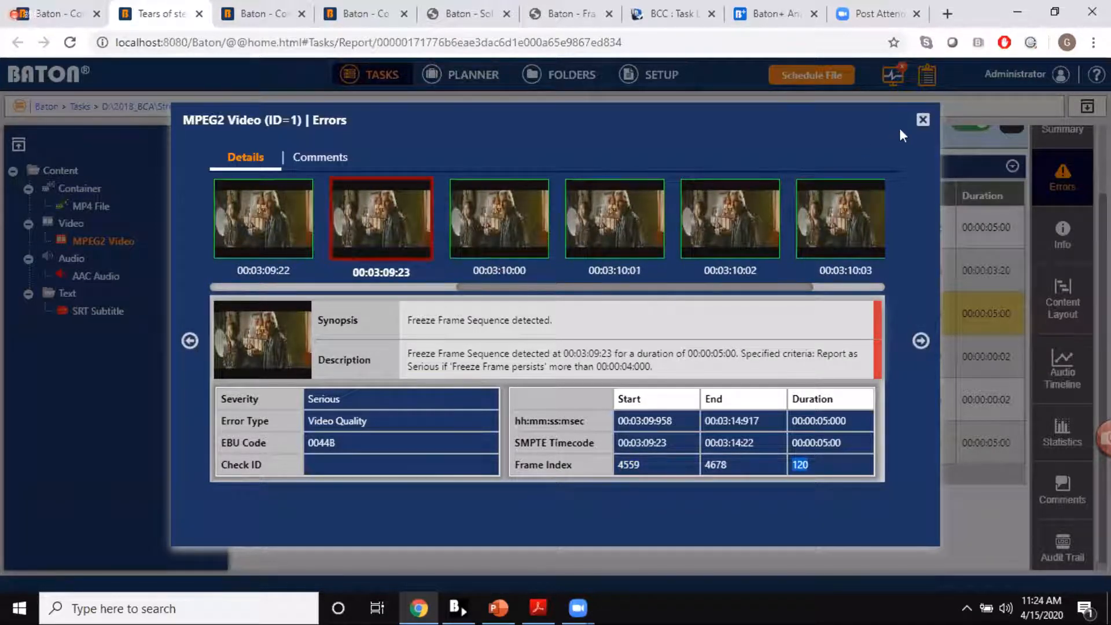
pyautogui.click(922, 119)
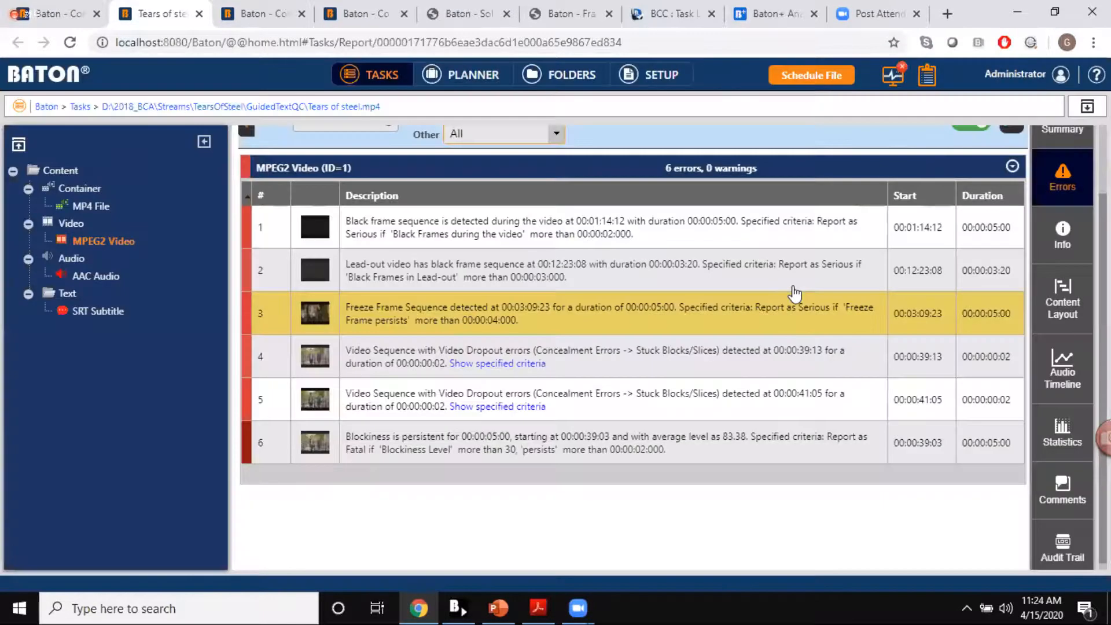
# Step: View the enlarged thumbnail of the freeze frame error once more and close it
pyautogui.scroll(1, 796, 294)
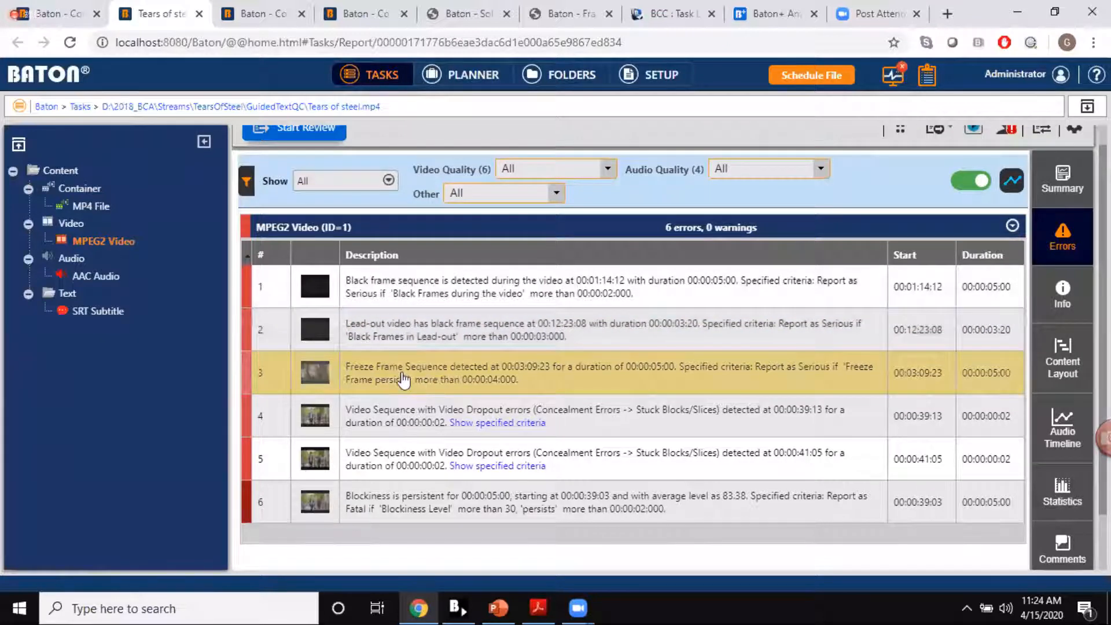
pyautogui.click(314, 373)
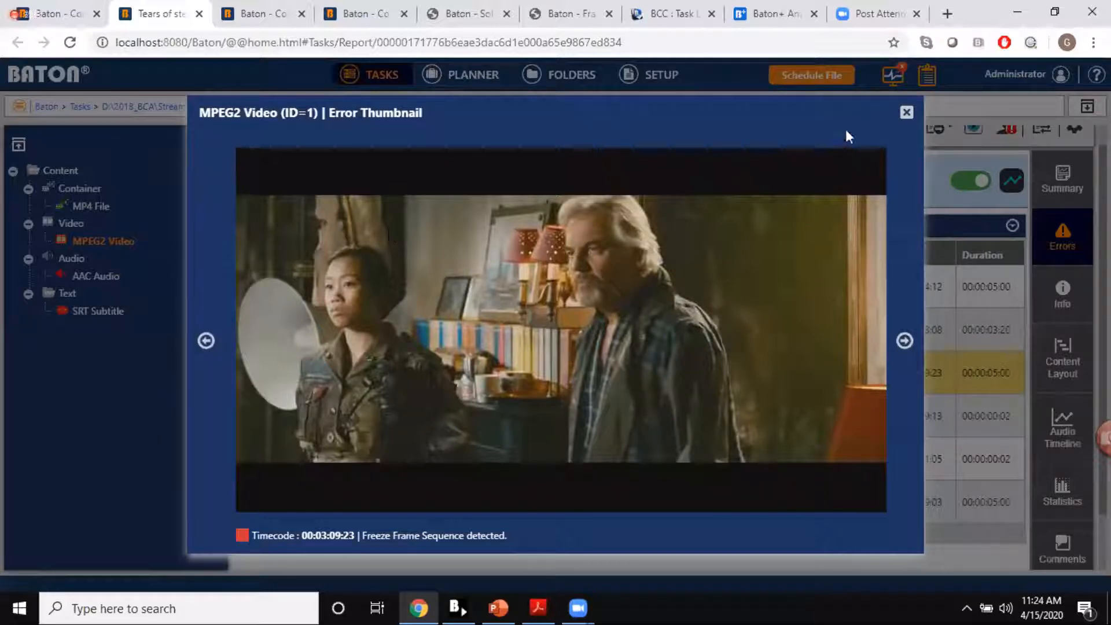
pyautogui.click(906, 112)
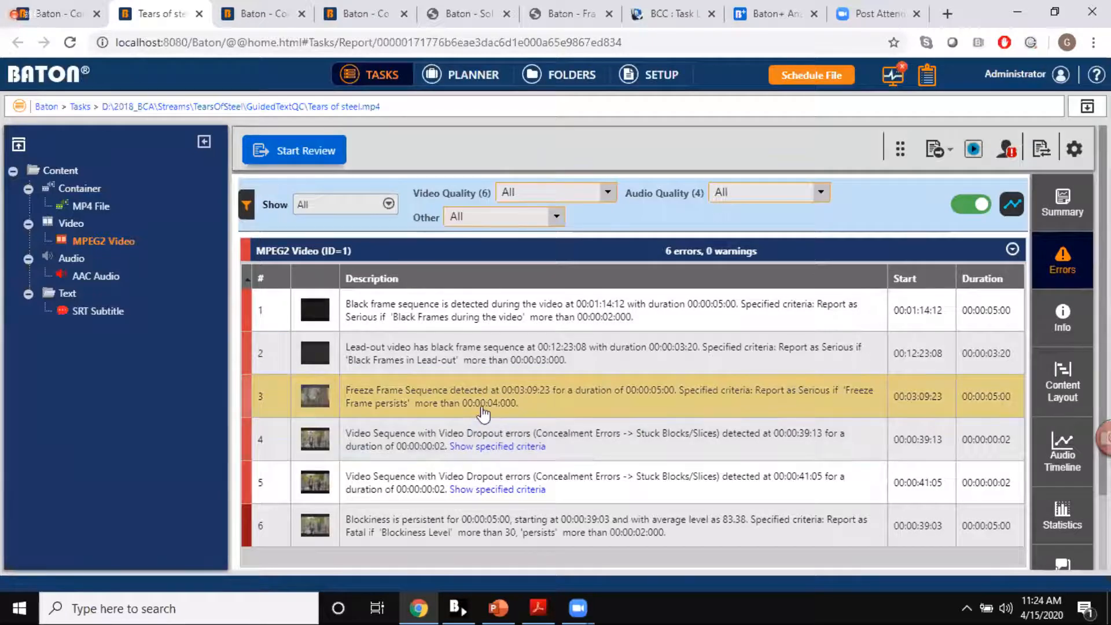
# Step: Open the report in Baton Media Player and switch the error filter to AAC Audio and back to MPEG2 Video
pyautogui.click(974, 152)
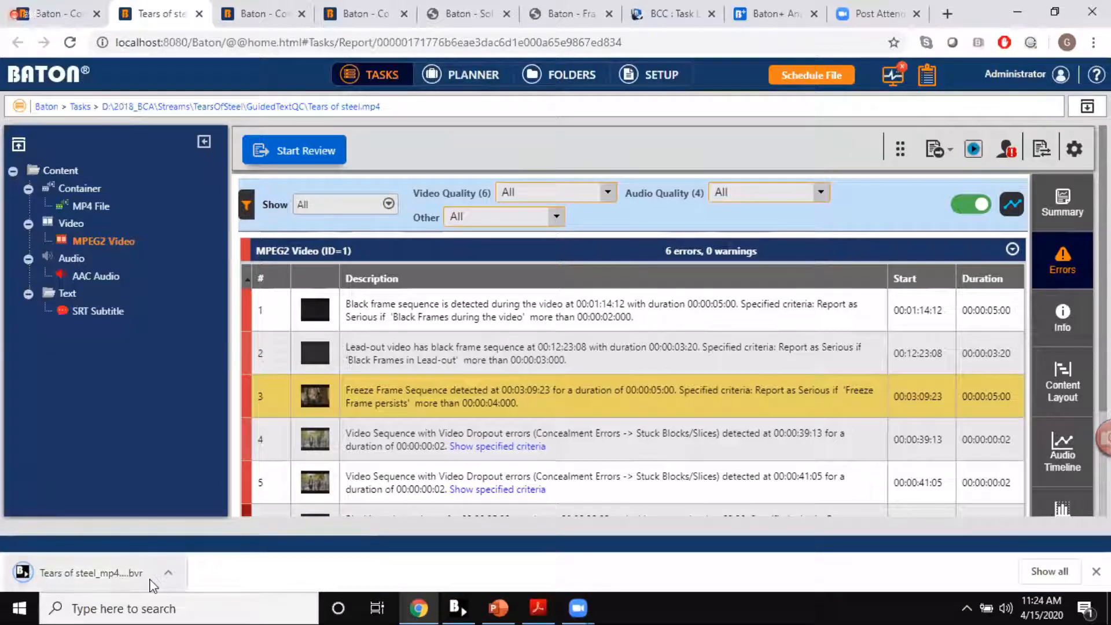
pyautogui.click(459, 611)
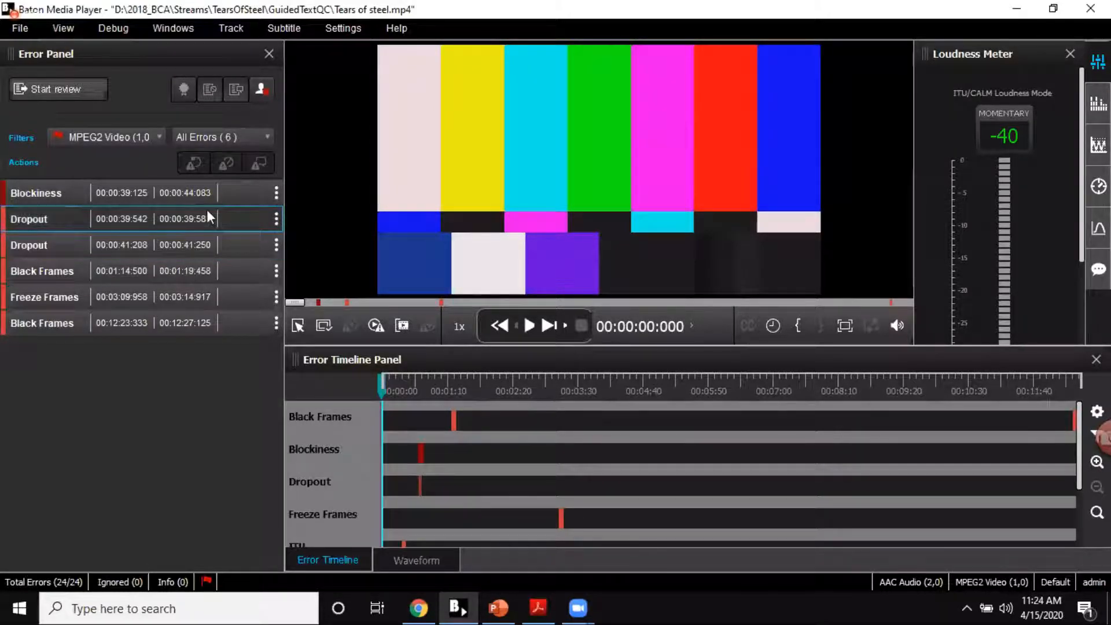
pyautogui.click(107, 139)
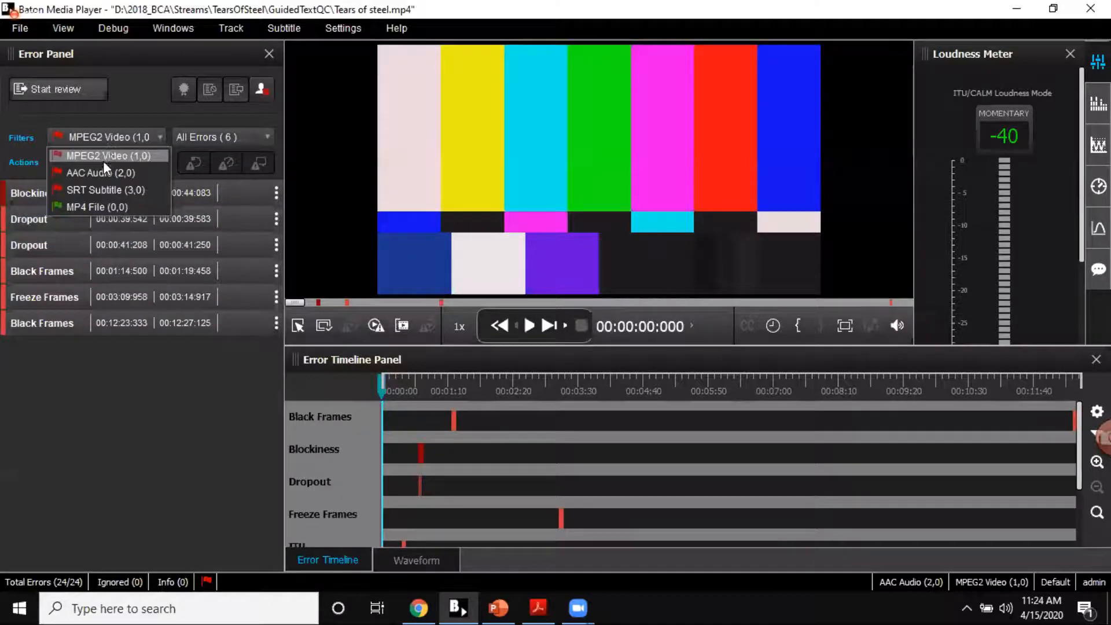
pyautogui.click(101, 171)
pyautogui.click(124, 136)
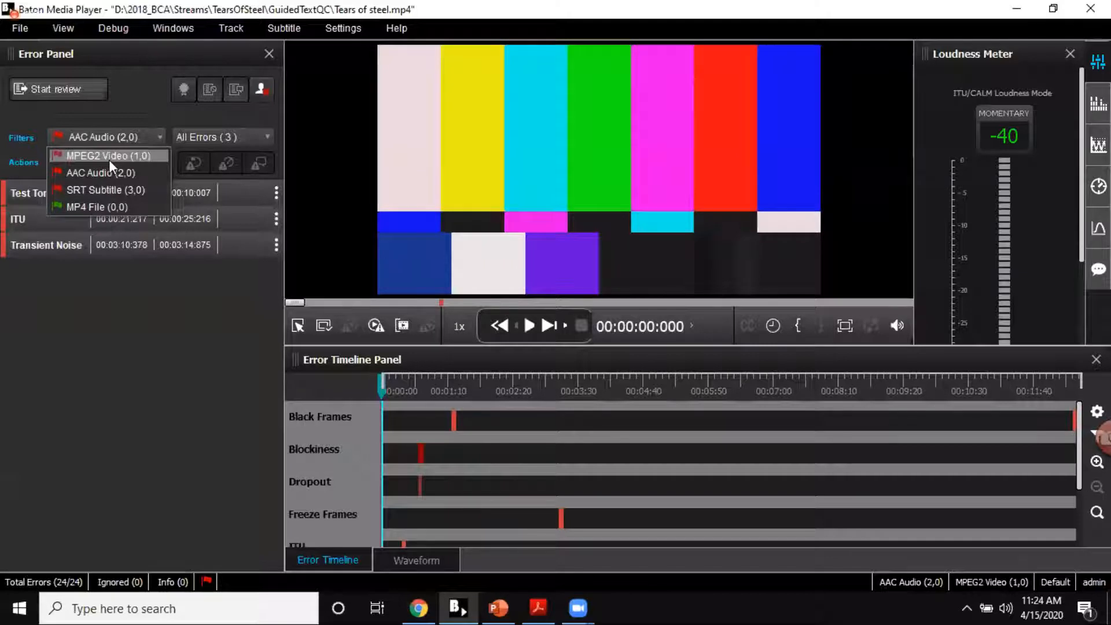
pyautogui.click(109, 158)
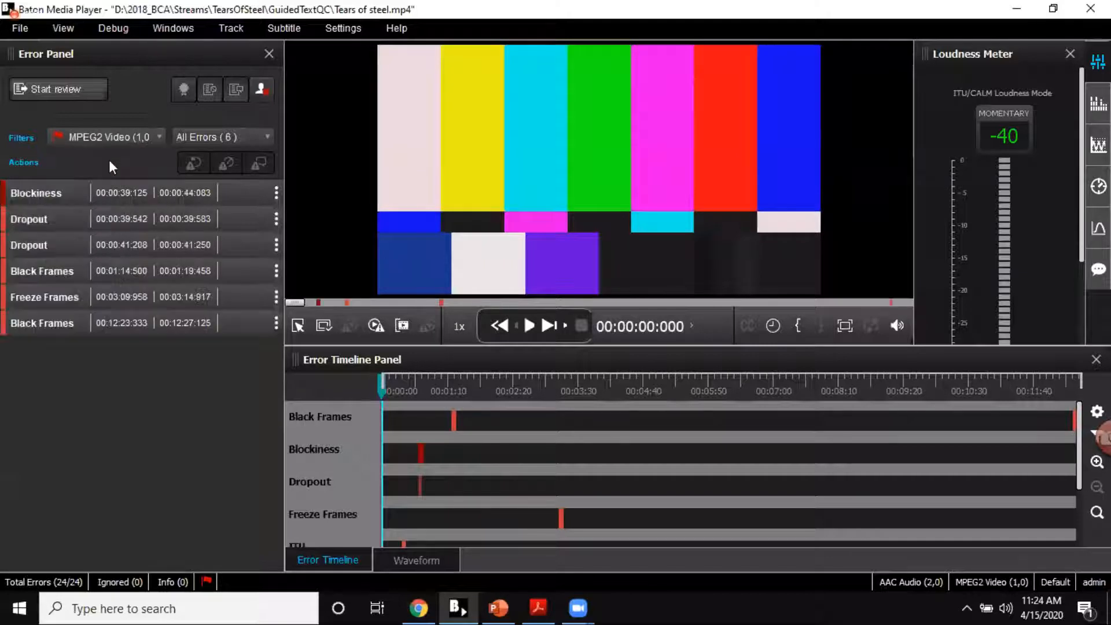
# Step: Play the Freeze Frames error, pause playback, and play the Black Frames error that starts at 00:01:14:500
pyautogui.doubleClick(51, 297)
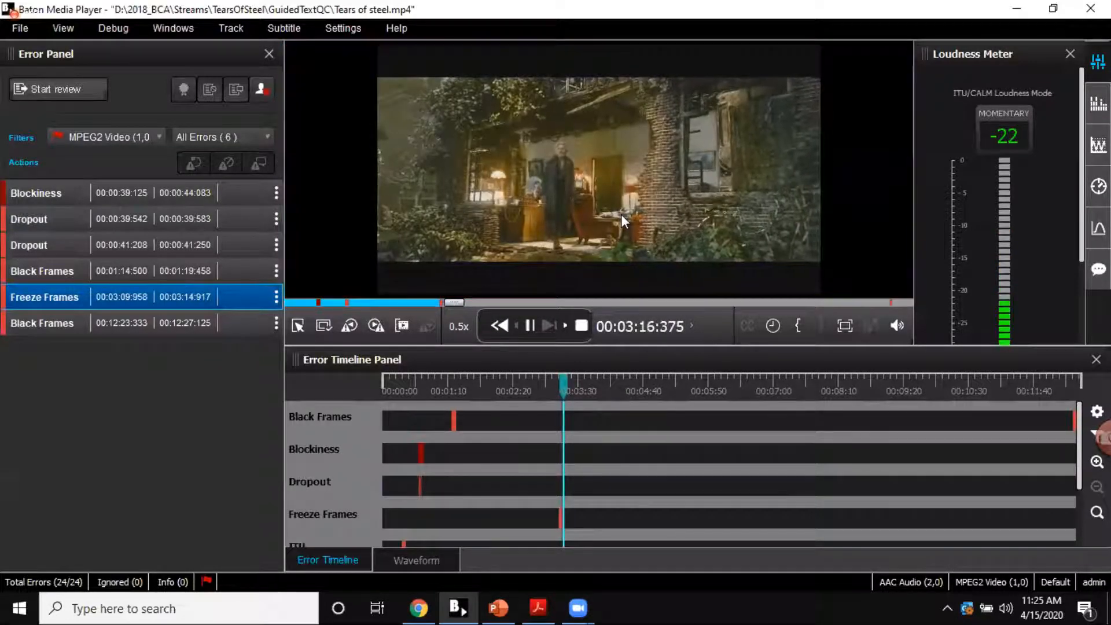
pyautogui.press('space')
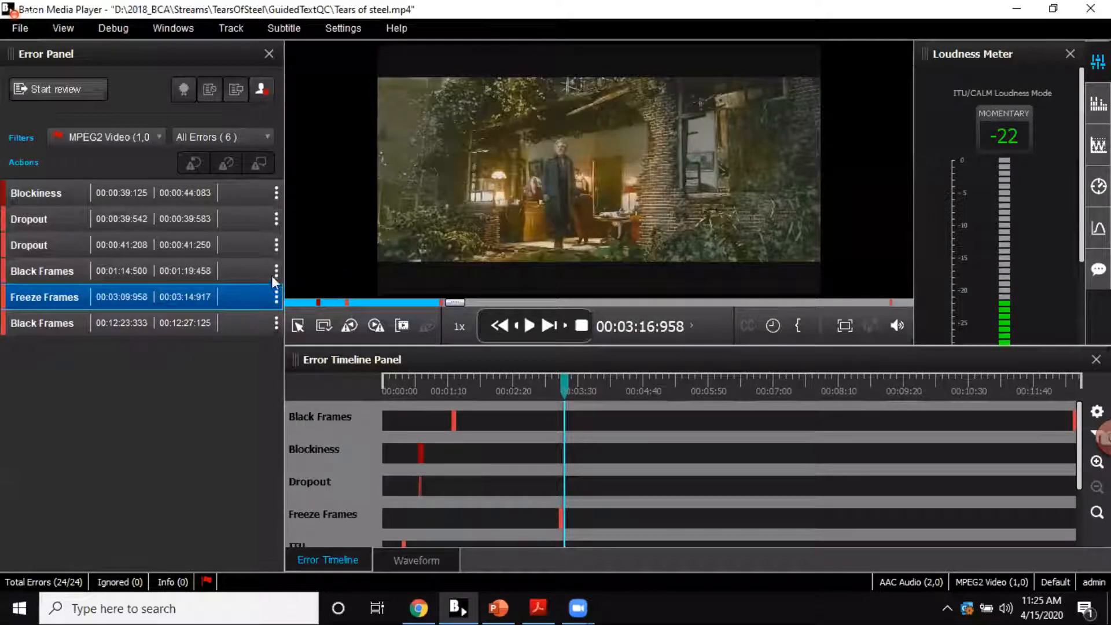
pyautogui.click(169, 278)
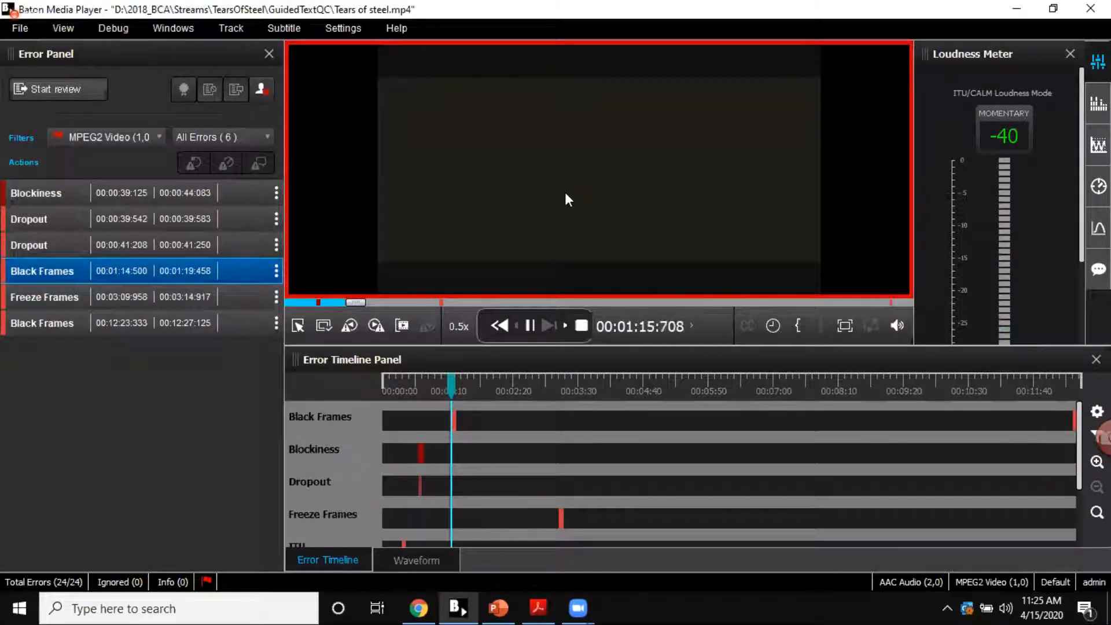
# Step: Replay the Black Frames error that starts at 00:01:14:500, pause, and step one frame back and forward around its start
pyautogui.click(152, 275)
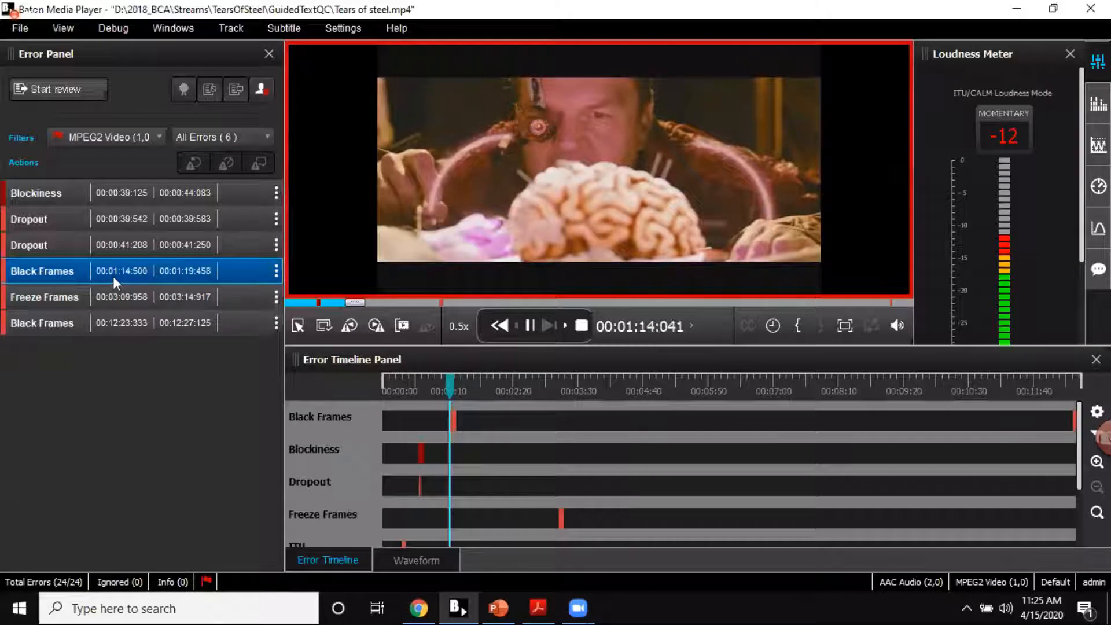
pyautogui.click(509, 172)
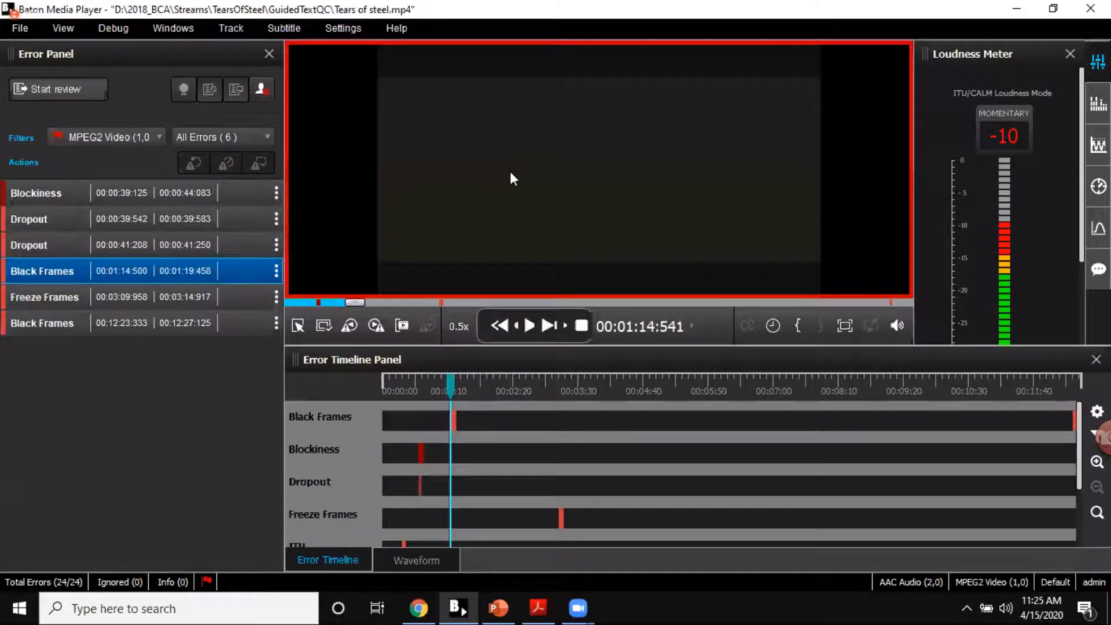
pyautogui.press('Left')
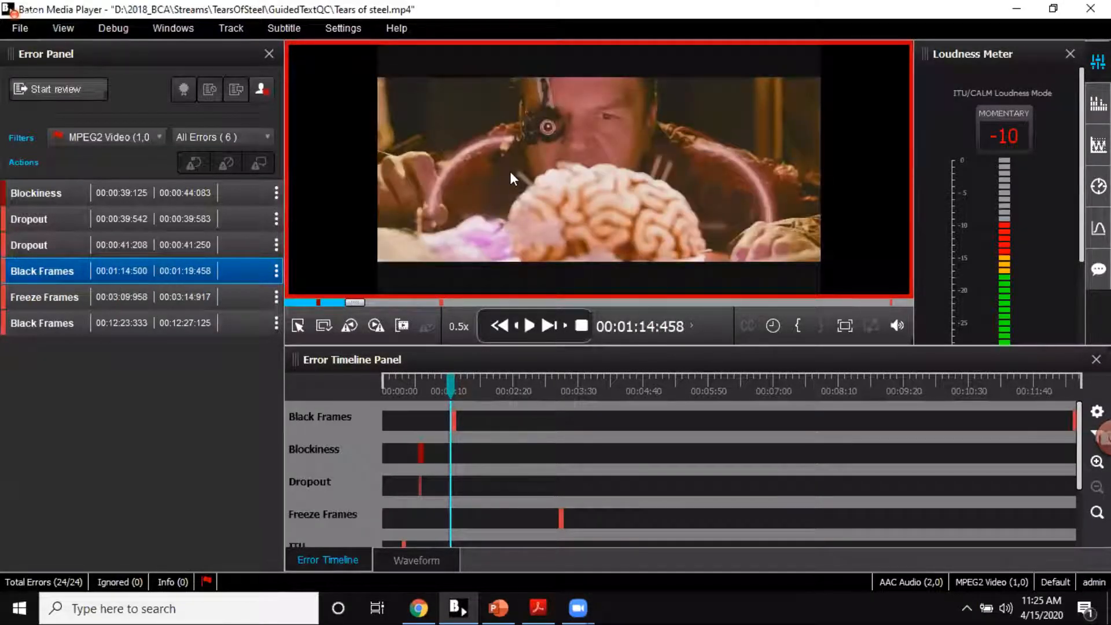
pyautogui.press('Right')
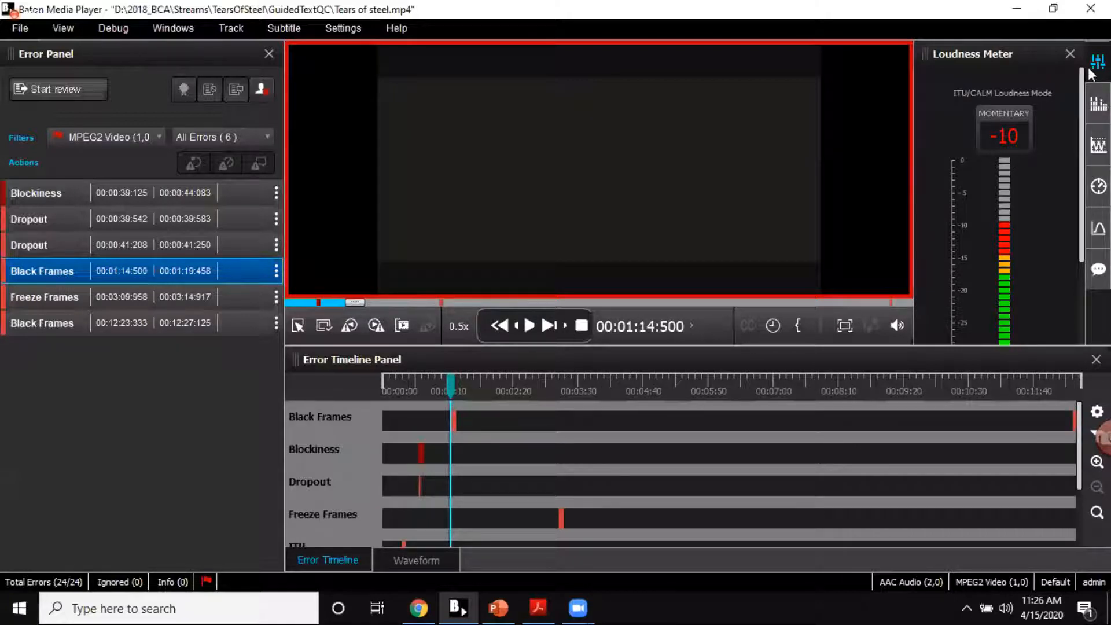
# Step: Show the Audio Levels meter and resume playback from about 00:05:07
pyautogui.click(1099, 104)
pyautogui.press('space')
pyautogui.click(534, 300)
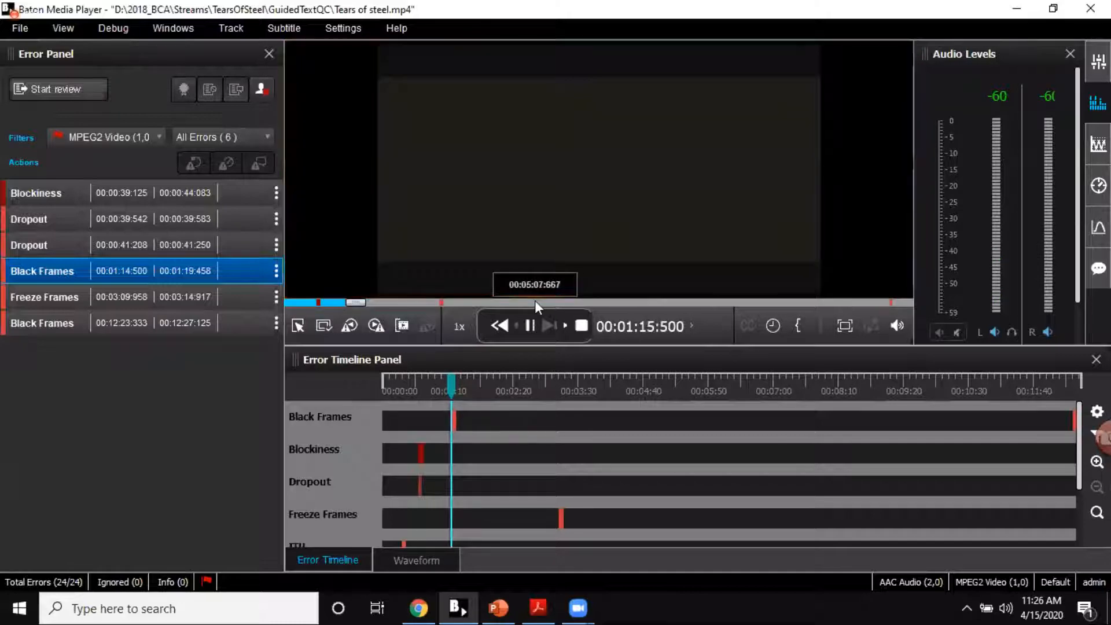
# Step: Show the RGB Parade and lower the playback volume
pyautogui.click(1098, 146)
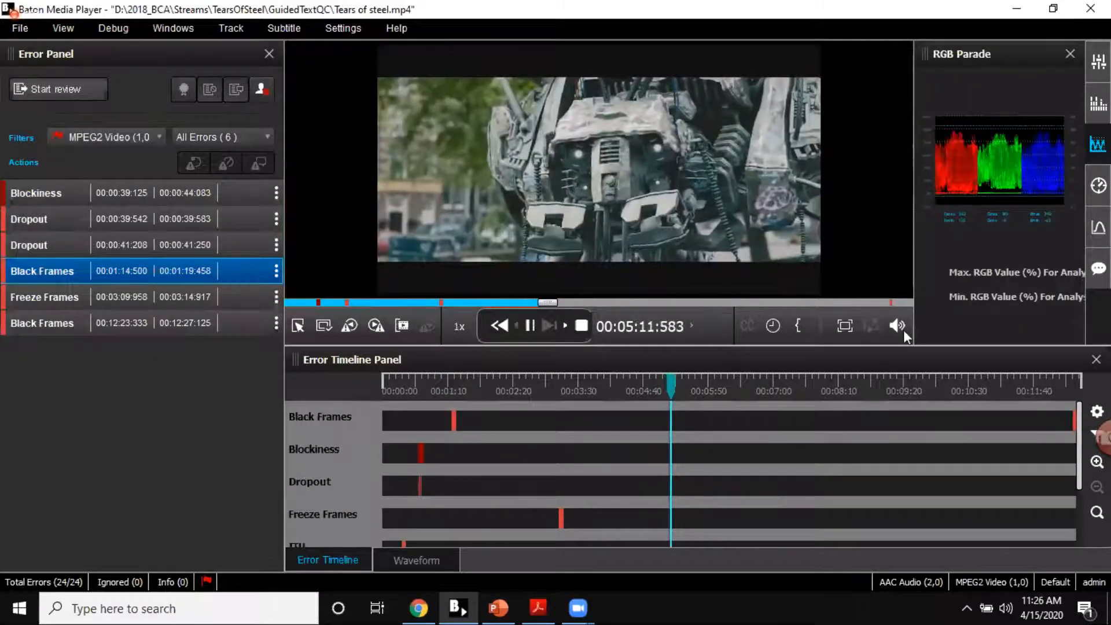
pyautogui.moveTo(904, 330)
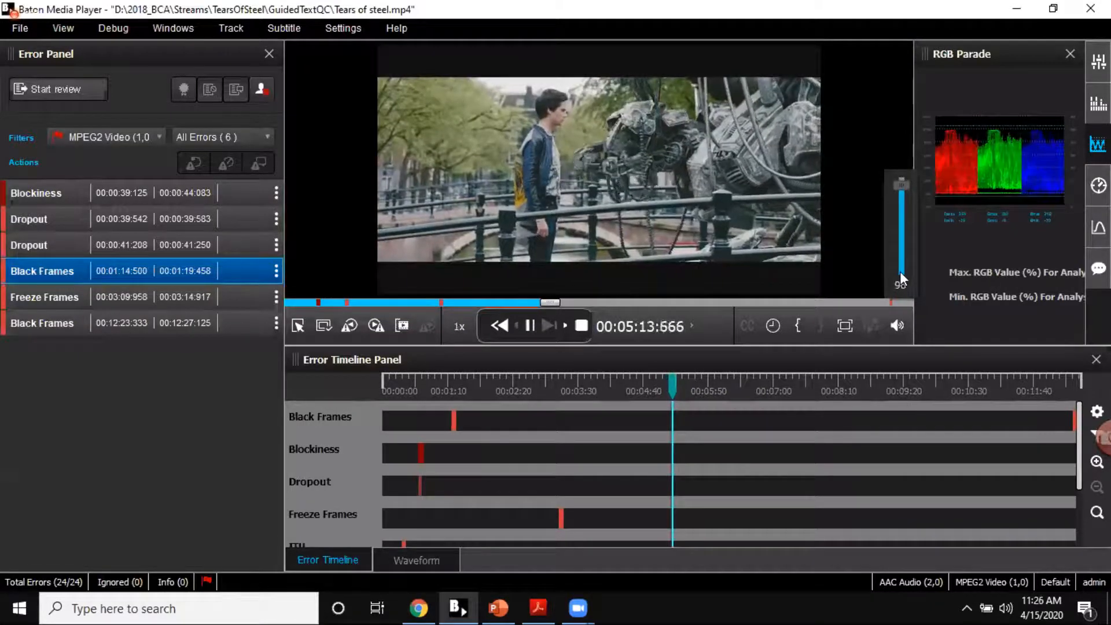
pyautogui.moveTo(900, 186); pyautogui.dragTo(897, 267)
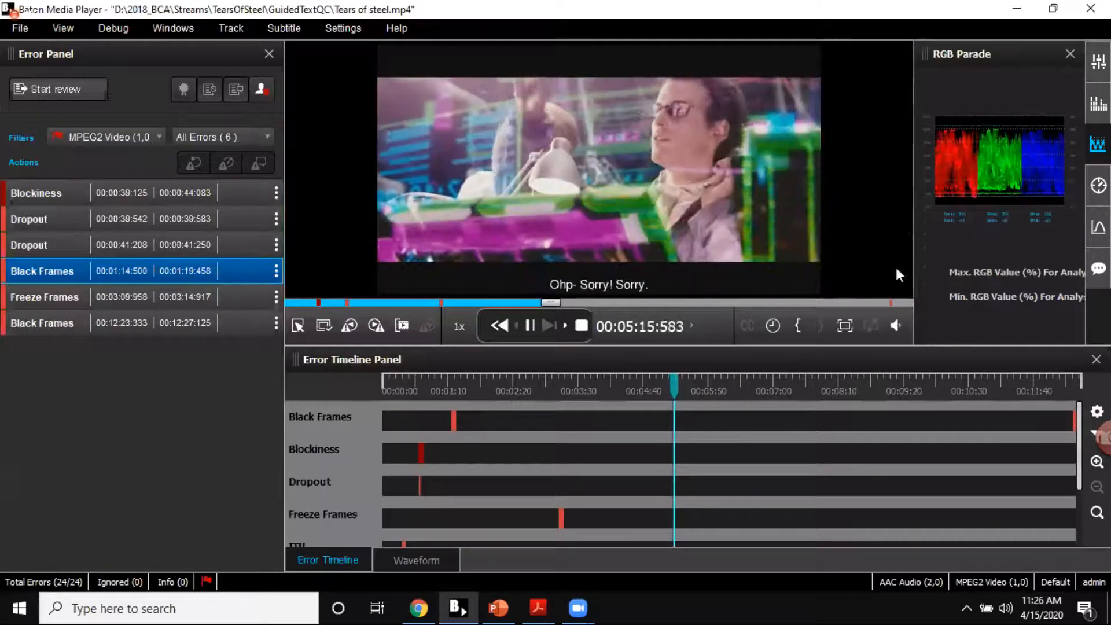
# Step: View the Vectorscope, the Pixel Intensity Histogram and the Subtitle Viewer in turn, leaving the SRT subtitles displayed
pyautogui.click(1099, 185)
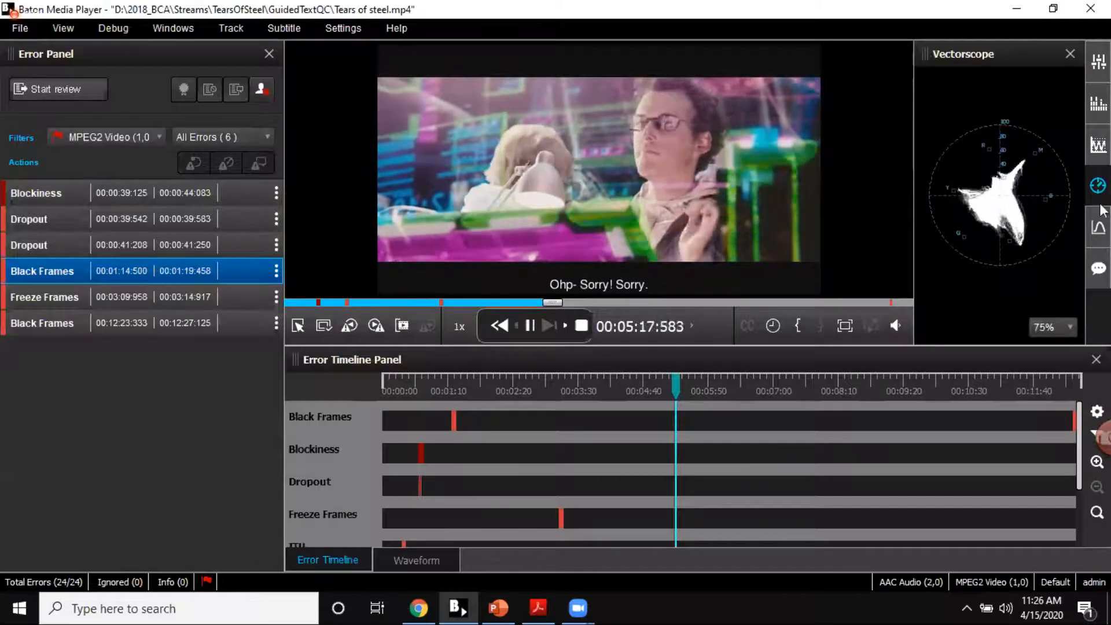
pyautogui.click(1099, 229)
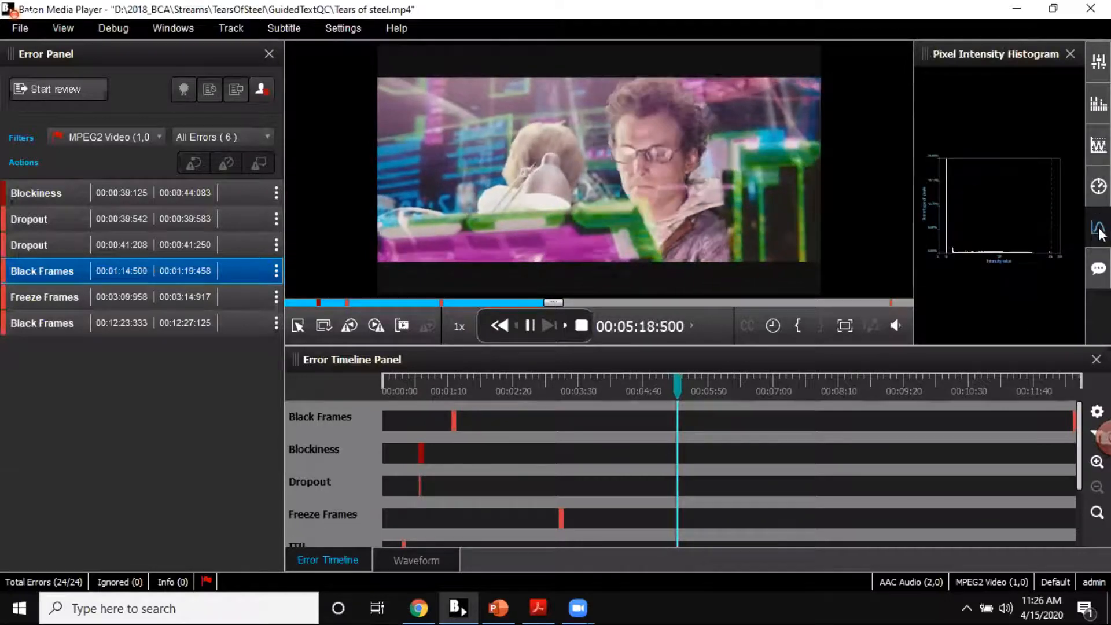
pyautogui.click(1097, 271)
pyautogui.moveTo(968, 298)
pyautogui.mouseDown()
pyautogui.moveTo(1063, 295)
pyautogui.moveTo(946, 299)
pyautogui.mouseUp()
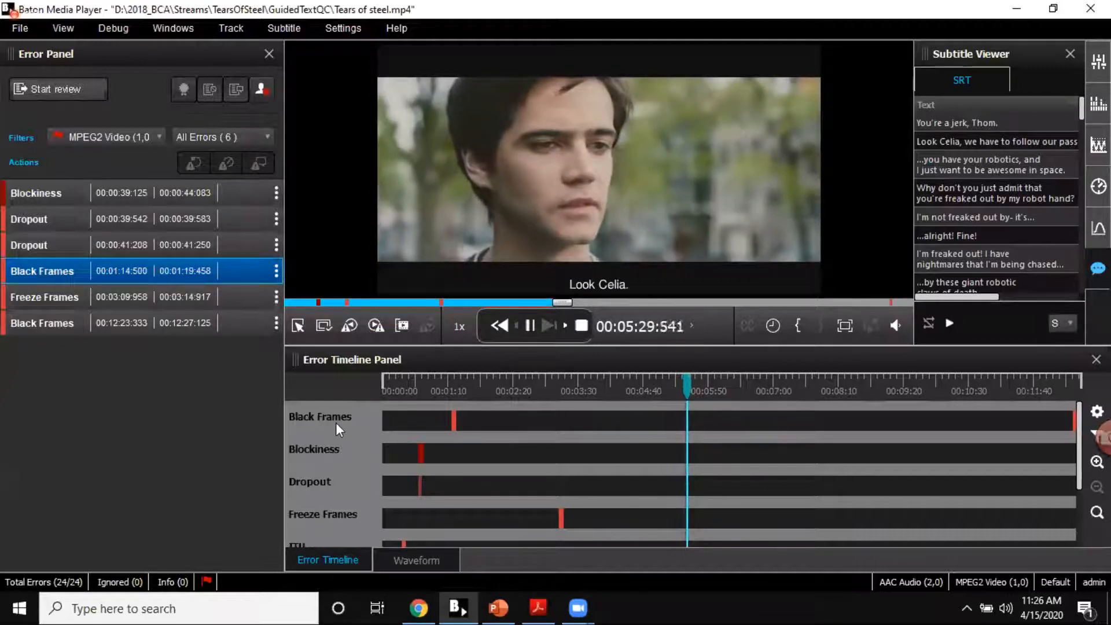
# Step: Preview the first Black Frames error on the error timeline, then show the audio waveform zoomed out to fit both channels and pause playback
pyautogui.moveTo(454, 423)
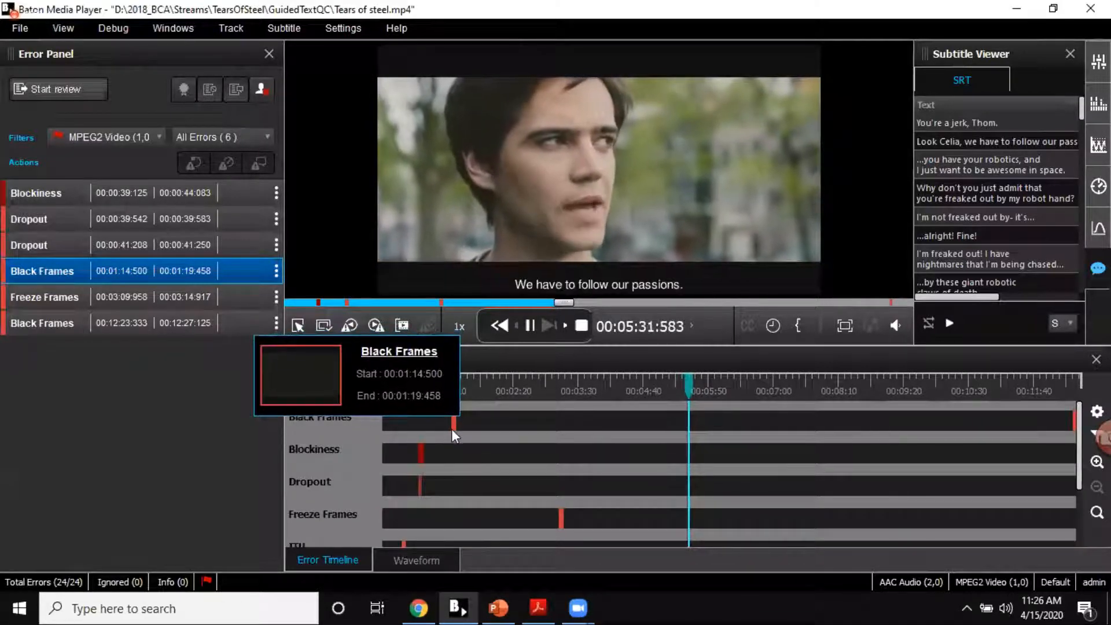
pyautogui.click(398, 559)
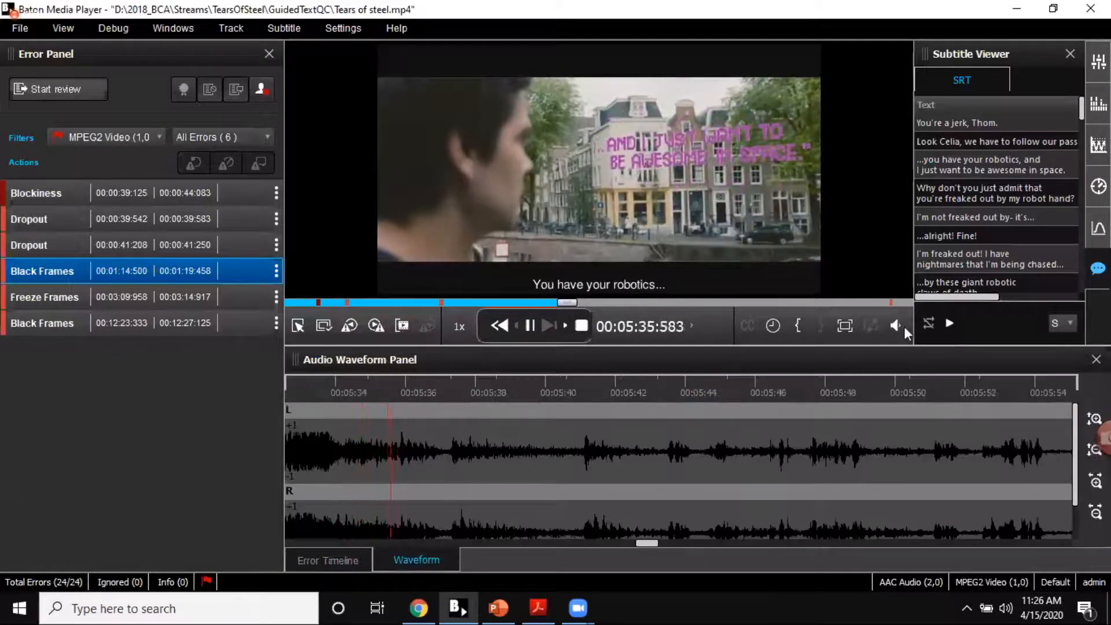
pyautogui.click(1094, 452)
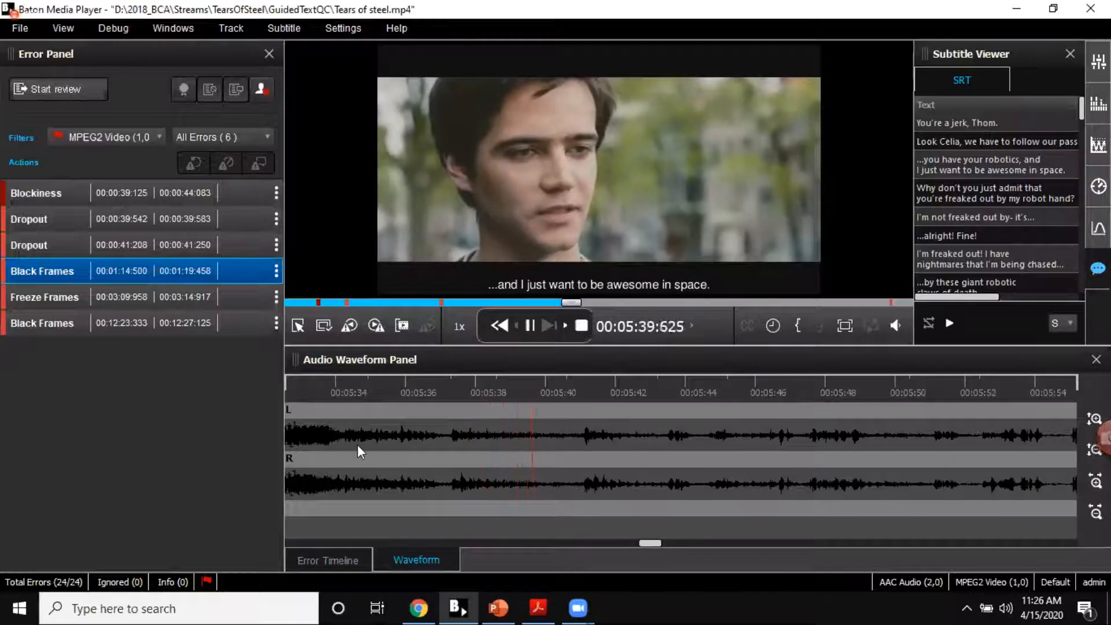
pyautogui.press('space')
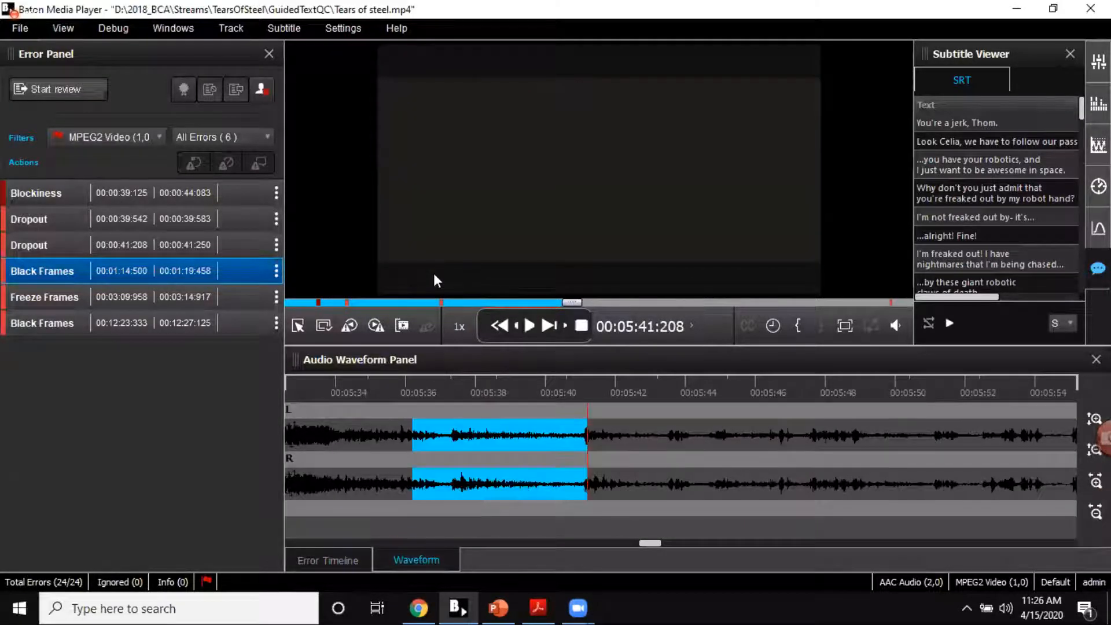
# Step: Jump playback to about 00:02:05, then play the Black Frames error that starts at 00:01:14:500 and pause within it
pyautogui.click(388, 302)
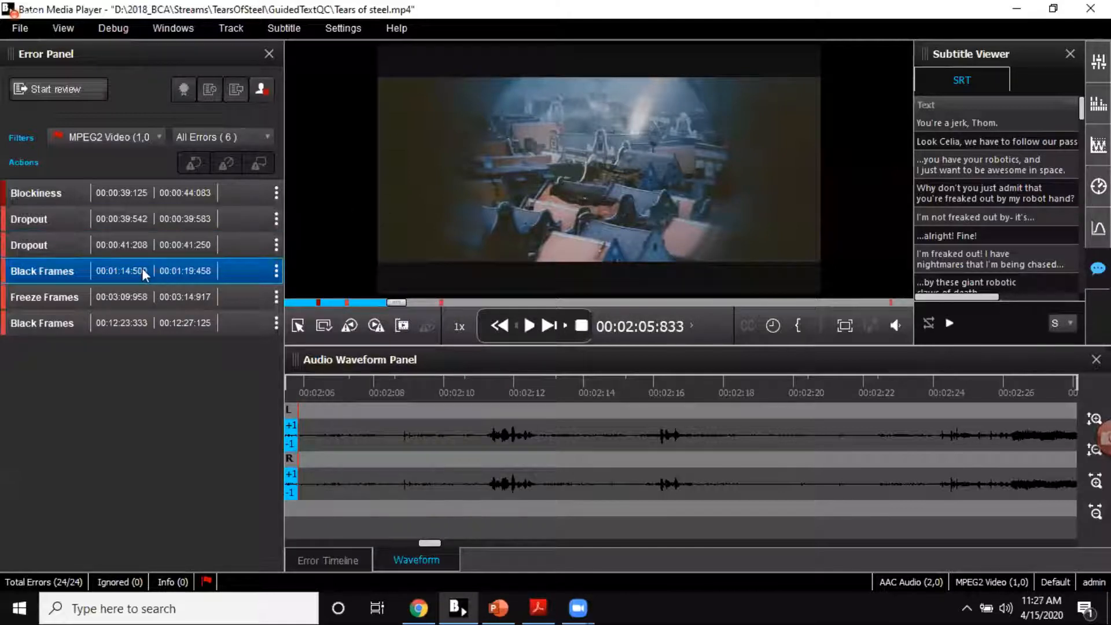
pyautogui.doubleClick(142, 270)
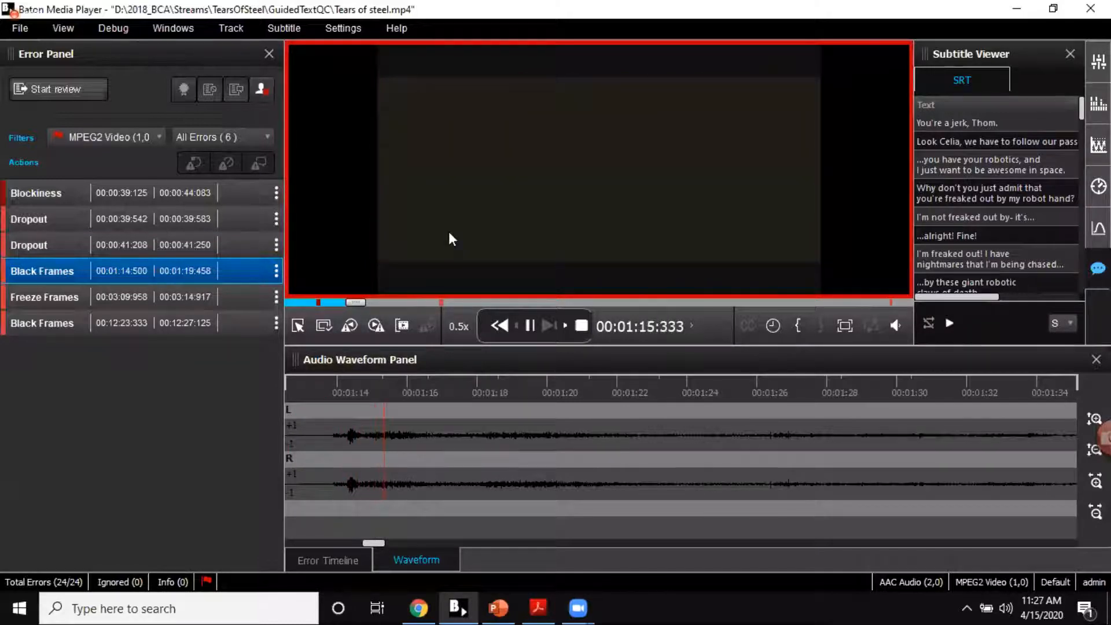
pyautogui.press('space')
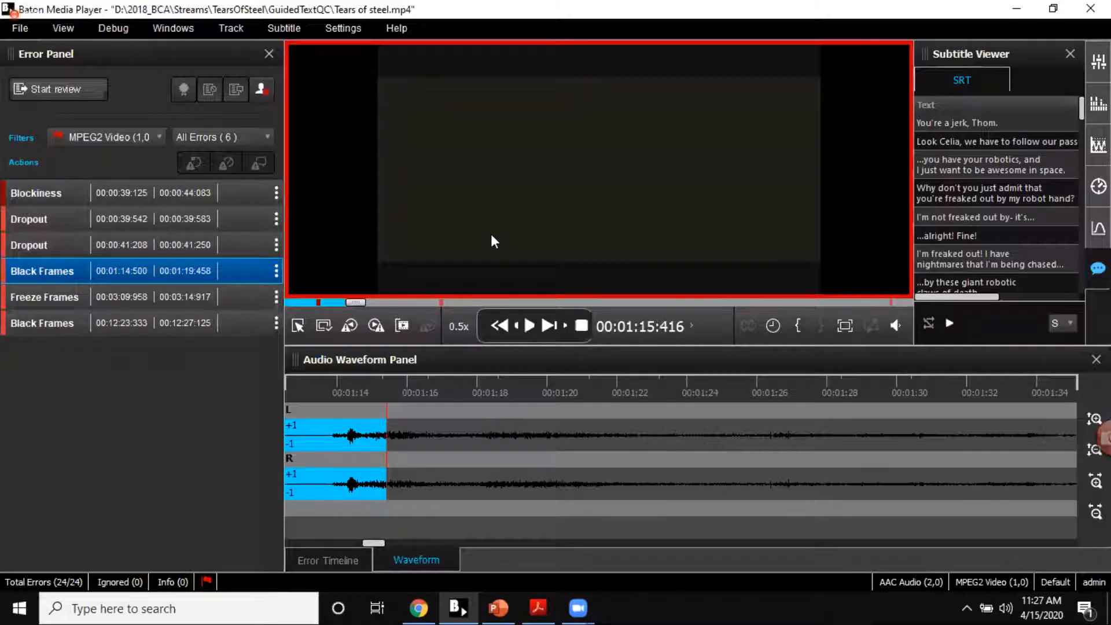
# Step: Start a review and ignore the Black Frames error that starts at 00:01:14:500
pyautogui.click(30, 92)
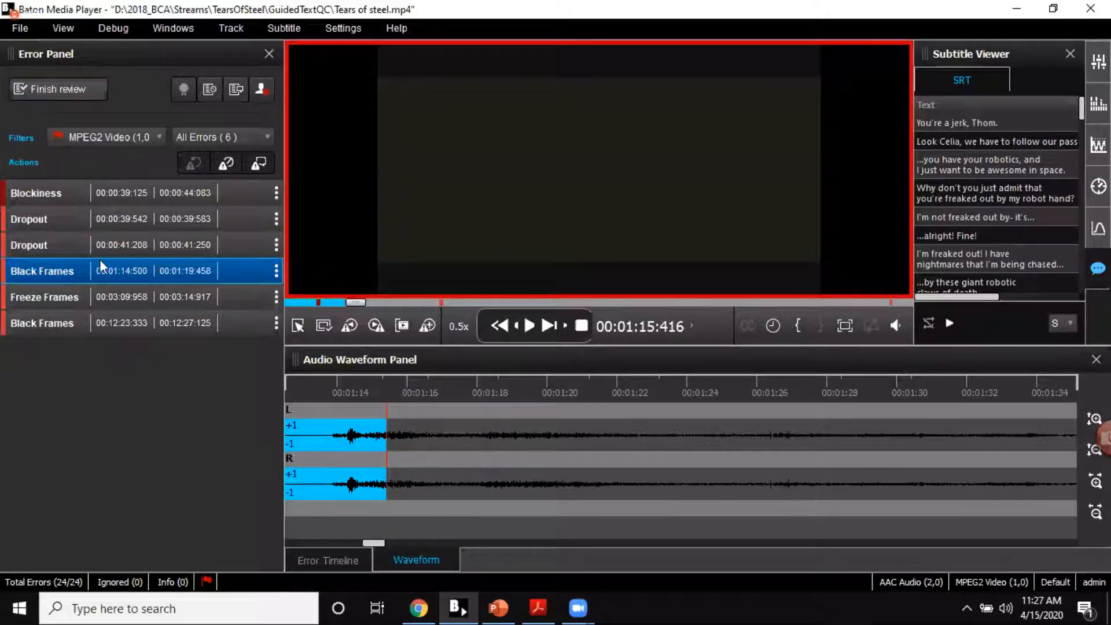
pyautogui.click(226, 164)
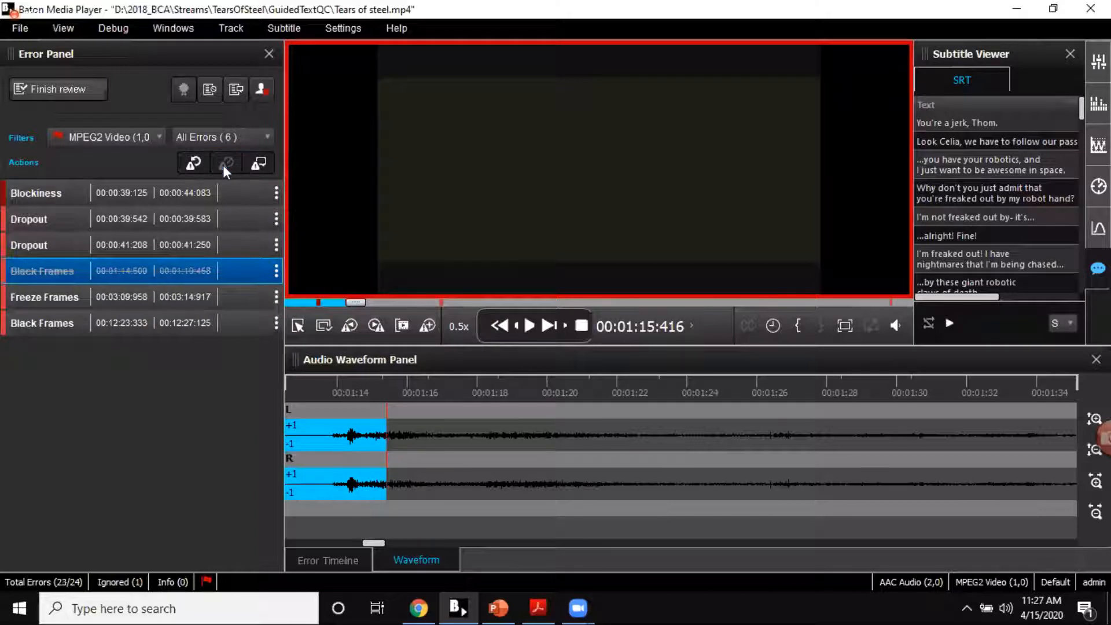
# Step: Save the comment "intenitional added" on the ignored Black Frames error, close its details, and finish the review
pyautogui.click(276, 271)
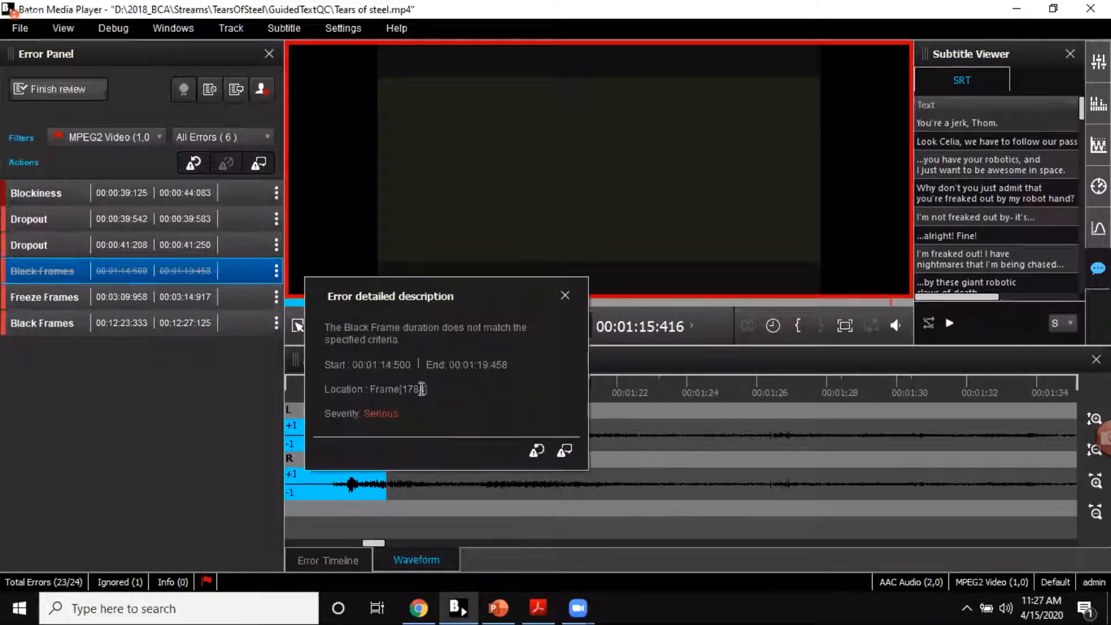
pyautogui.click(563, 452)
pyautogui.click(448, 496)
pyautogui.write('intenitaion')
pyautogui.write('ional ')
pyautogui.write('added')
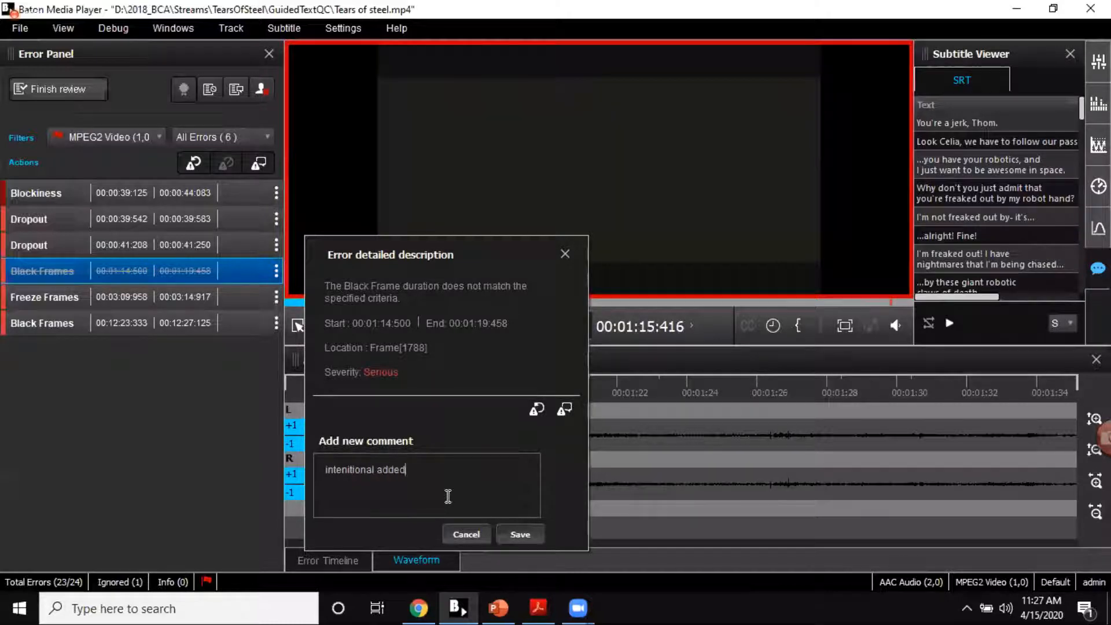
pyautogui.click(535, 537)
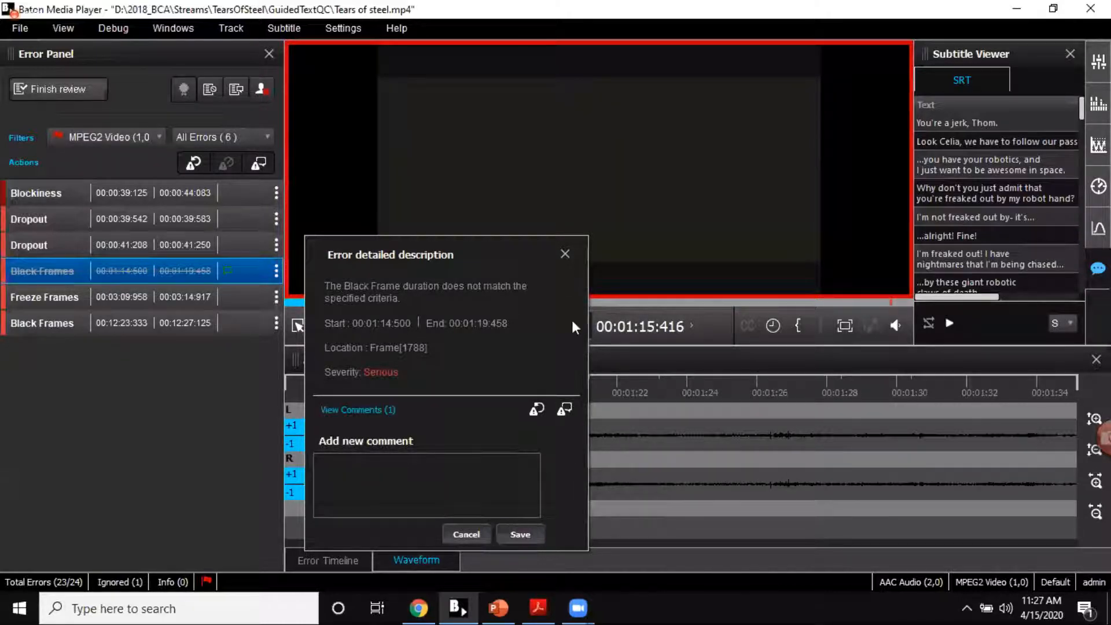
pyautogui.click(567, 257)
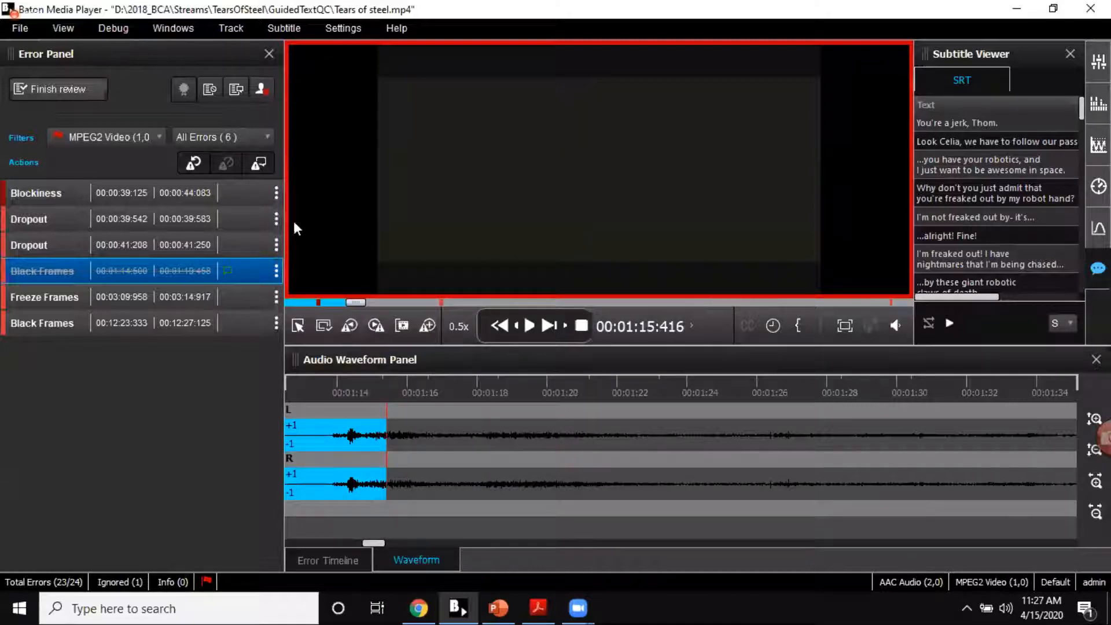
pyautogui.click(57, 89)
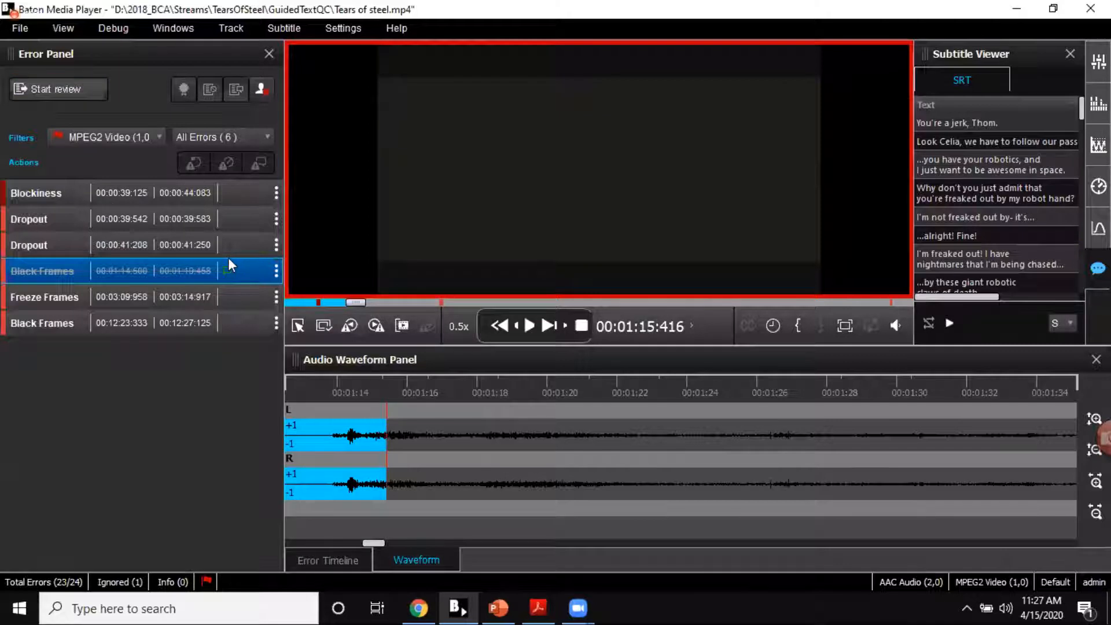
# Step: Restart the review and try adding a Warning error for MPEG2 Video from 00:02:33:791 to 00:02:34:791, then discard the form
pyautogui.click(48, 90)
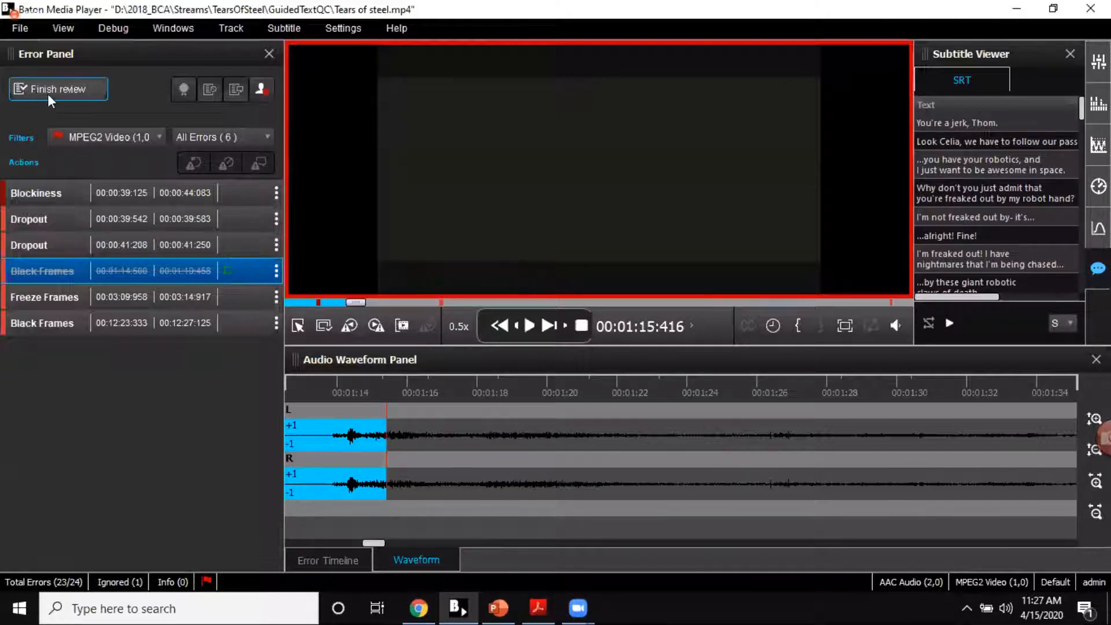
pyautogui.click(410, 302)
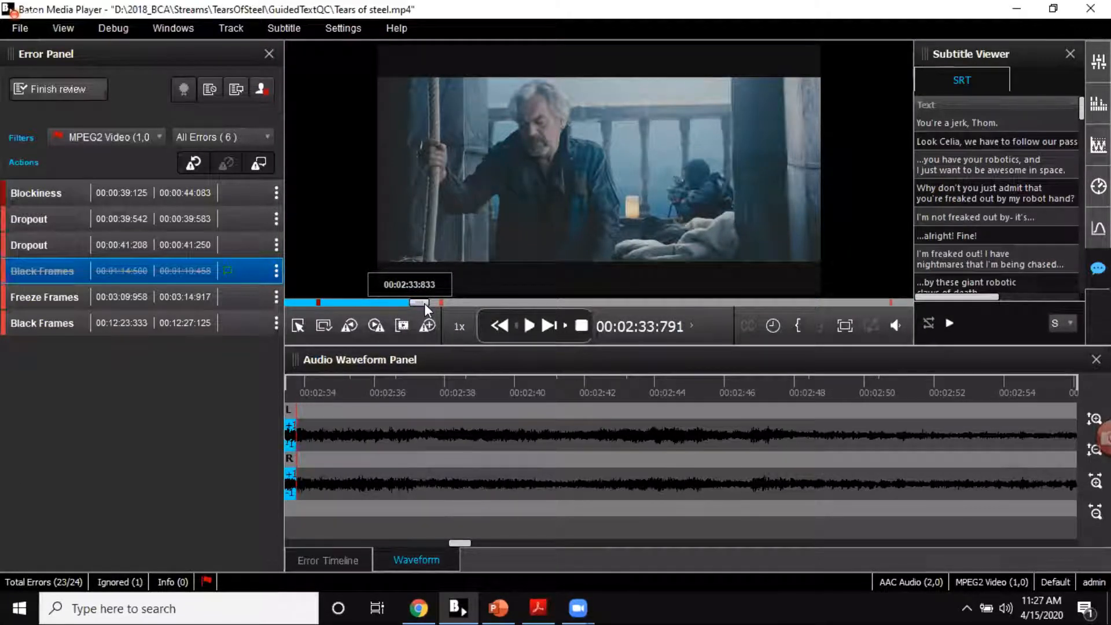
pyautogui.click(429, 324)
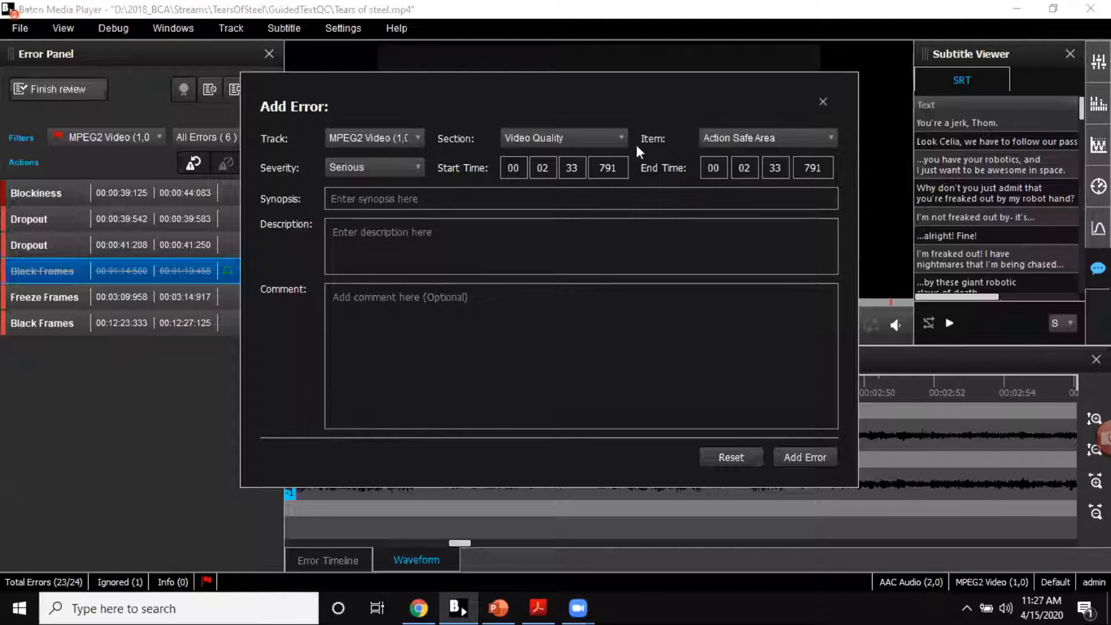
pyautogui.click(388, 171)
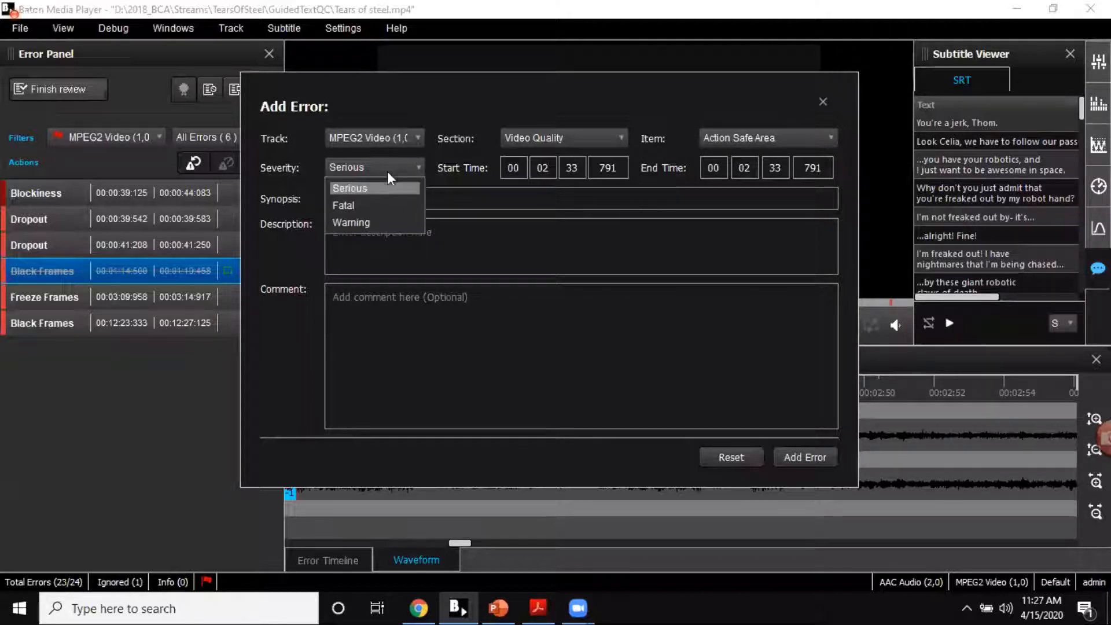
pyautogui.click(379, 221)
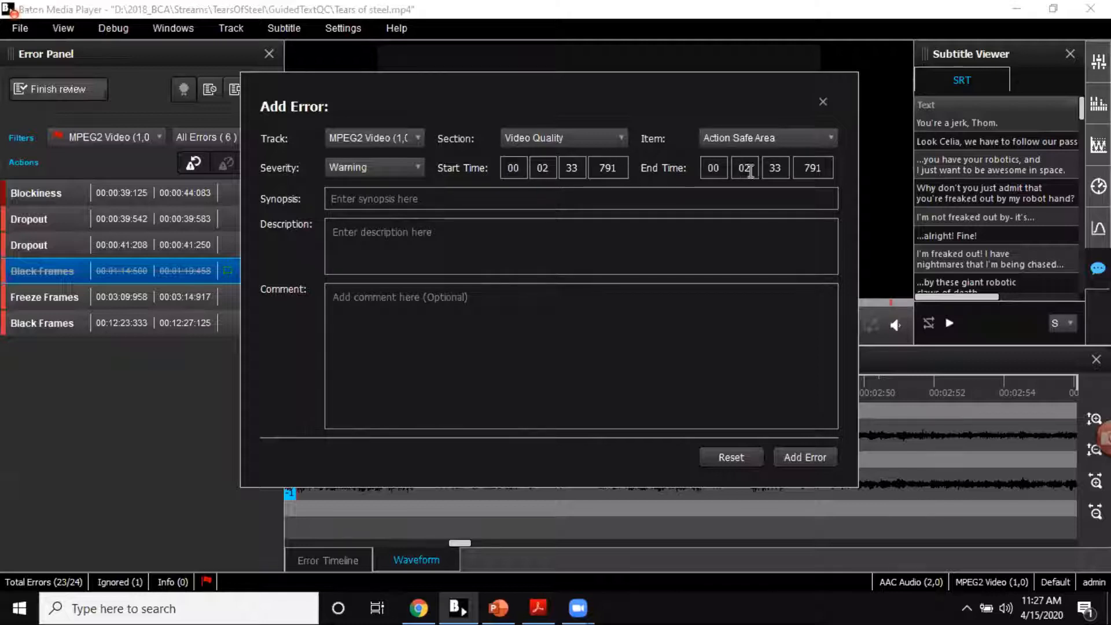
pyautogui.click(771, 169)
pyautogui.write('34')
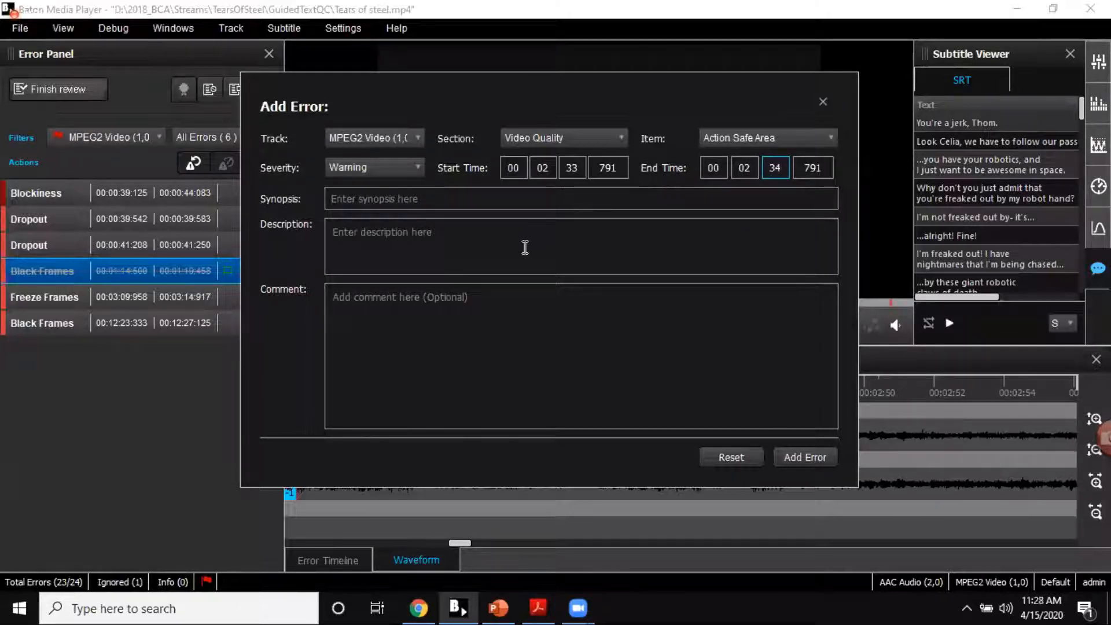
pyautogui.click(823, 102)
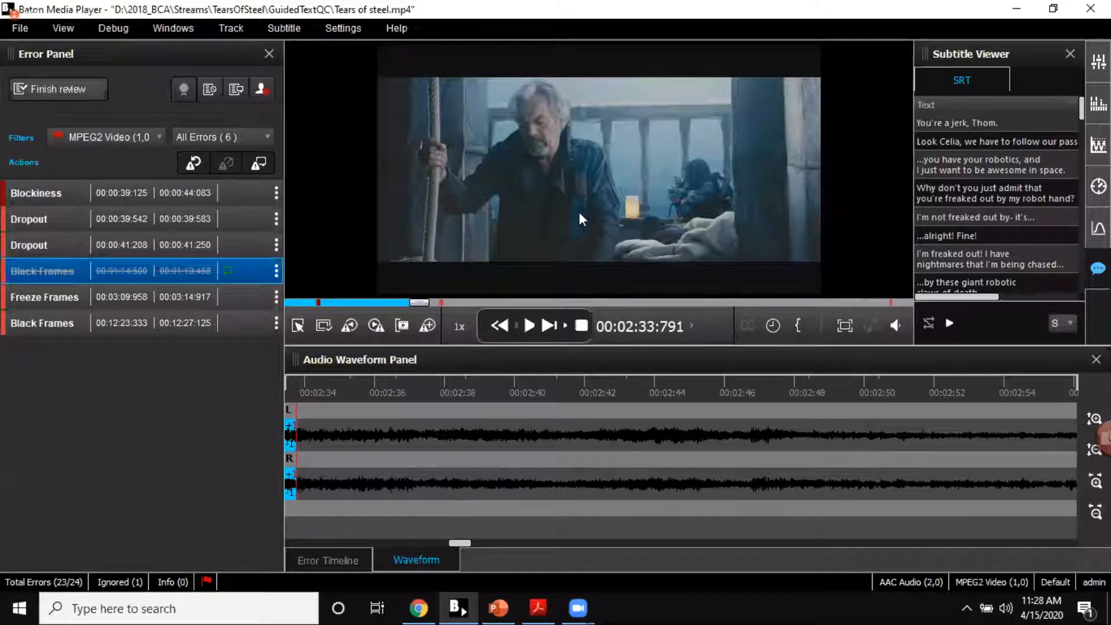
# Step: Switch to Adobe Acrobat Reader and view the result summary in the Tears of steel PDF verification report
pyautogui.click(455, 607)
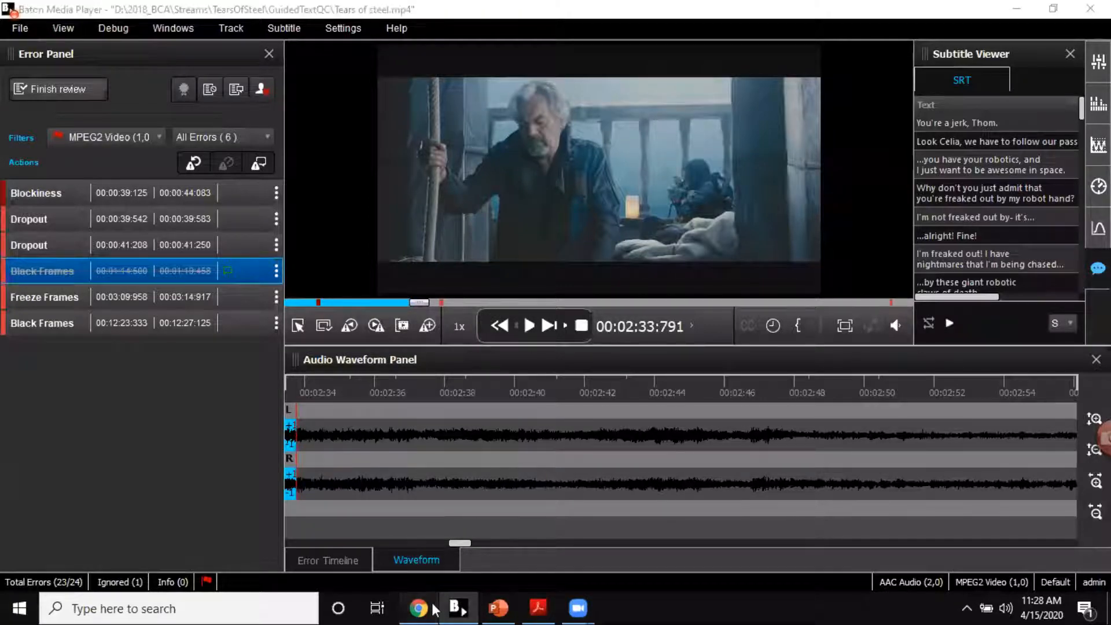
pyautogui.click(498, 608)
pyautogui.click(538, 608)
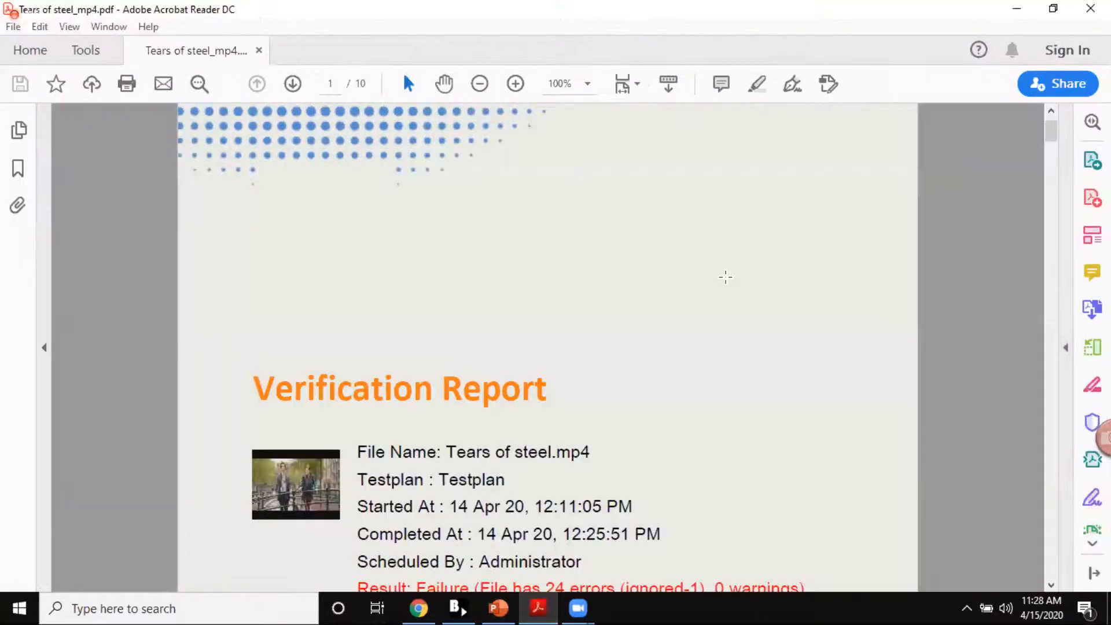
pyautogui.scroll(-4, 726, 277)
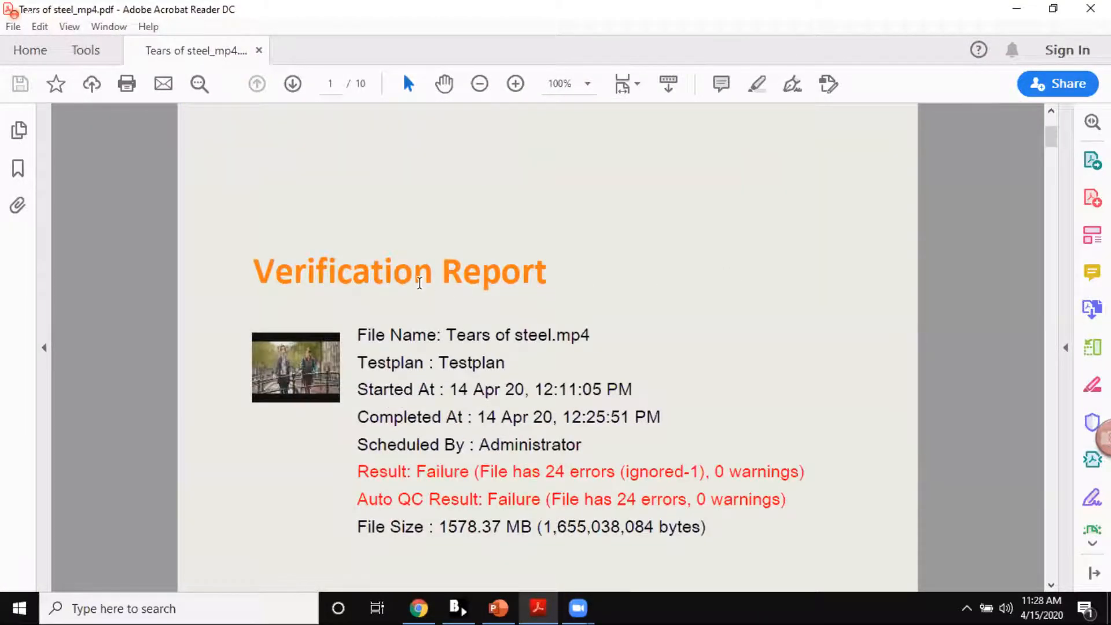
# Step: Examine the PDF verification report from its result summary and content hierarchy through the Compact Report check results for container, audio and subtitles
pyautogui.scroll(-4, 420, 283)
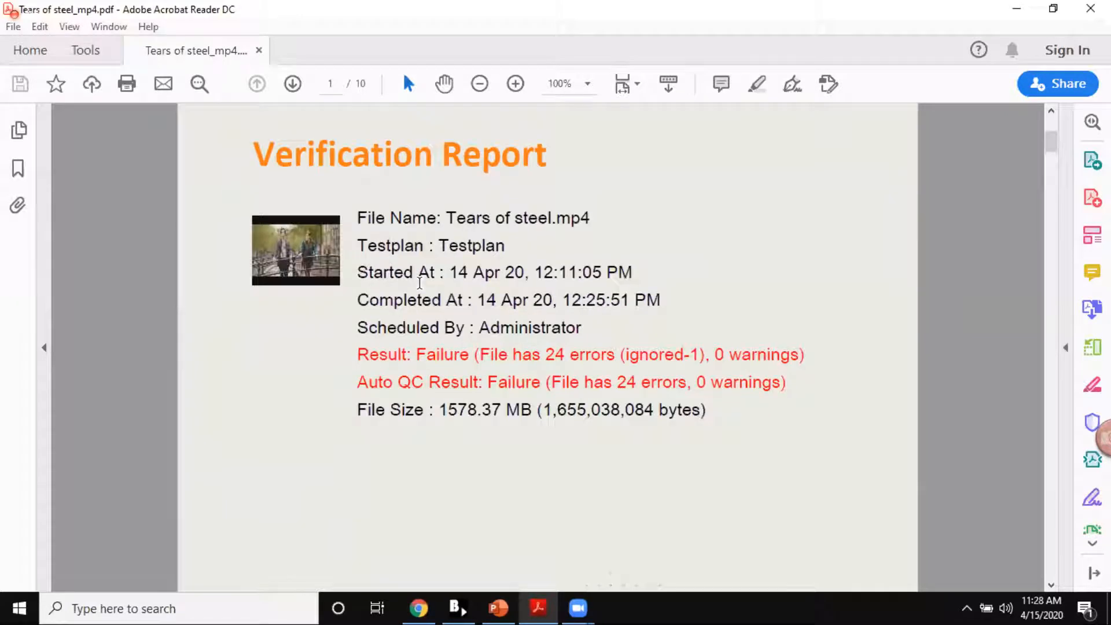
pyautogui.scroll(-1, 420, 283)
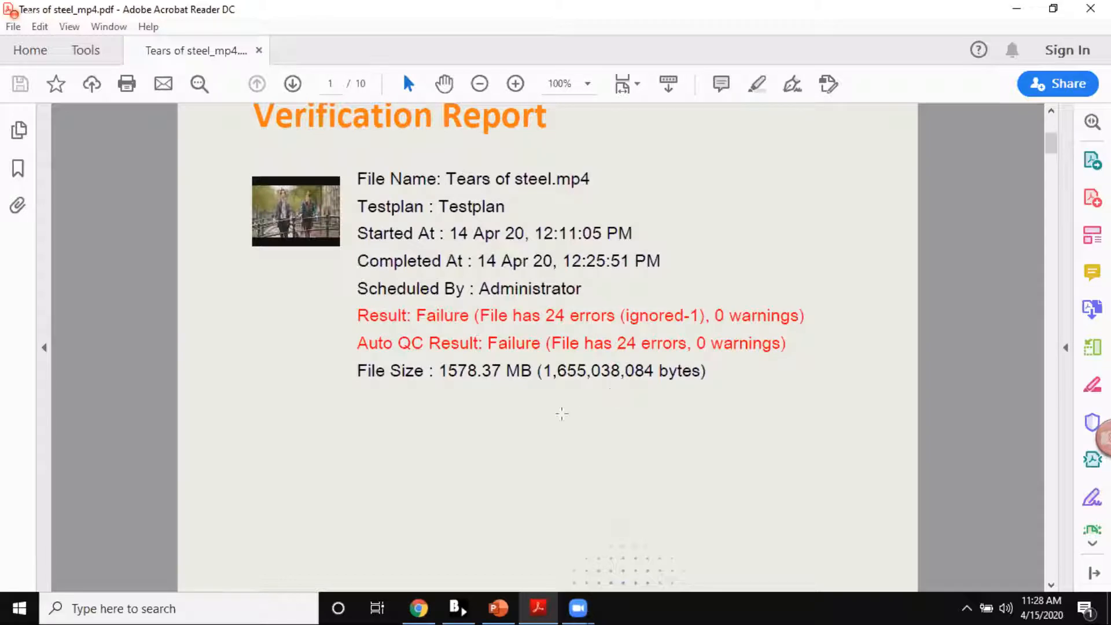
pyautogui.scroll(-1, 561, 414)
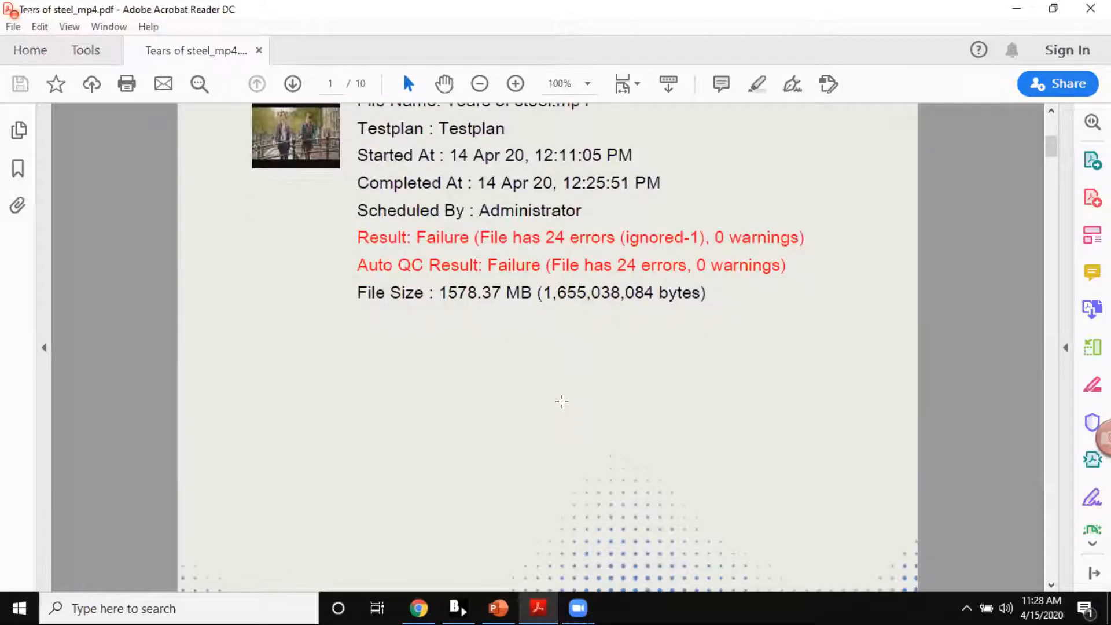
pyautogui.scroll(-6, 562, 411)
pyautogui.scroll(-15, 562, 408)
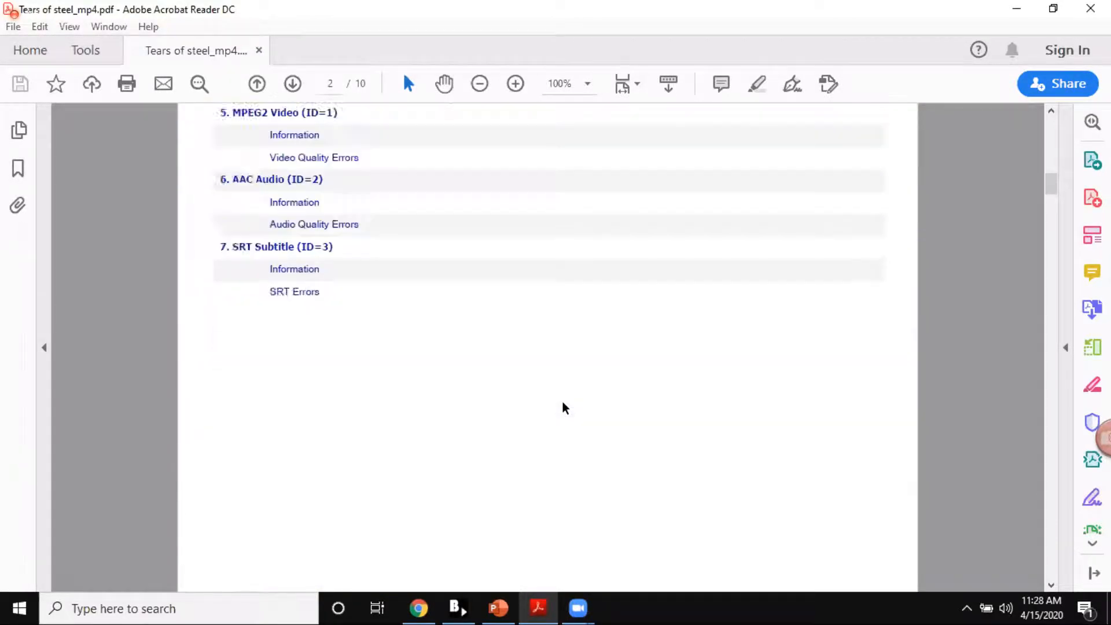
pyautogui.scroll(-13, 564, 405)
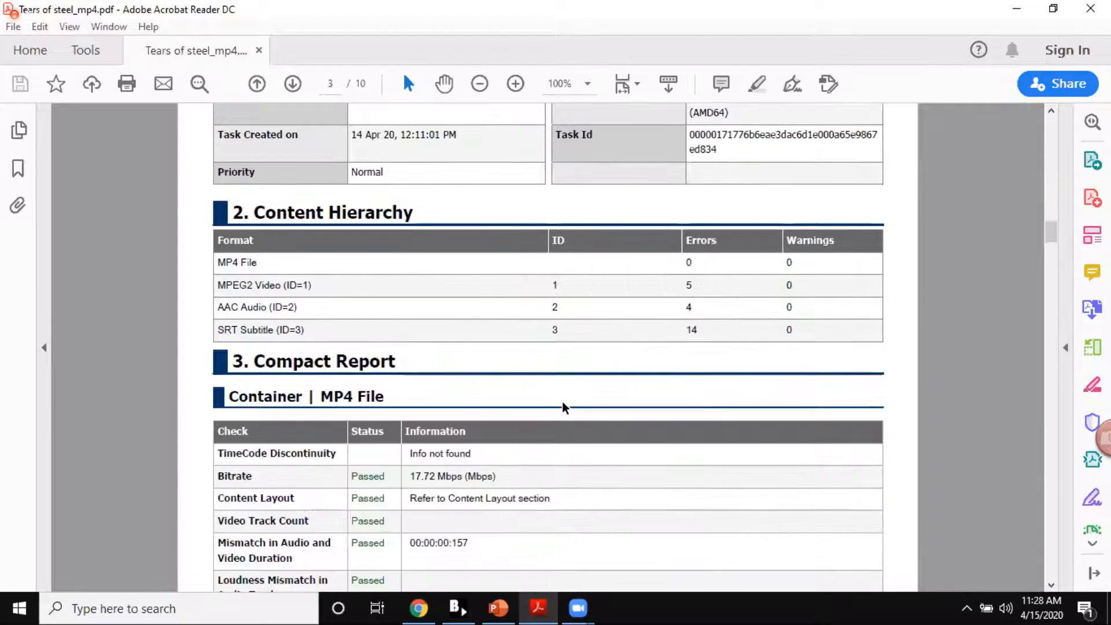
pyautogui.scroll(-13, 562, 405)
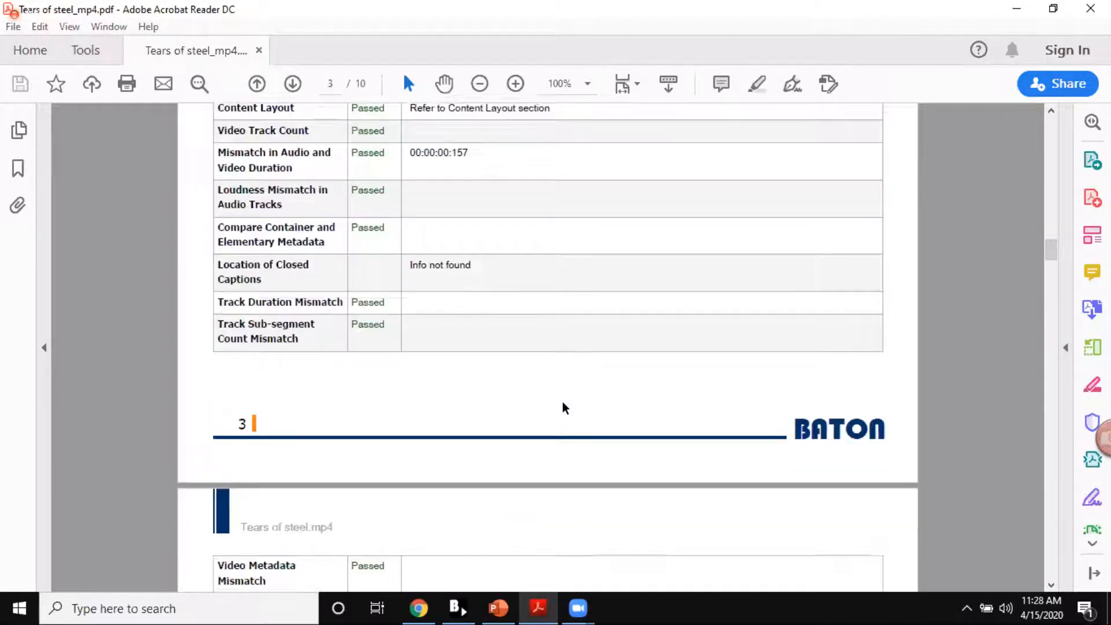
pyautogui.scroll(-3, 565, 408)
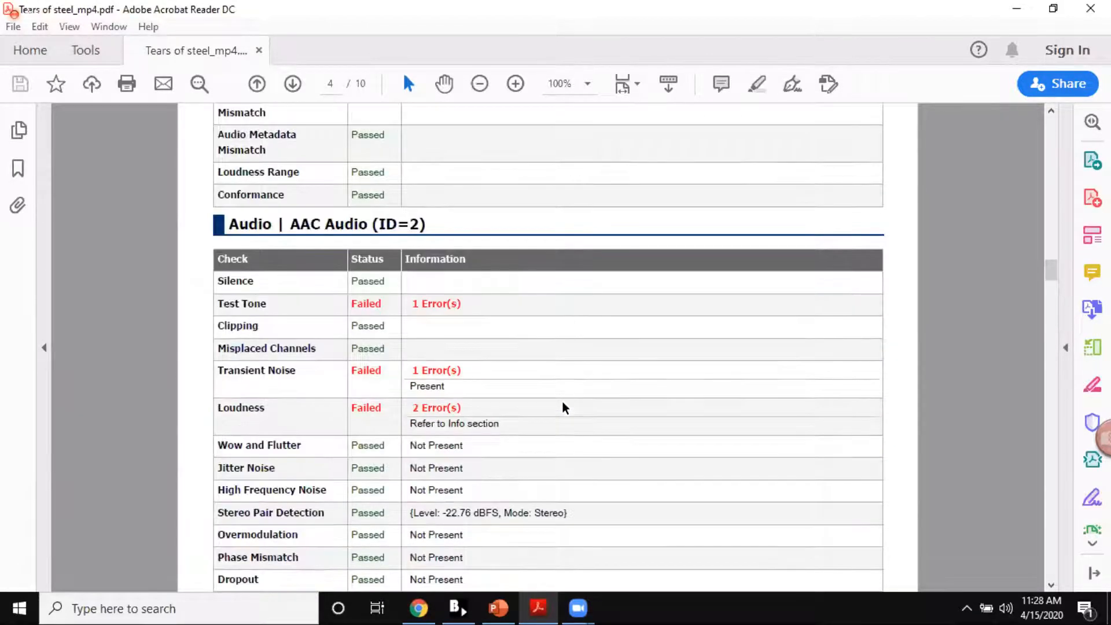
pyautogui.scroll(5, 564, 408)
pyautogui.scroll(10, 565, 409)
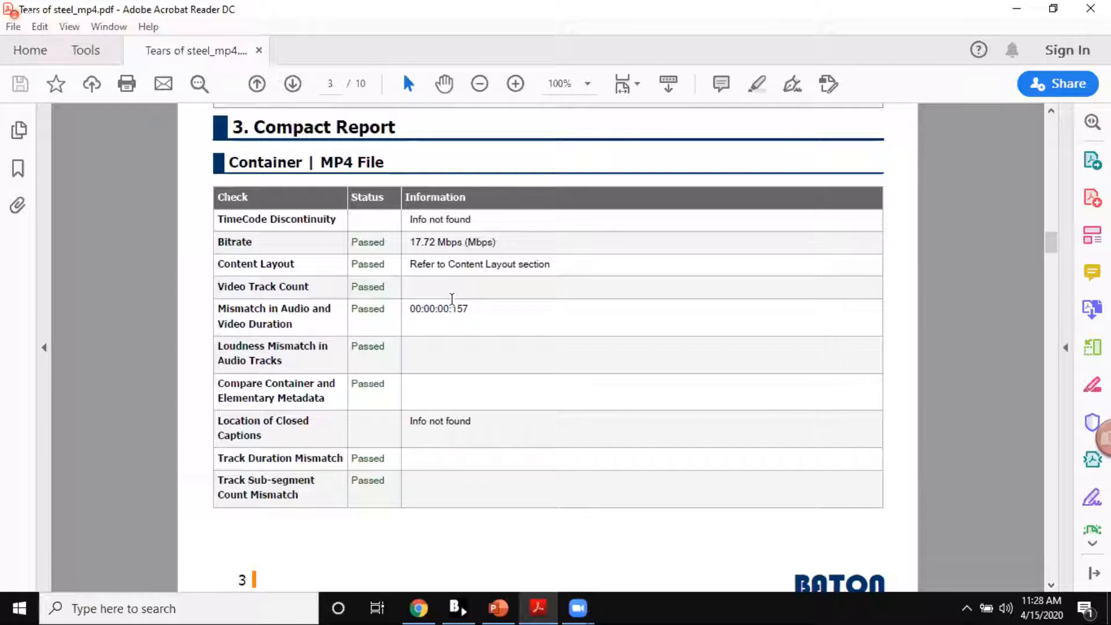
pyautogui.scroll(-15, 452, 299)
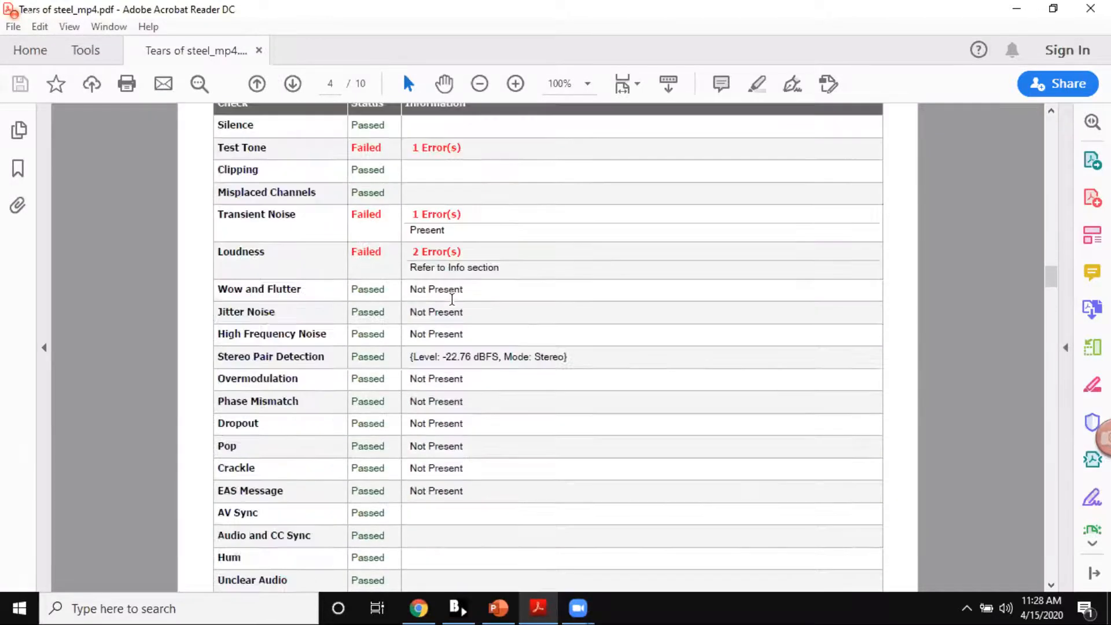
pyautogui.scroll(-20, 452, 299)
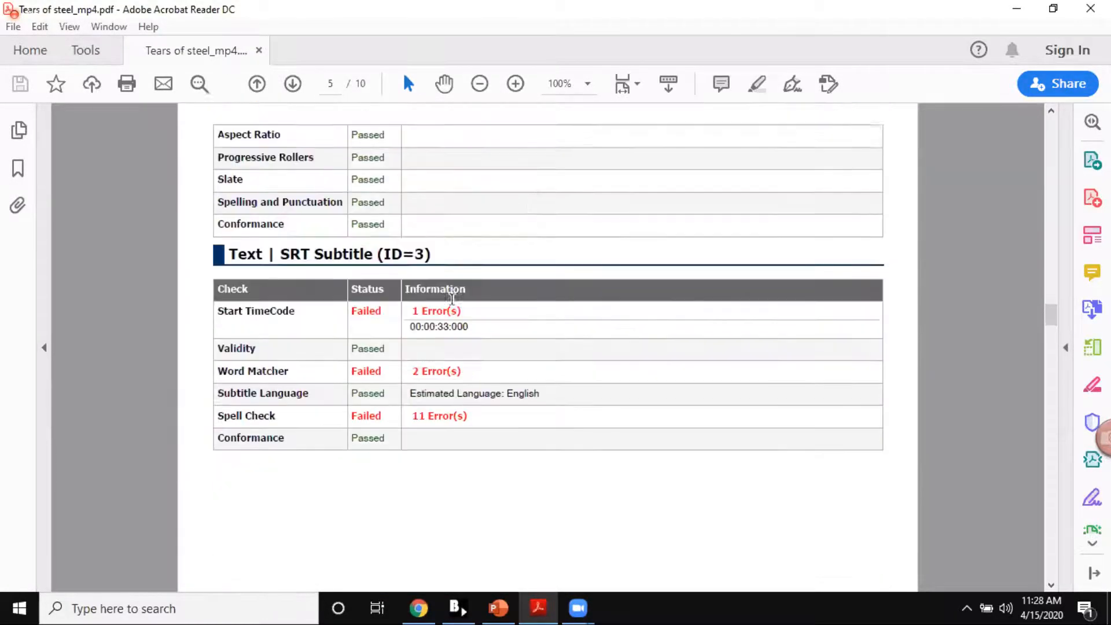
# Step: Examine the MPEG2 Video section's quality errors and reviewer comments, including the Freeze Frame entry, down to the AAC Audio information
pyautogui.scroll(-20, 453, 302)
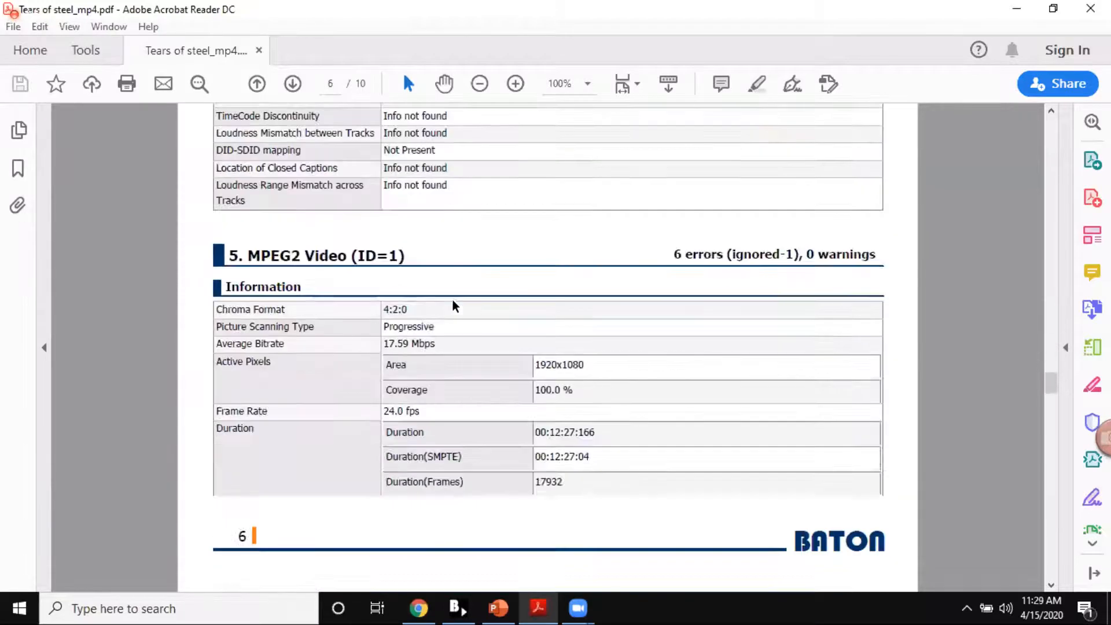
pyautogui.scroll(-20, 452, 299)
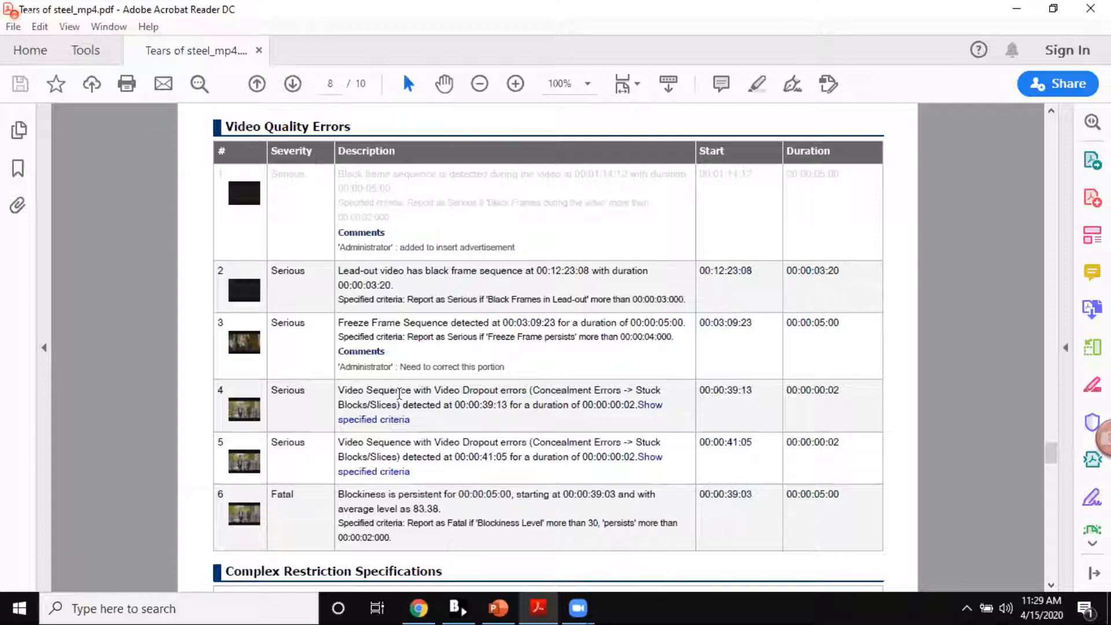
pyautogui.moveTo(338, 323); pyautogui.dragTo(503, 366)
pyautogui.click(418, 336)
pyautogui.click(427, 342)
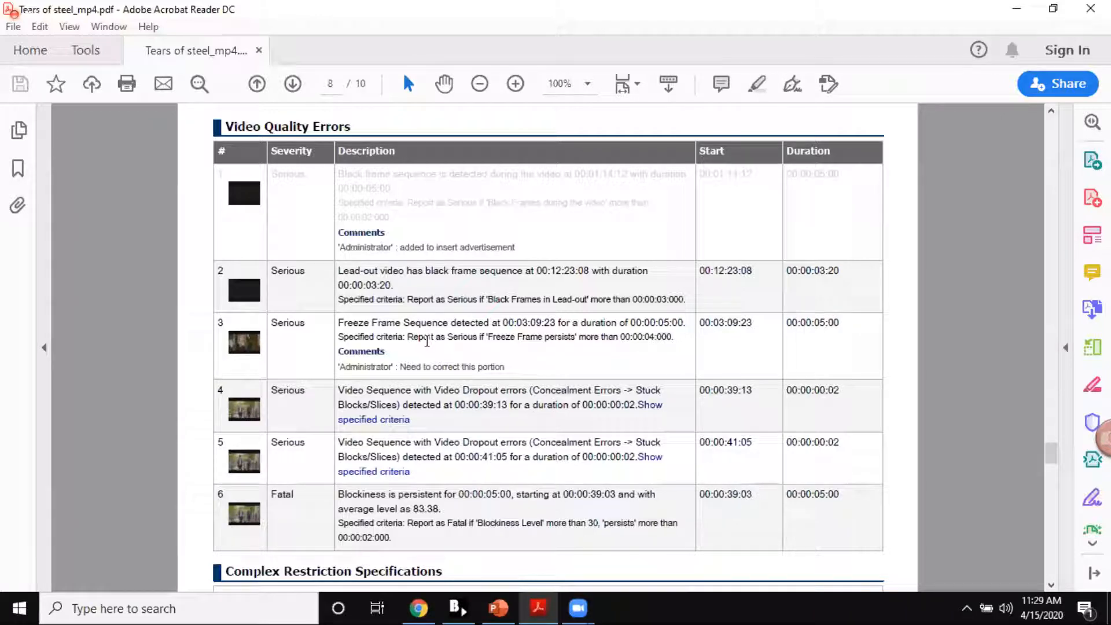
pyautogui.scroll(-6, 427, 341)
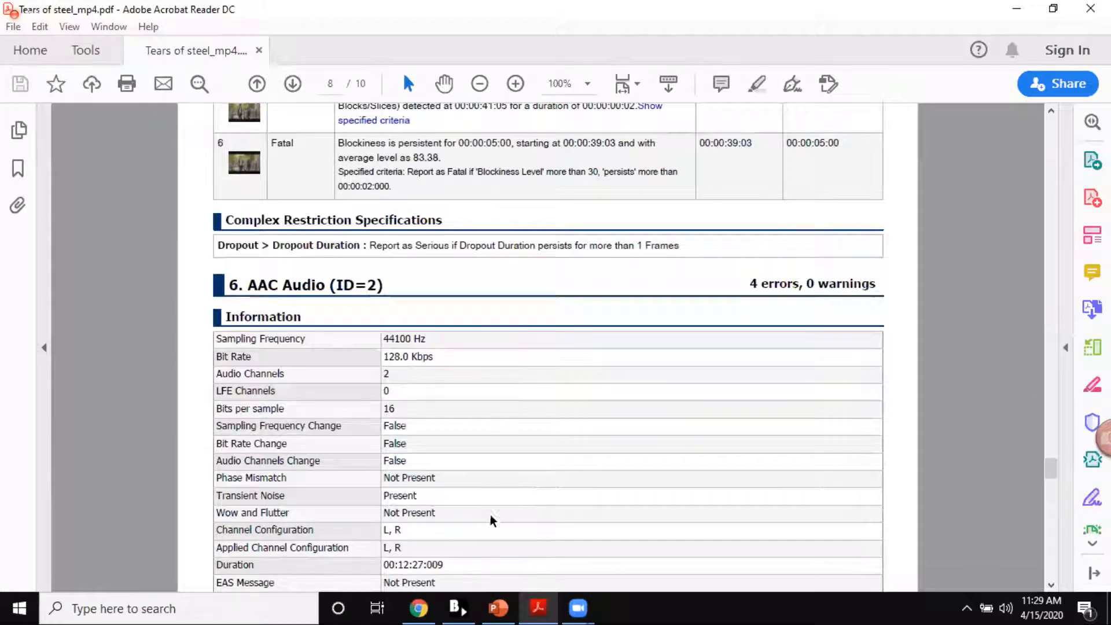
# Step: Switch to Baton in Chrome, bring up the Test Plans page, and dismiss the browser's download bar
pyautogui.click(420, 608)
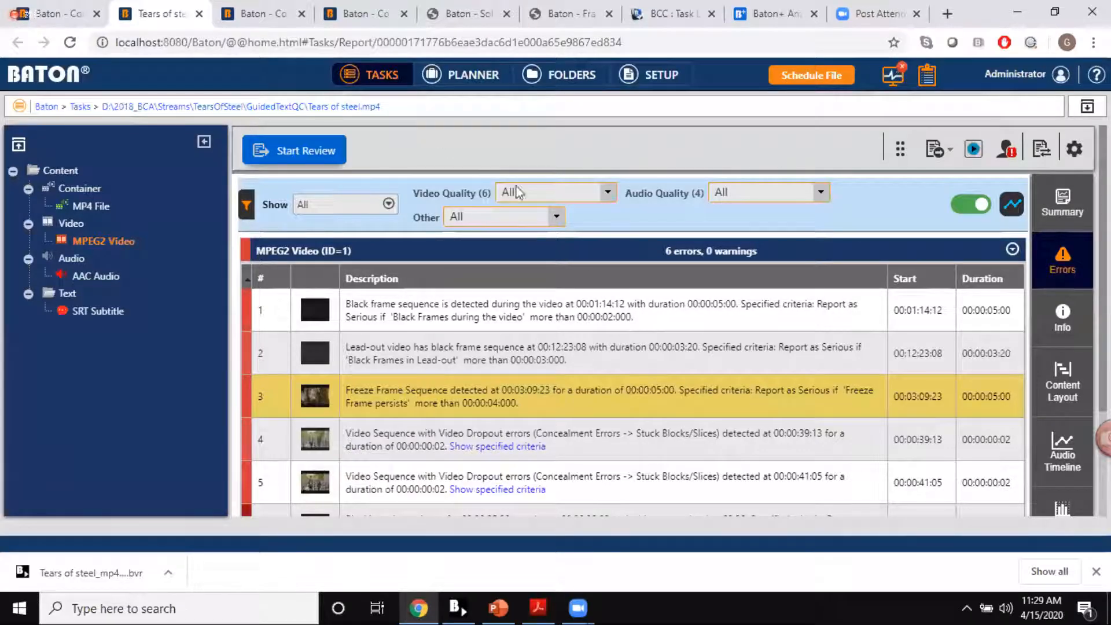
pyautogui.scroll(-3, 582, 228)
pyautogui.scroll(3, 584, 235)
pyautogui.click(286, 14)
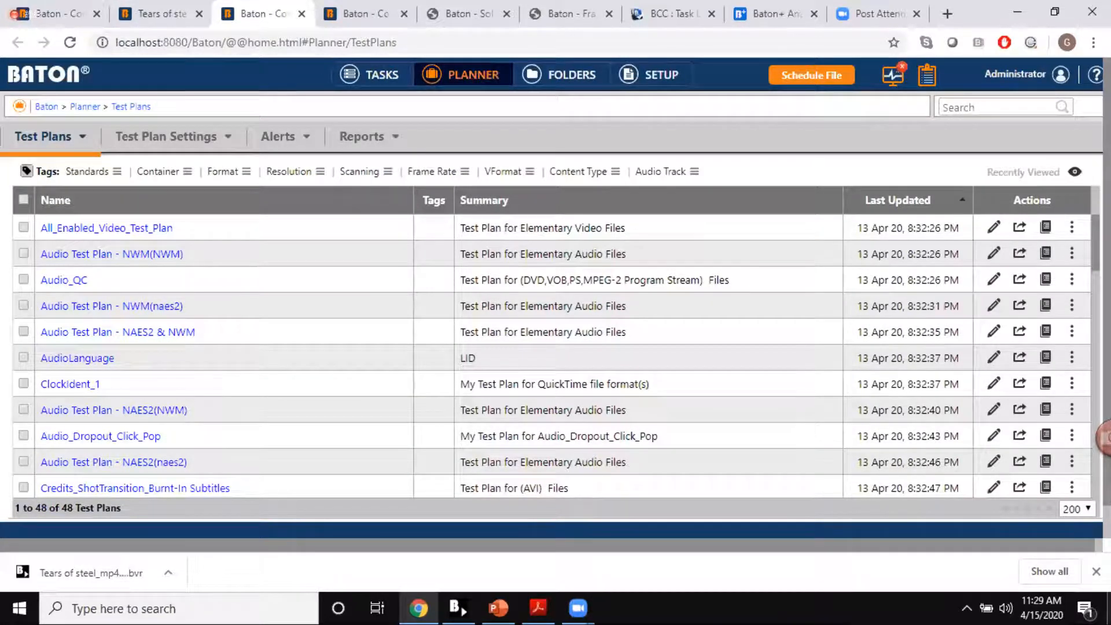
pyautogui.click(1097, 572)
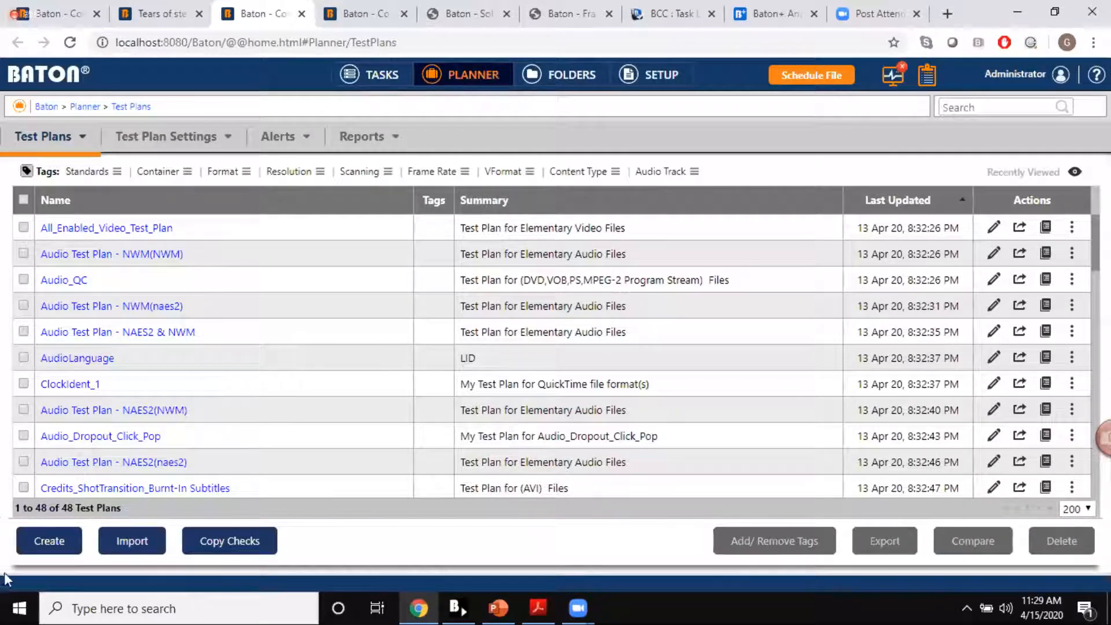
# Step: Start a test plan from the built-in plans, filter by the Netflix_Compliant standard, and choose NF-Quicktime-HD-Progressive as the template
pyautogui.click(43, 542)
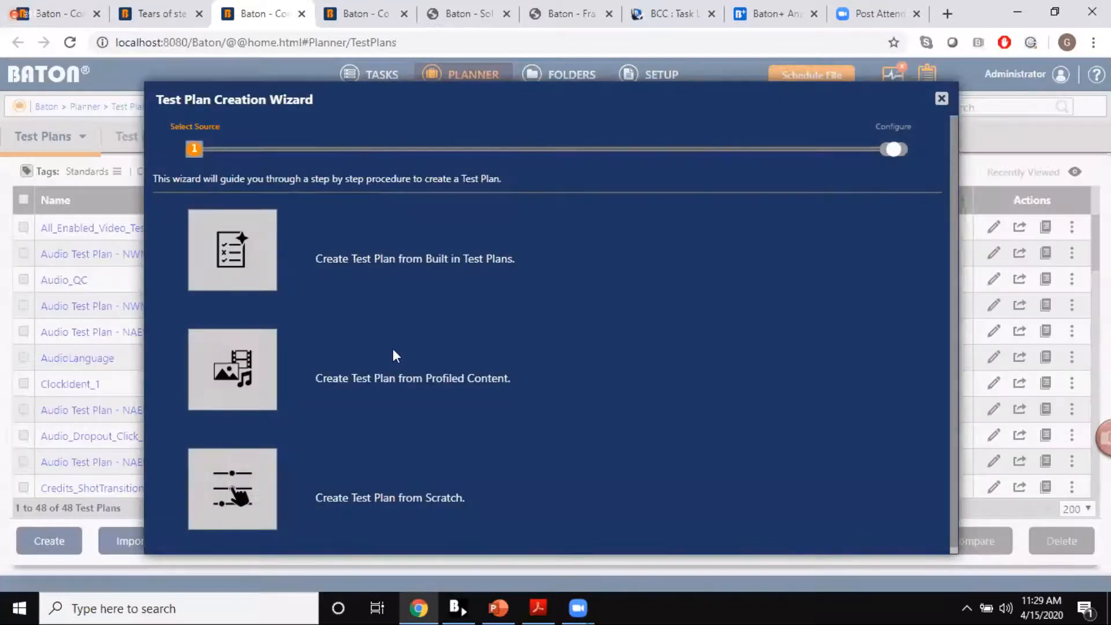
pyautogui.click(262, 268)
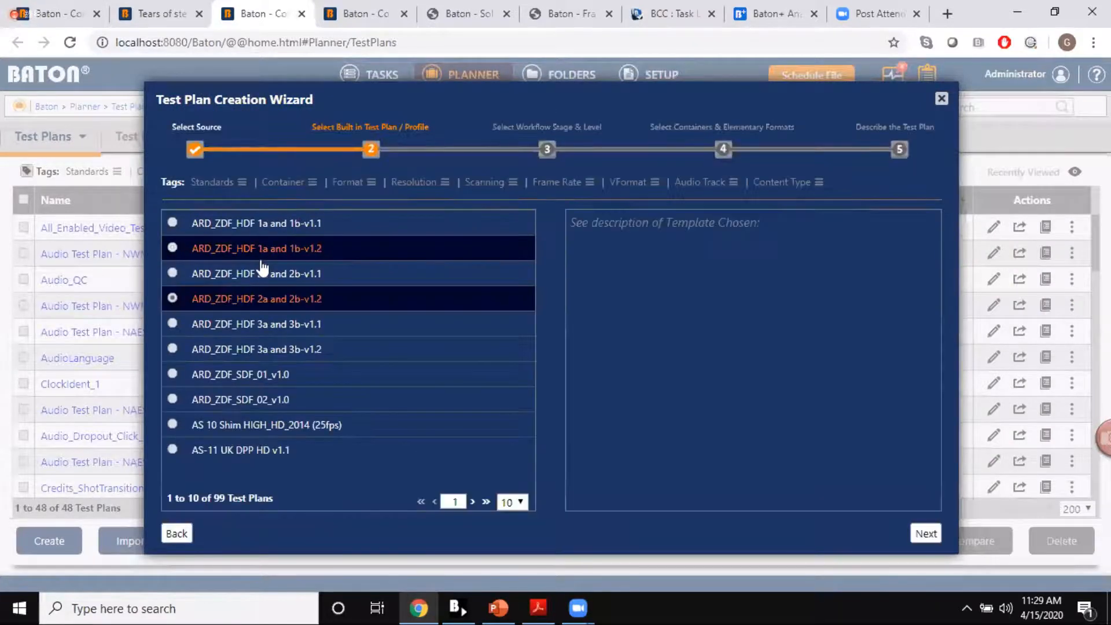
pyautogui.click(242, 186)
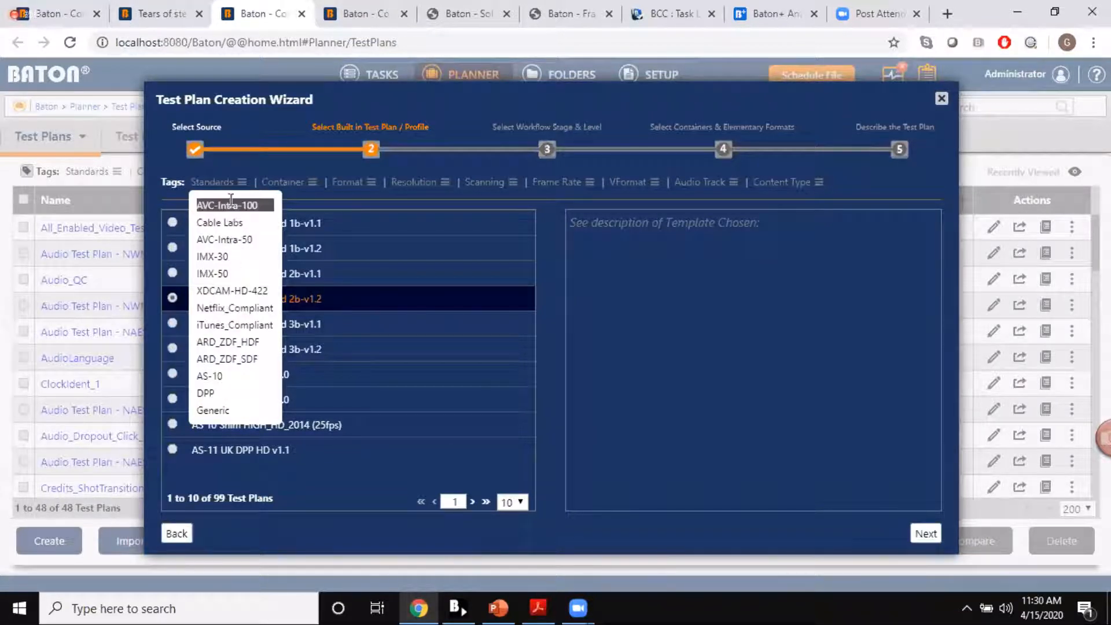
pyautogui.click(231, 308)
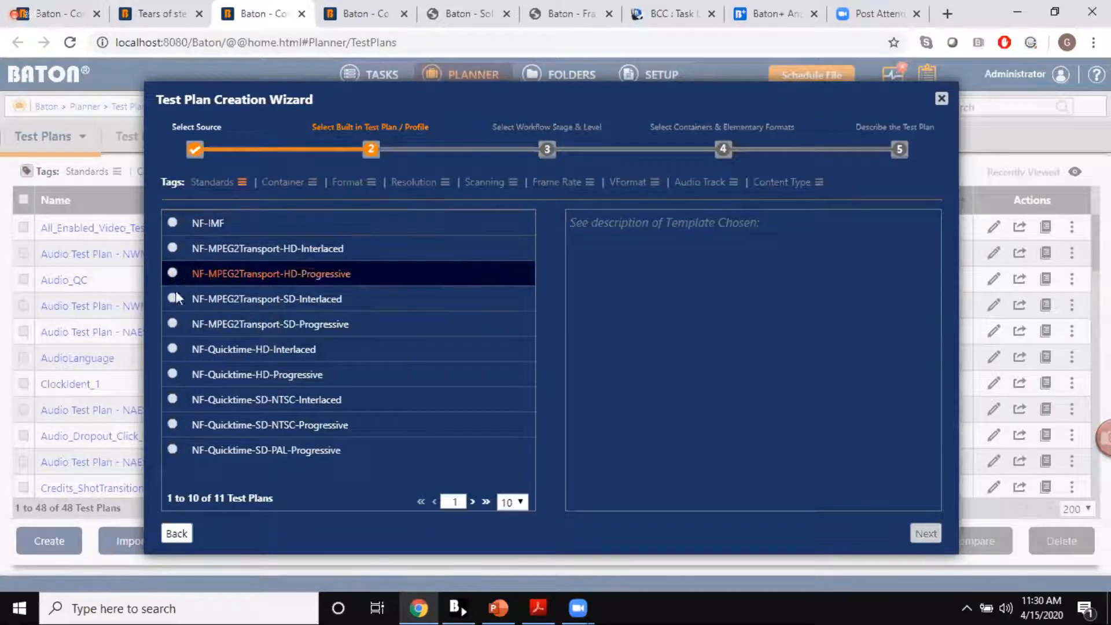
pyautogui.click(179, 377)
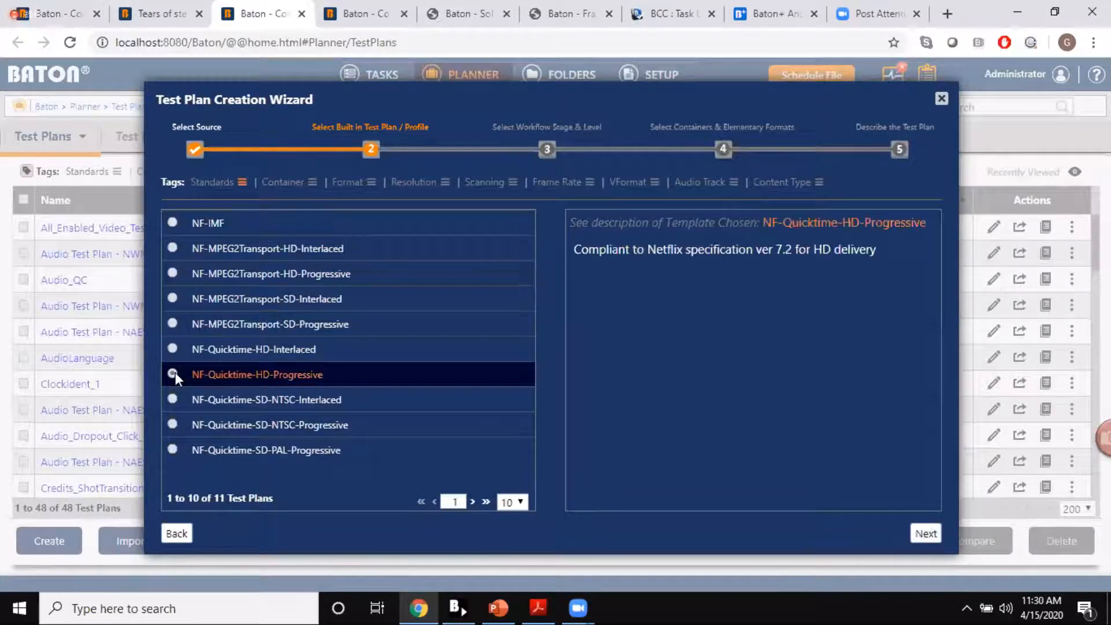
pyautogui.click(925, 533)
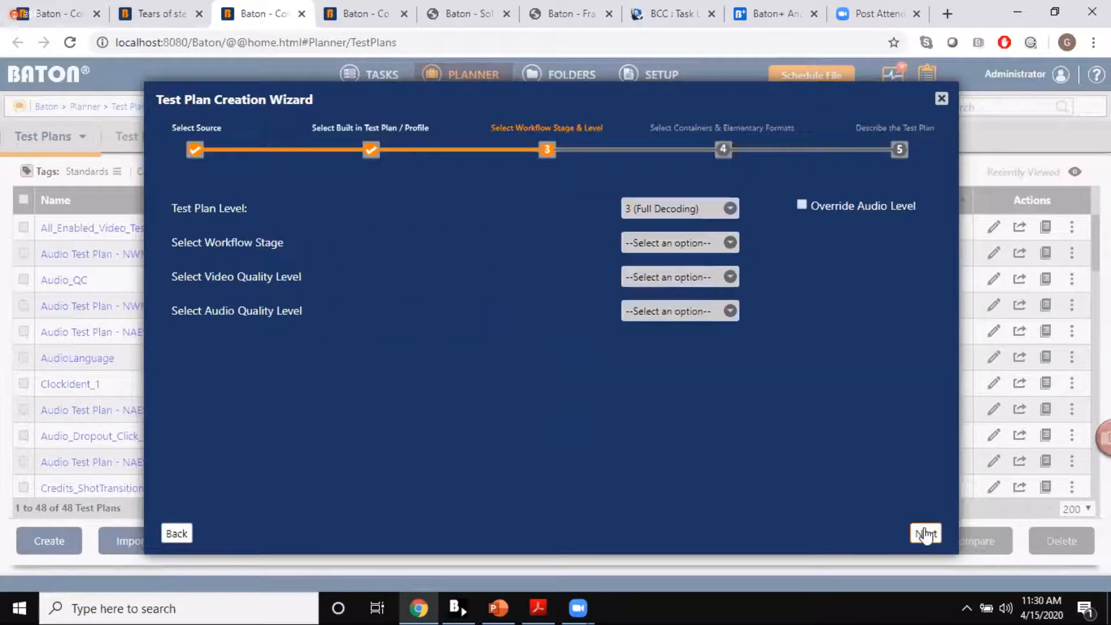
# Step: Set the workflow stage to Digital File Ingest and both video and audio quality levels to Medium Quality, then continue
pyautogui.click(665, 247)
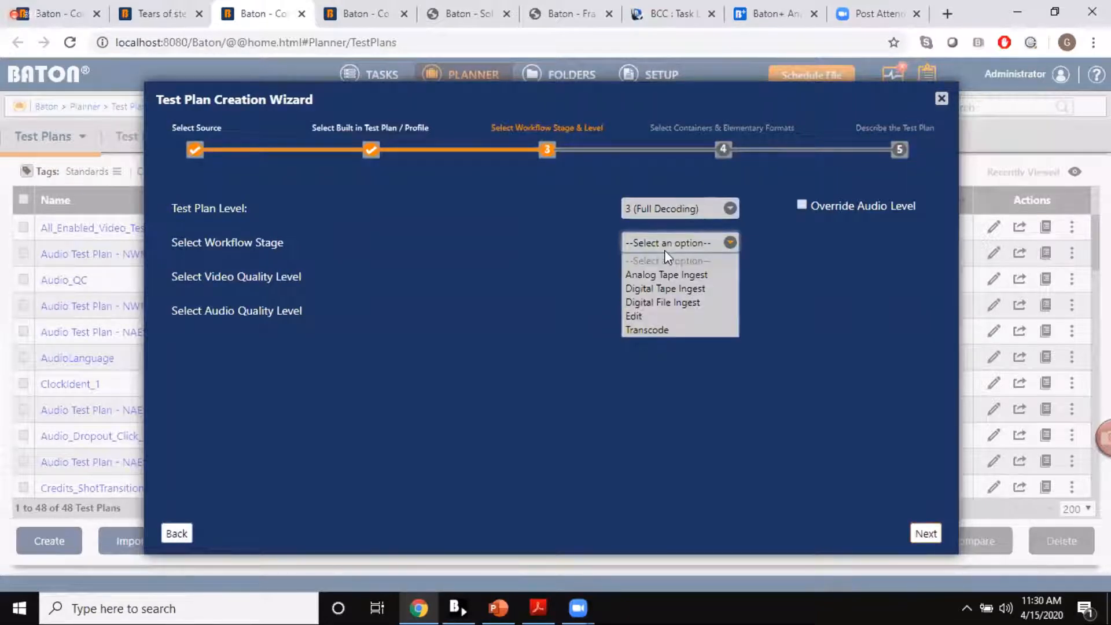
pyautogui.click(654, 303)
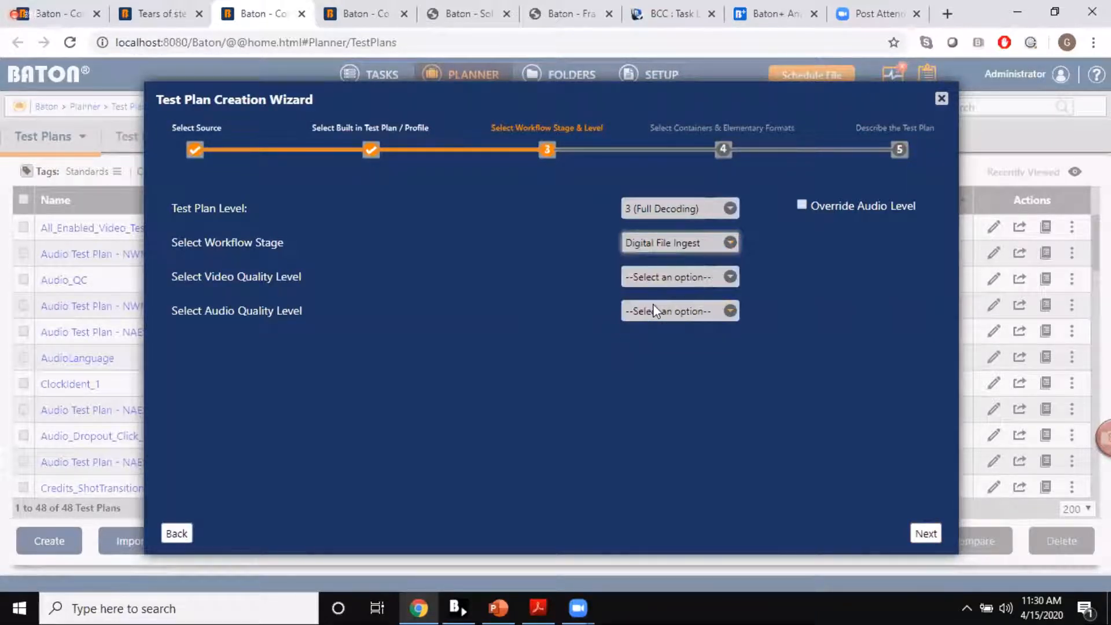
pyautogui.click(637, 278)
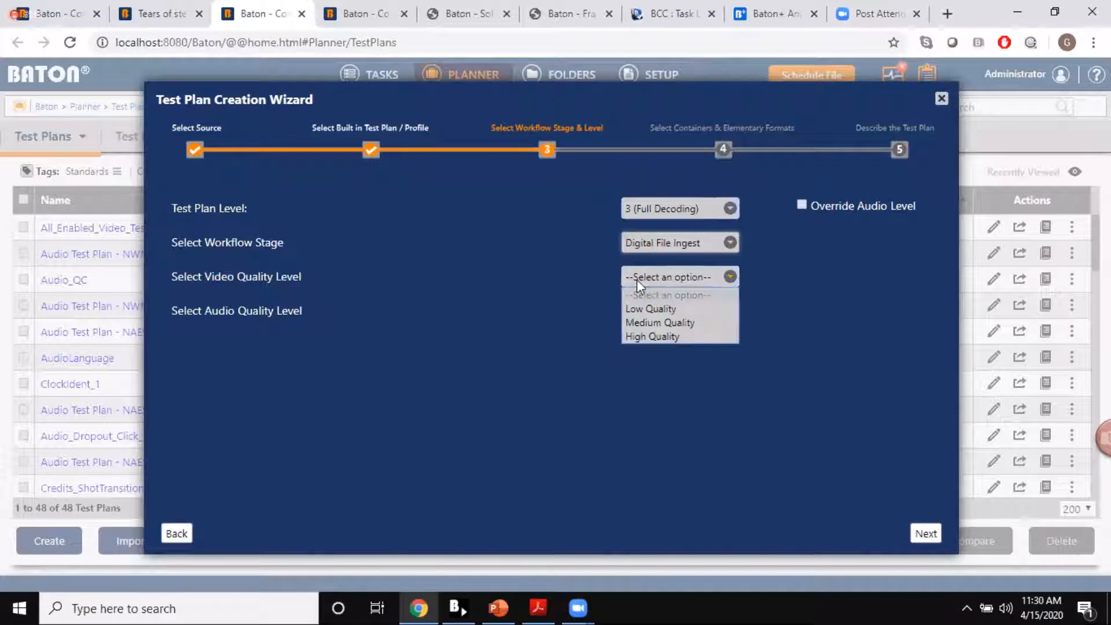
pyautogui.click(641, 322)
pyautogui.click(653, 312)
pyautogui.click(663, 356)
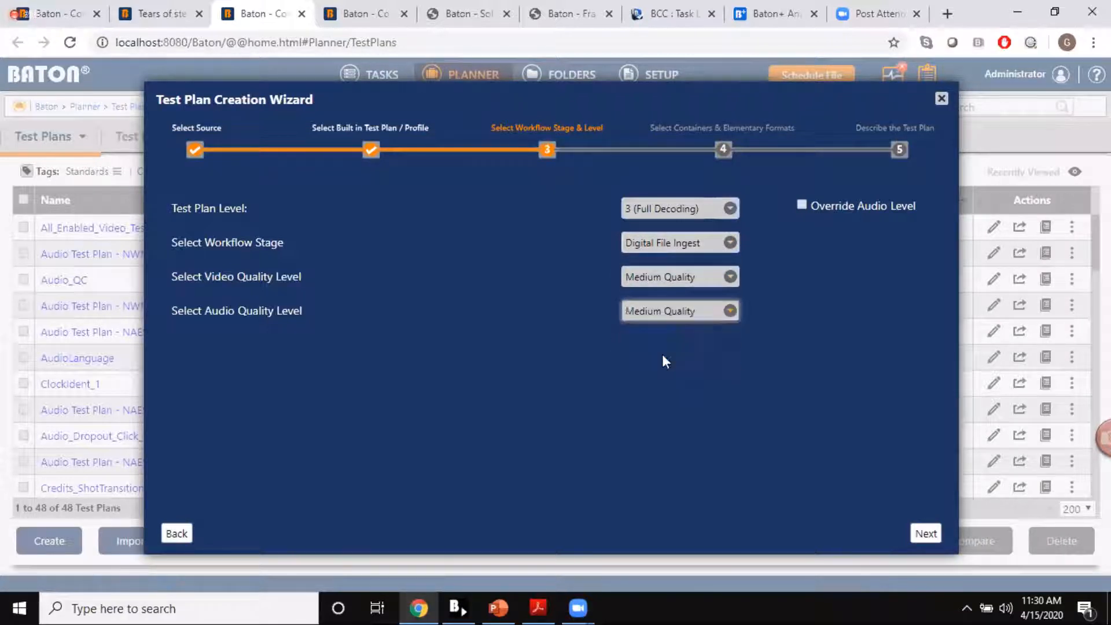
pyautogui.click(926, 534)
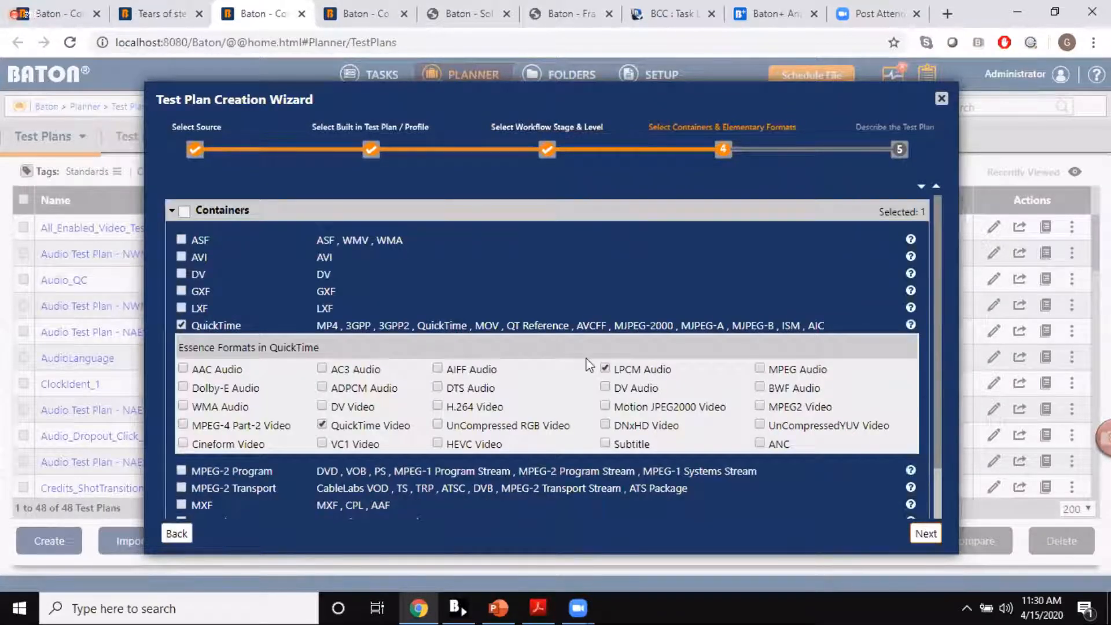
# Step: Accept the preselected QuickTime container and essence formats, create the test plan, and dismiss the offer to edit it
pyautogui.scroll(-1, 587, 365)
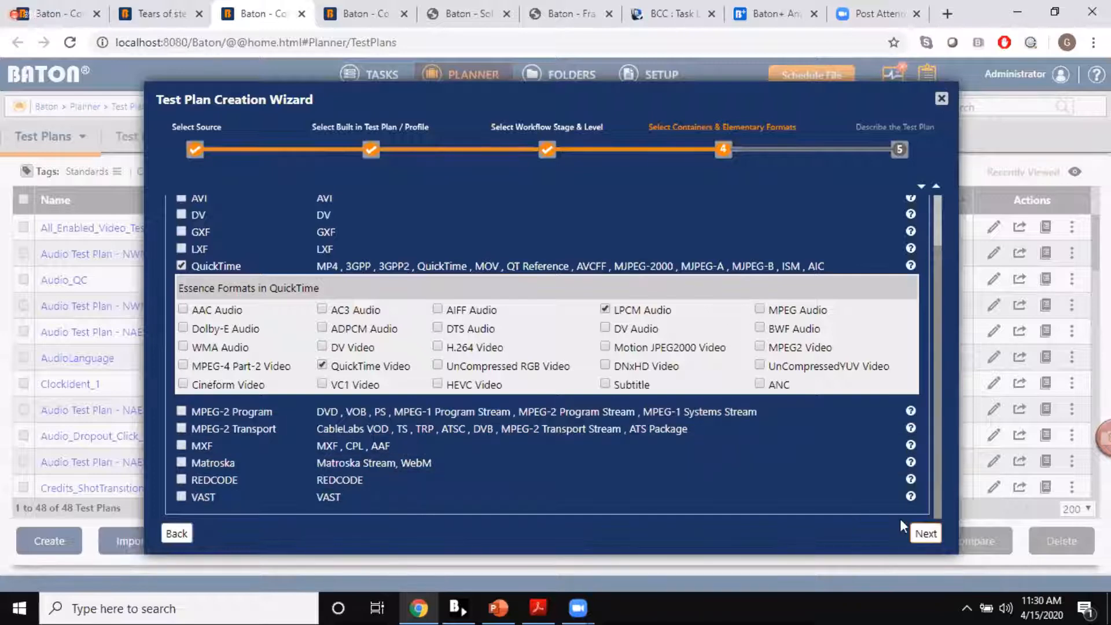
pyautogui.click(925, 534)
pyautogui.click(924, 533)
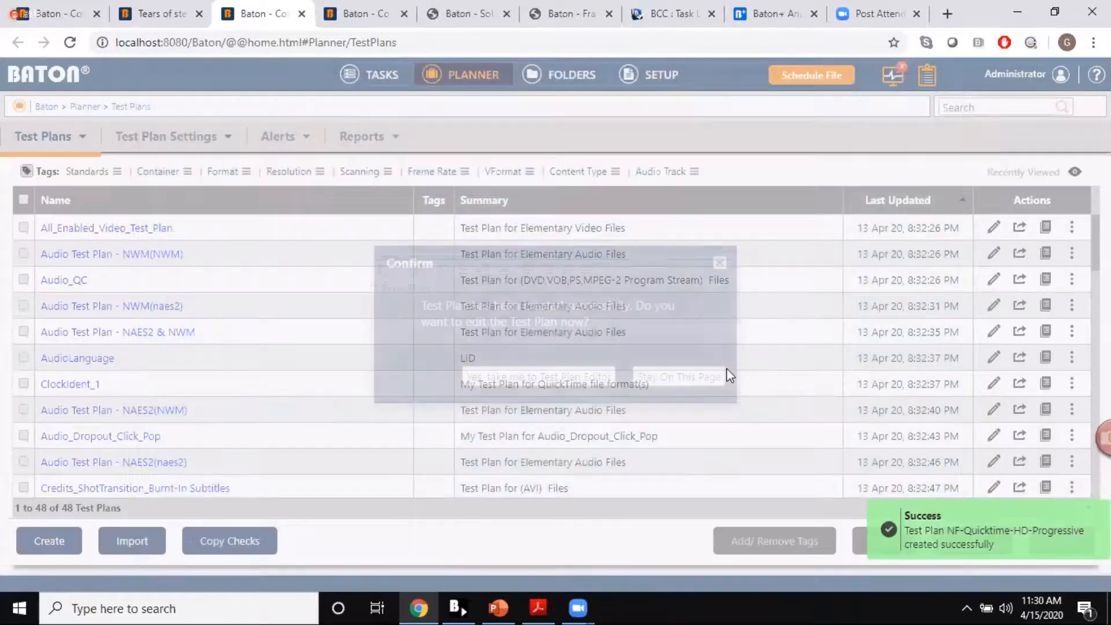
pyautogui.click(719, 263)
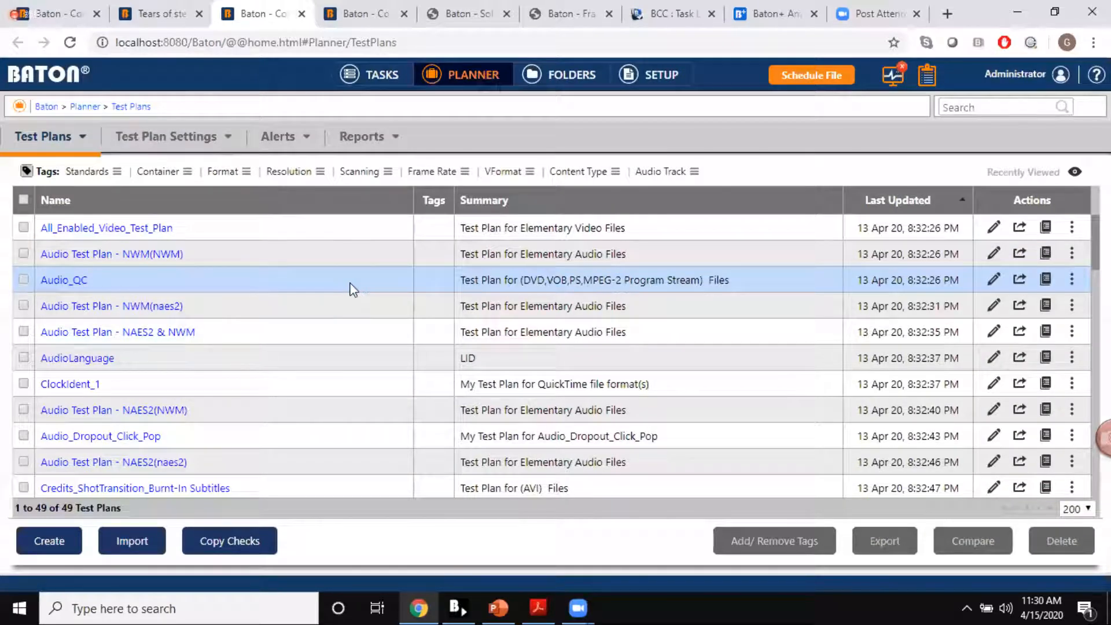
pyautogui.click(48, 542)
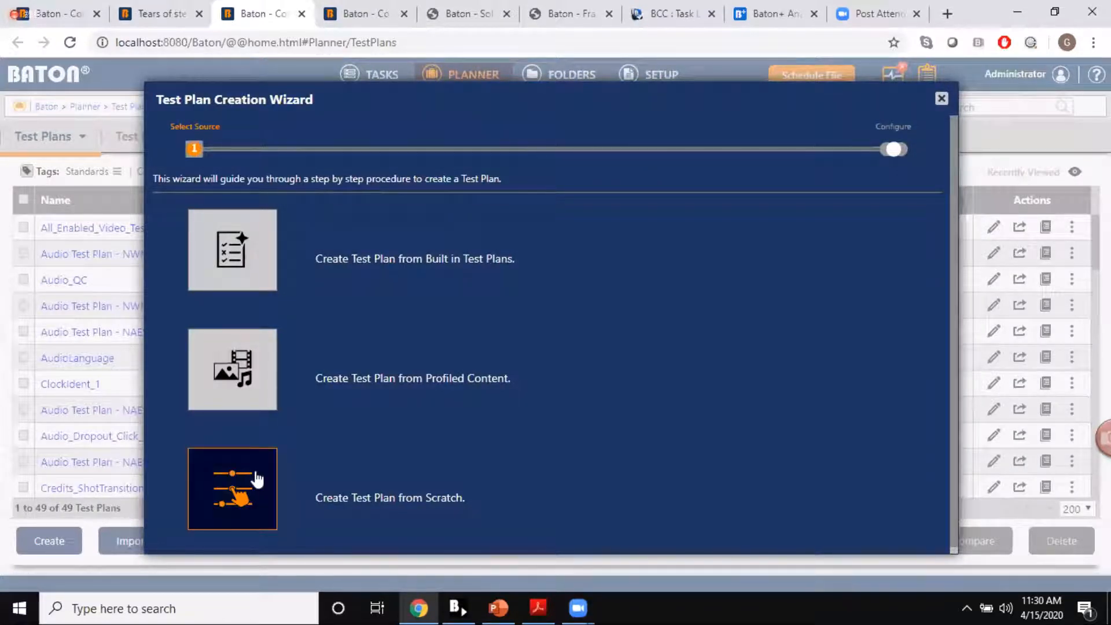
pyautogui.click(248, 477)
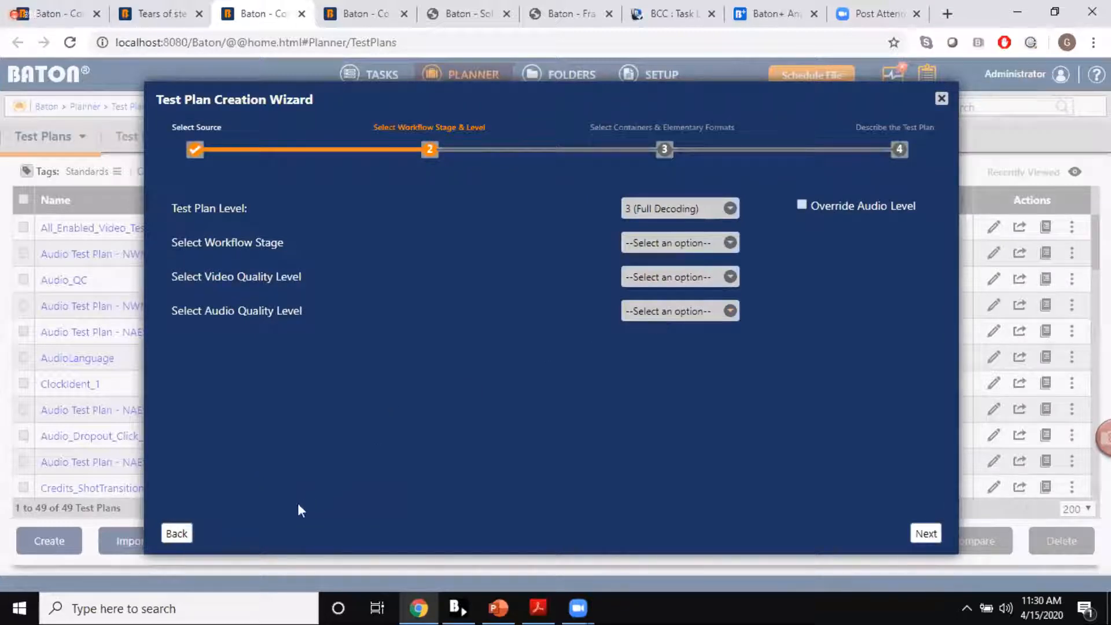
pyautogui.click(173, 531)
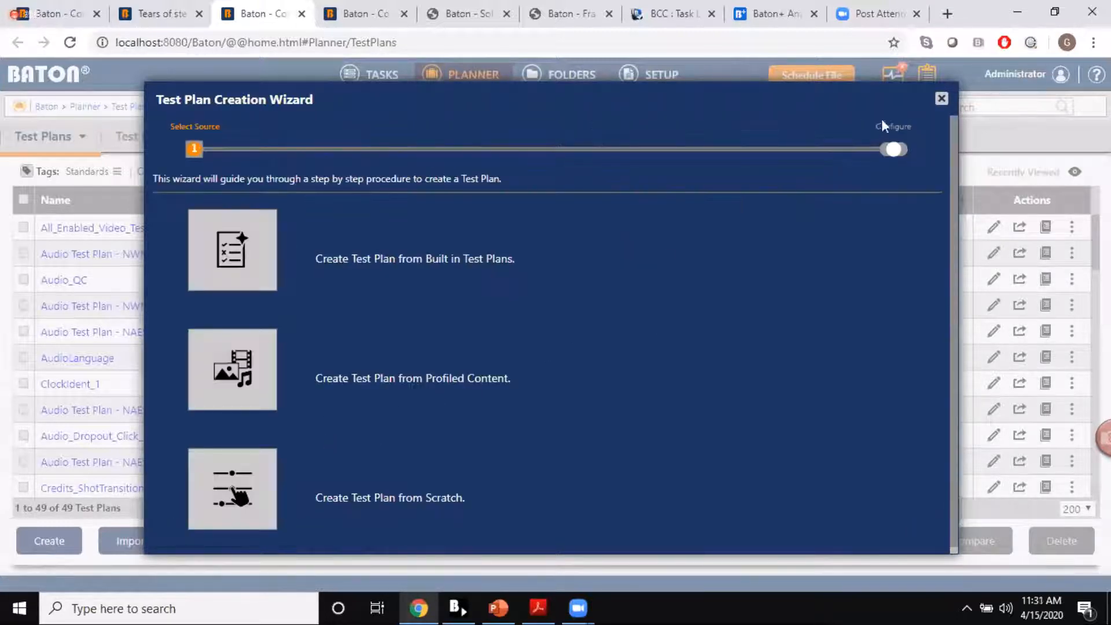
pyautogui.click(941, 98)
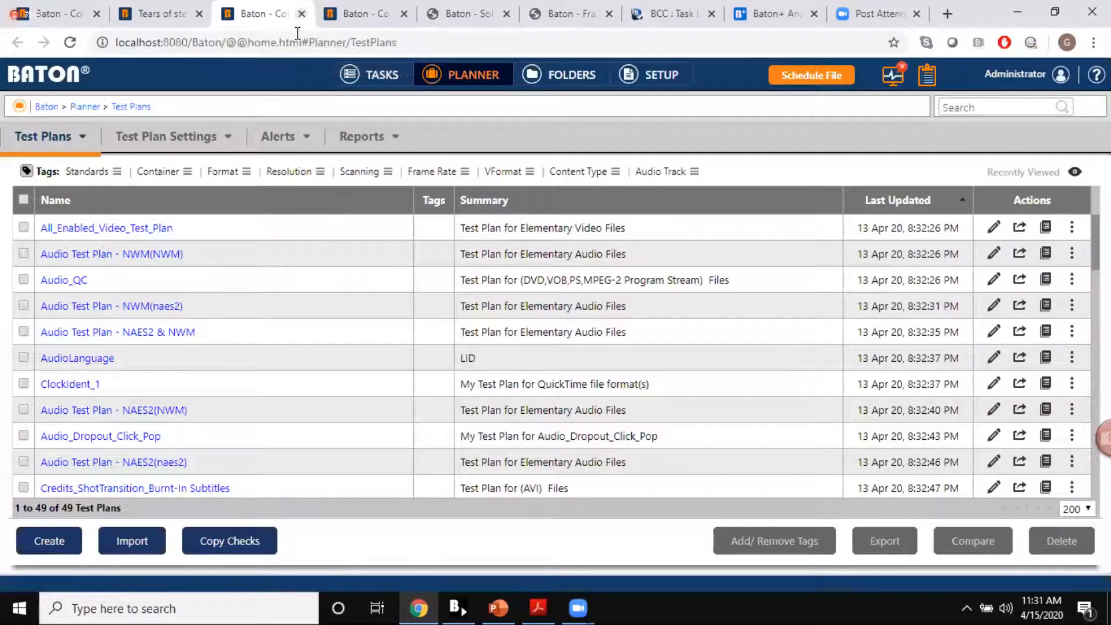
# Step: Switch to the tab with the open Testplan and look through its Container Description and MXF features
pyautogui.hotkey('ctrl', 'Tab')
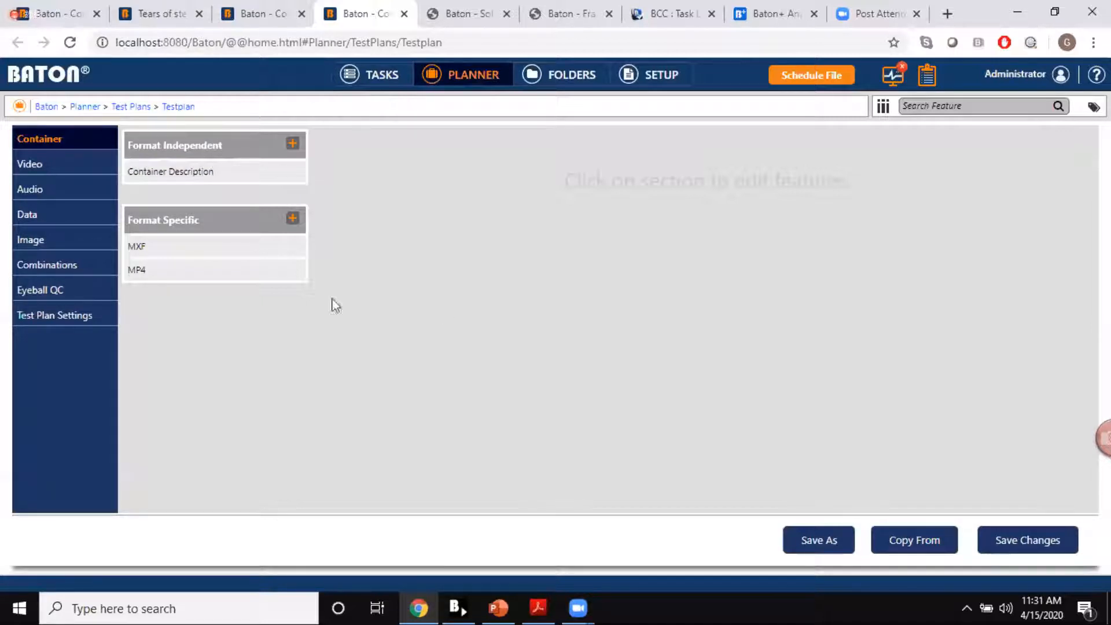
pyautogui.click(169, 172)
pyautogui.scroll(-2, 414, 313)
pyautogui.scroll(-3, 414, 314)
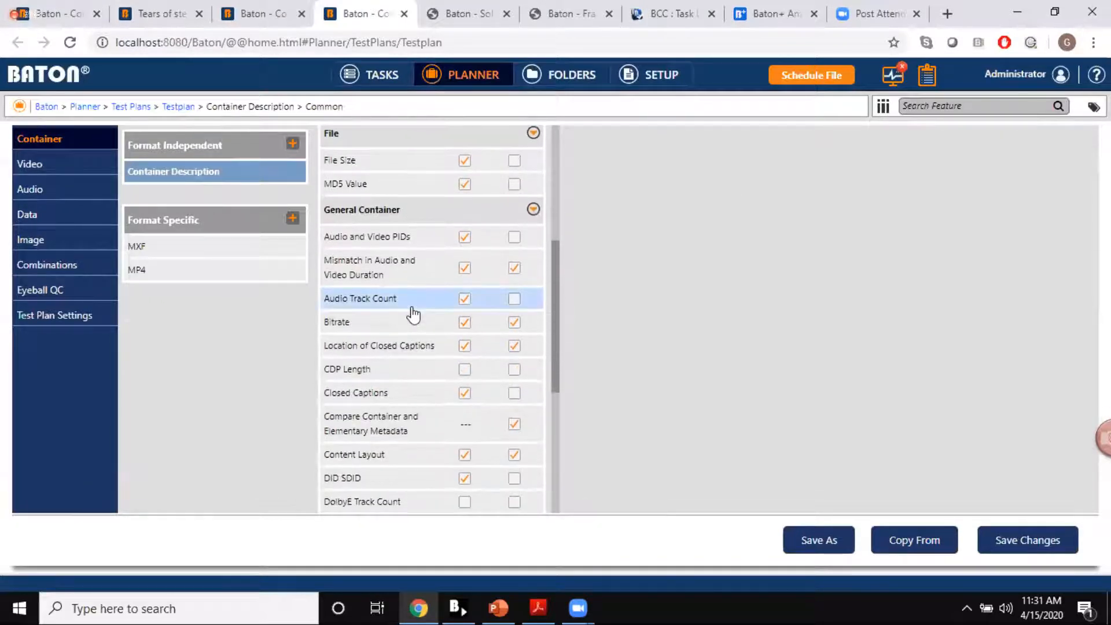
pyautogui.scroll(-2, 355, 389)
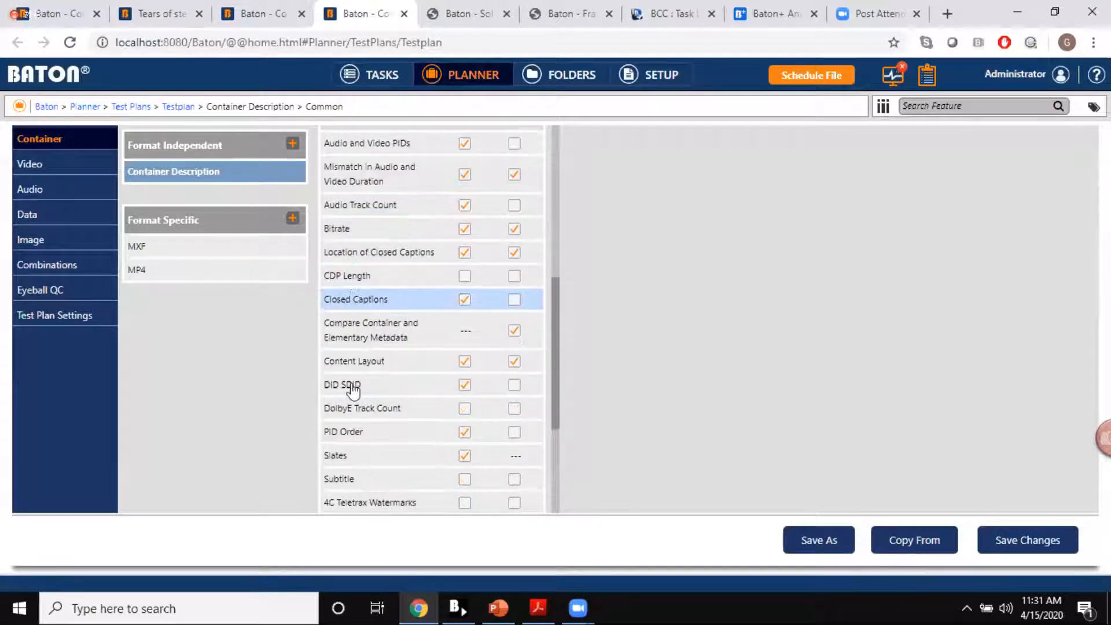
pyautogui.click(206, 252)
pyautogui.scroll(-4, 330, 290)
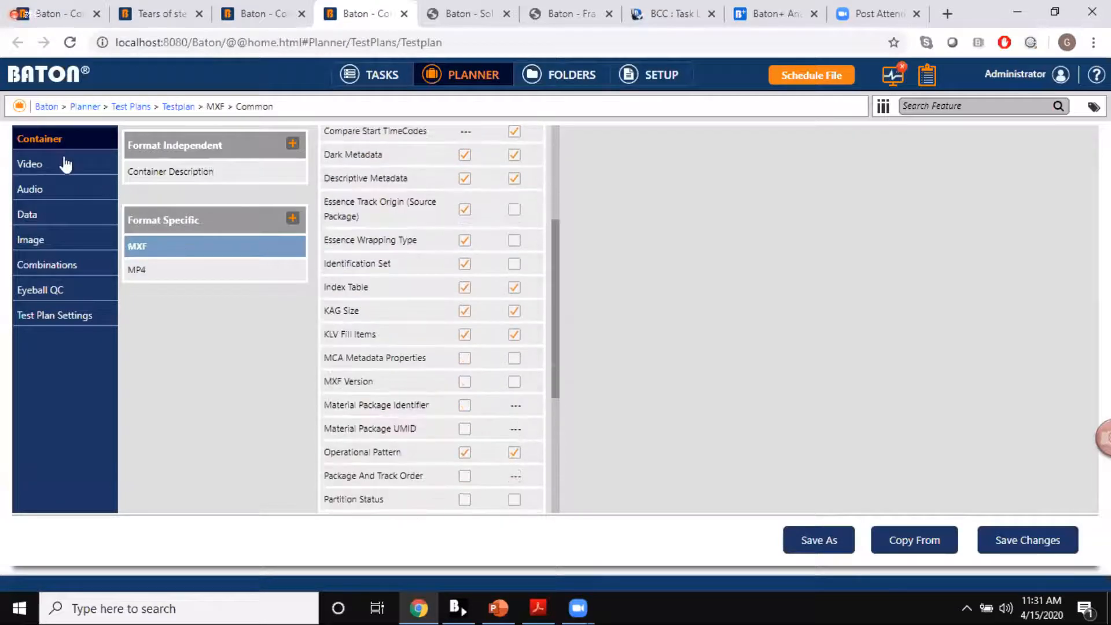
# Step: Look through the test plan's video features, including Video Description and H.264 Video
pyautogui.click(65, 165)
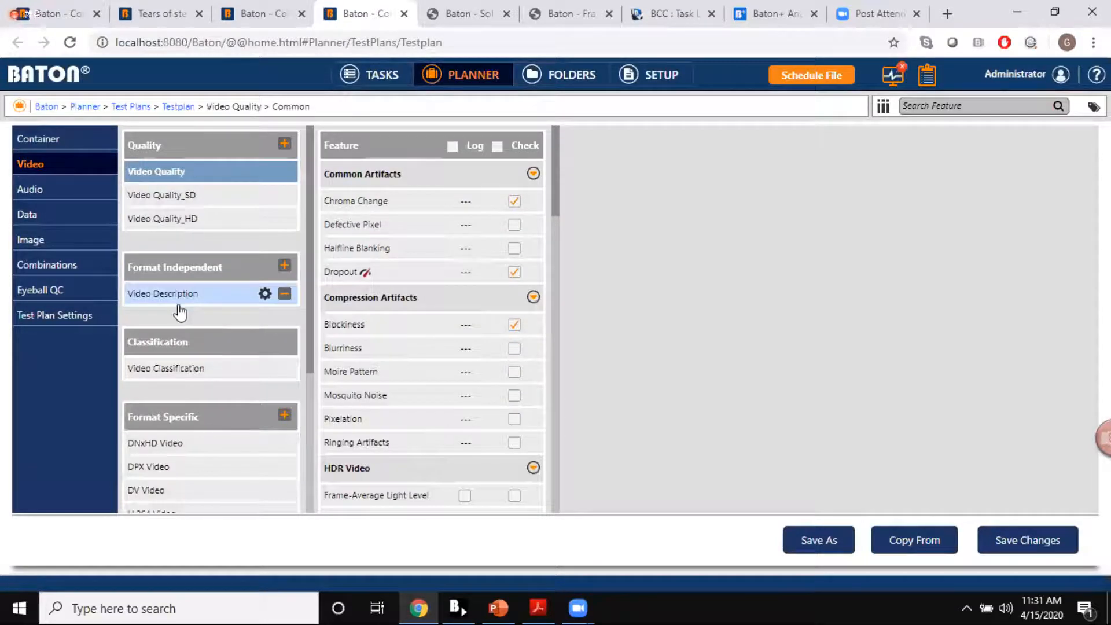
pyautogui.scroll(-1, 181, 313)
pyautogui.click(198, 239)
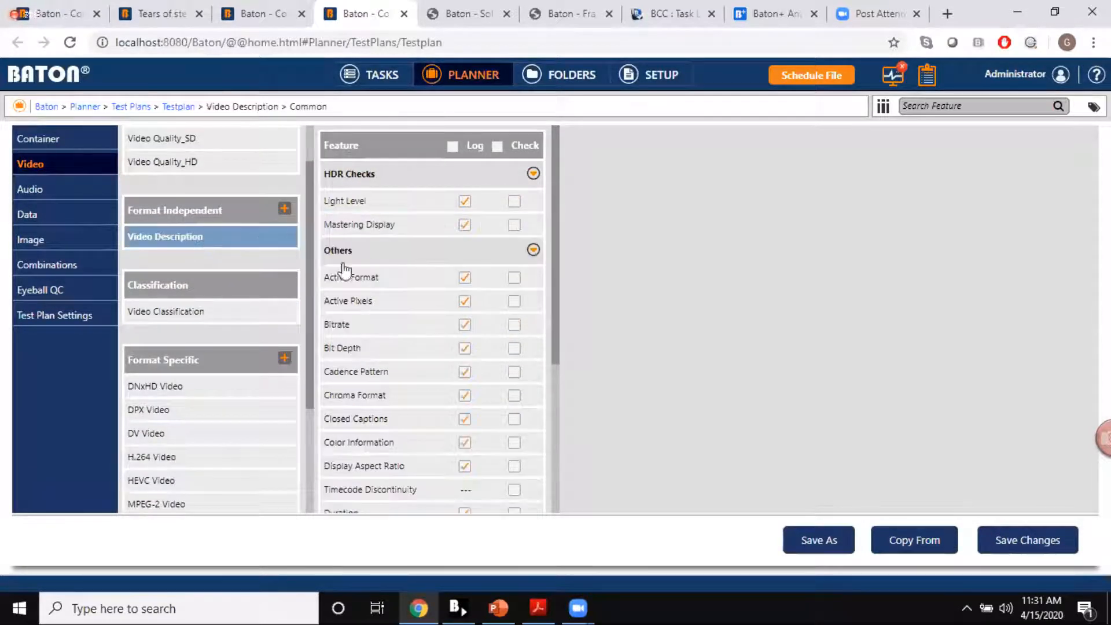
pyautogui.scroll(1, 206, 168)
pyautogui.scroll(-2, 173, 336)
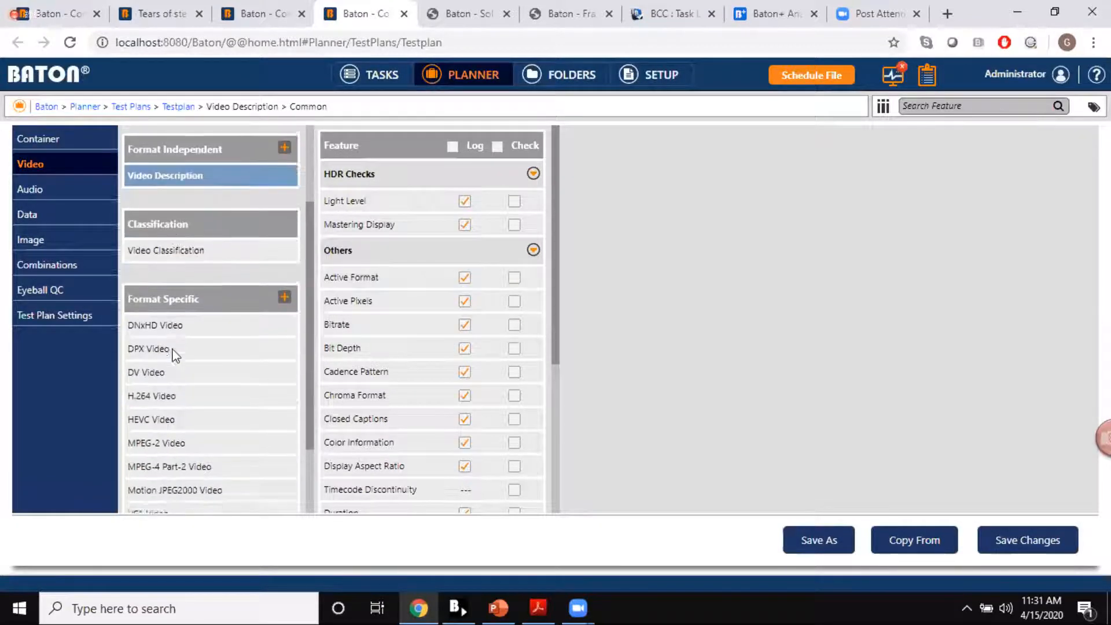
pyautogui.click(171, 395)
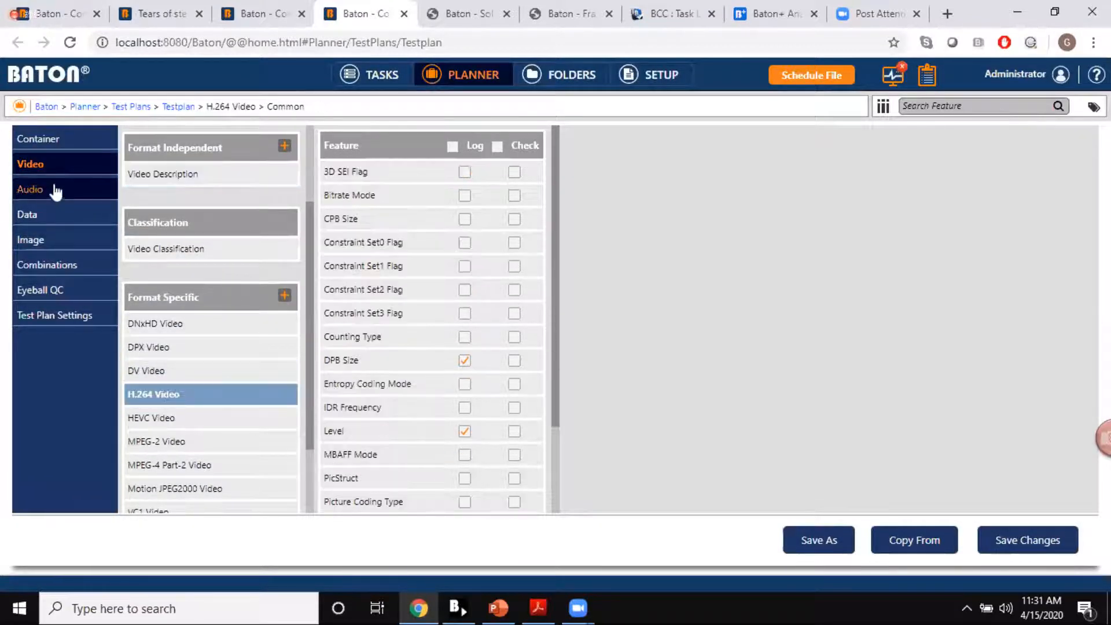
pyautogui.scroll(2, 198, 246)
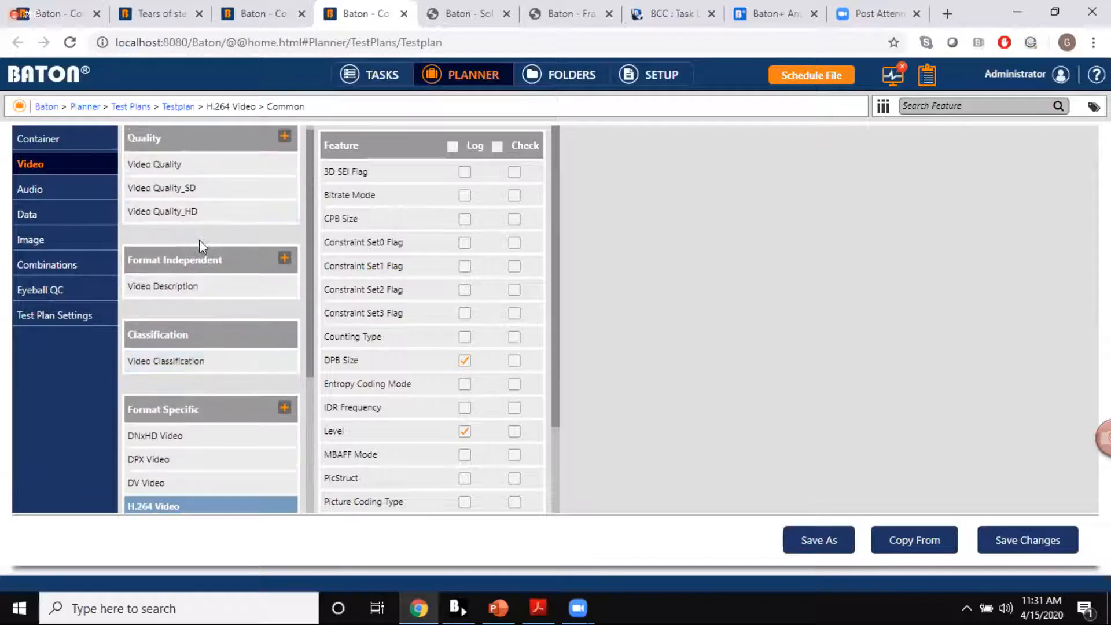
# Step: Inspect the CPL Resource and HDR Metadata check settings in the IMF/CPL group of Container Description
pyautogui.click(54, 140)
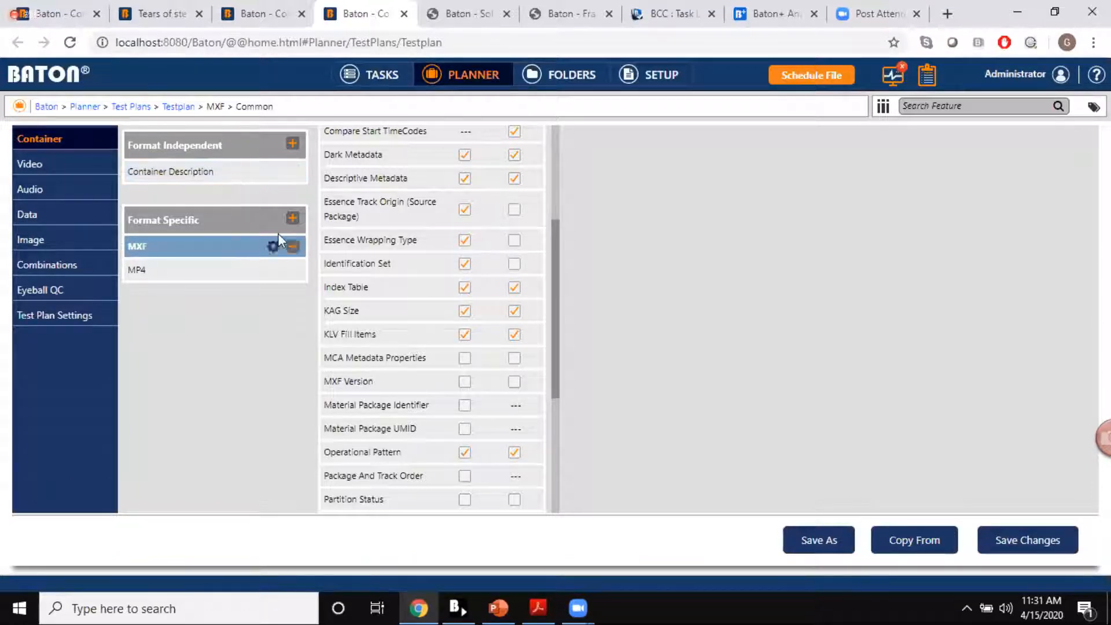
pyautogui.click(214, 172)
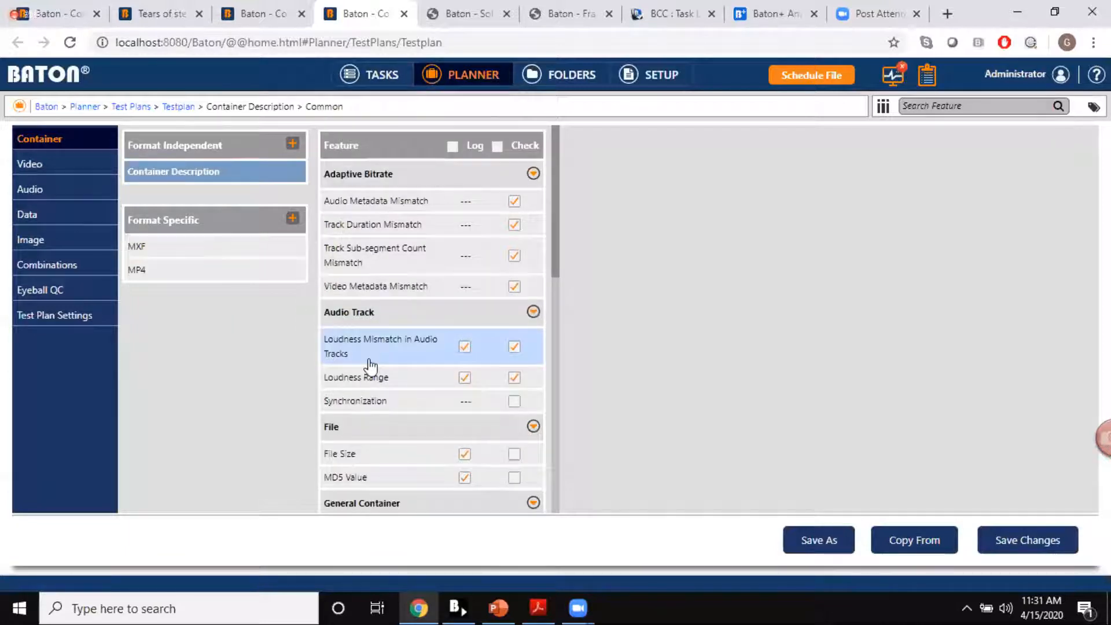
pyautogui.scroll(-10, 371, 366)
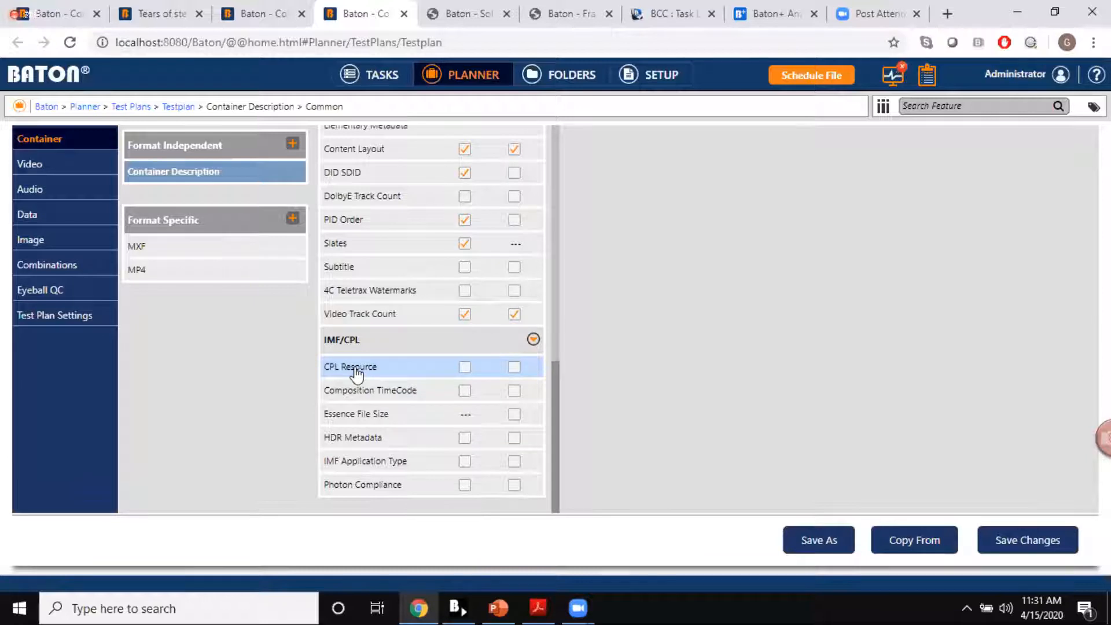
pyautogui.click(357, 374)
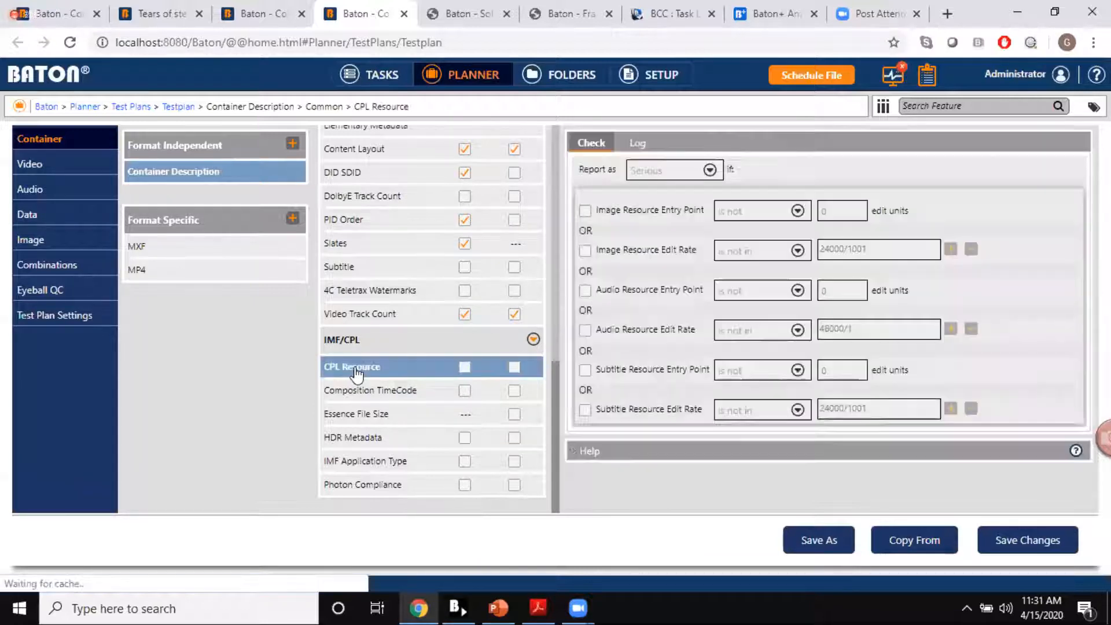
pyautogui.click(366, 440)
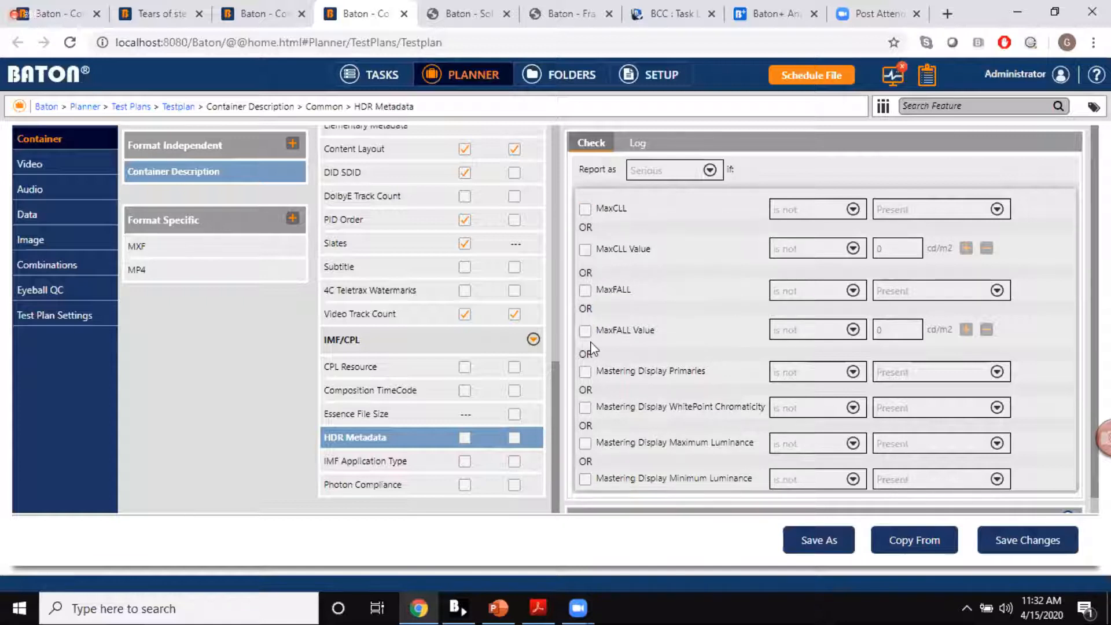
# Step: Inspect the Frame-Average, Frame-Maximum and Light Level check settings in the HDR Video group of Video Quality
pyautogui.click(77, 166)
pyautogui.click(172, 174)
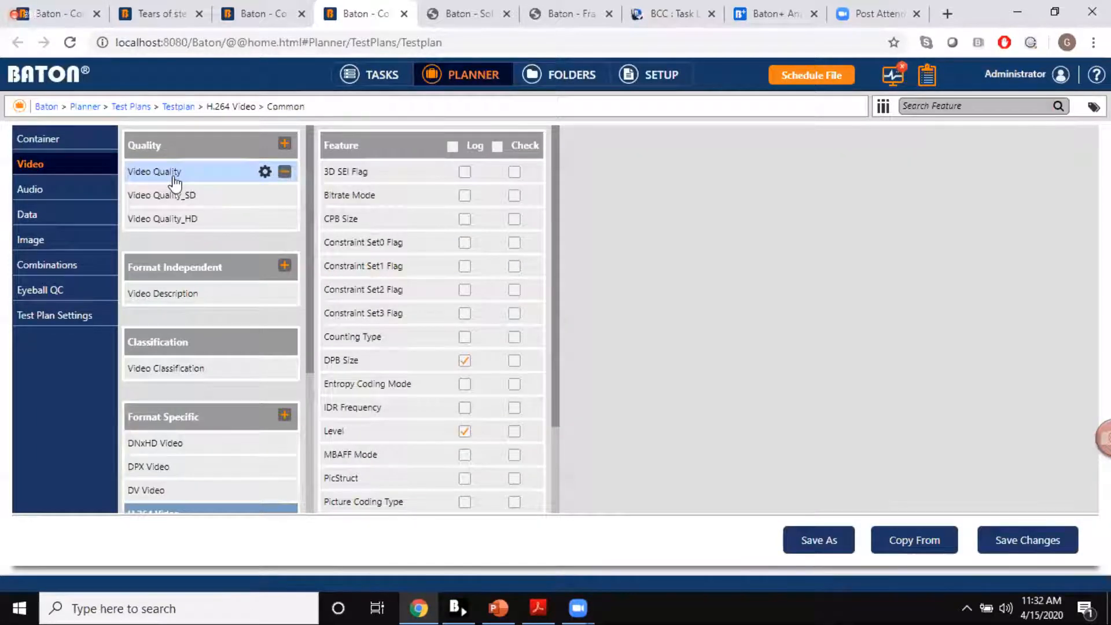
pyautogui.scroll(-3, 383, 247)
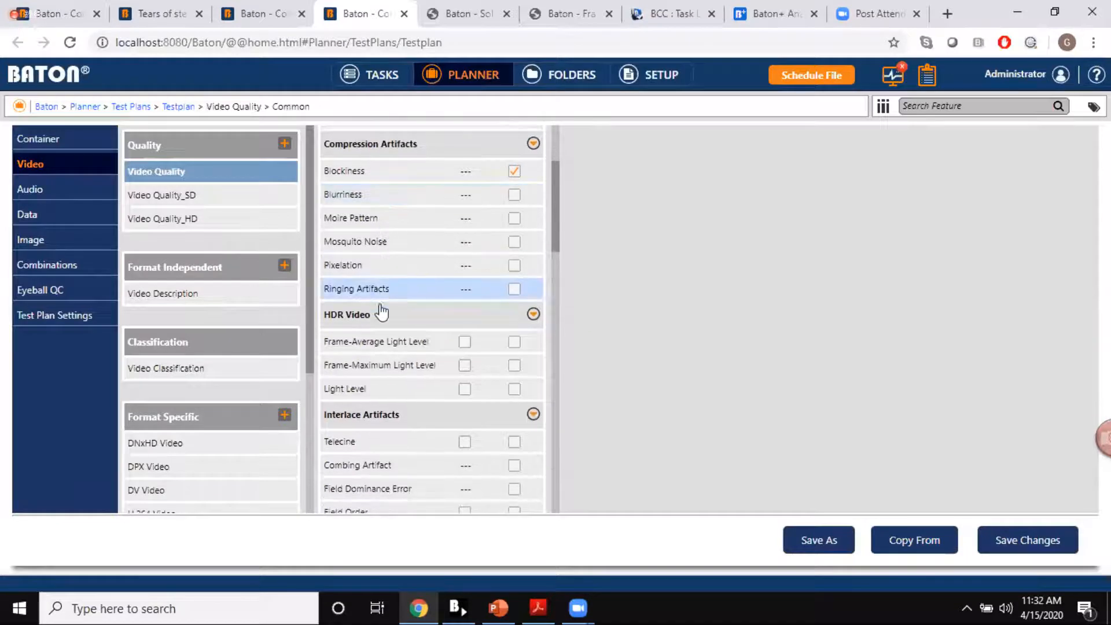
pyautogui.click(375, 346)
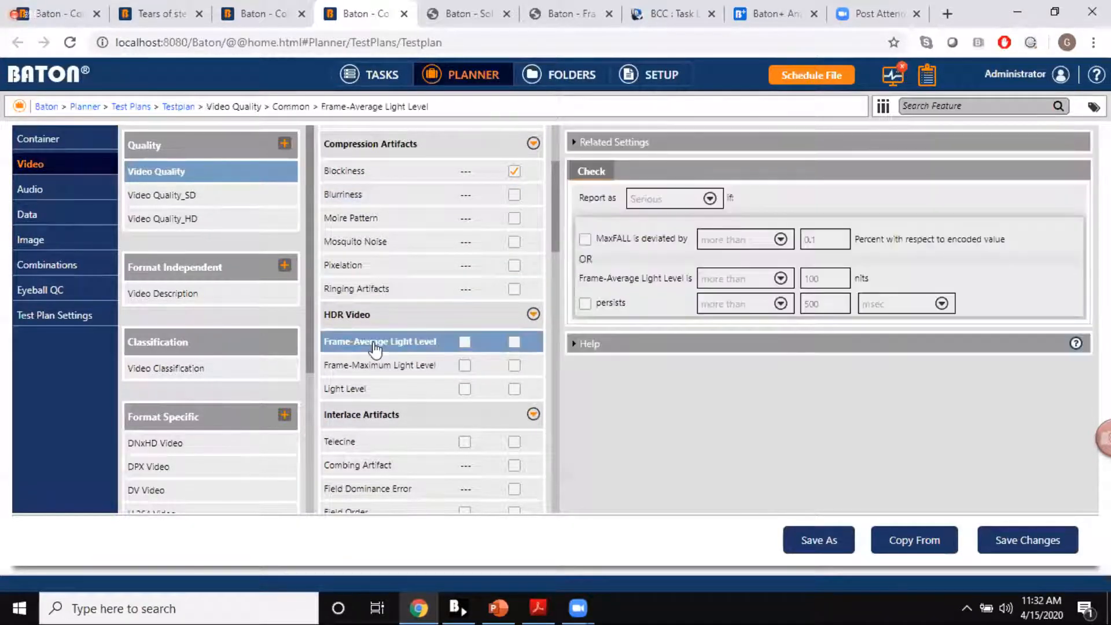
pyautogui.click(425, 366)
pyautogui.click(399, 397)
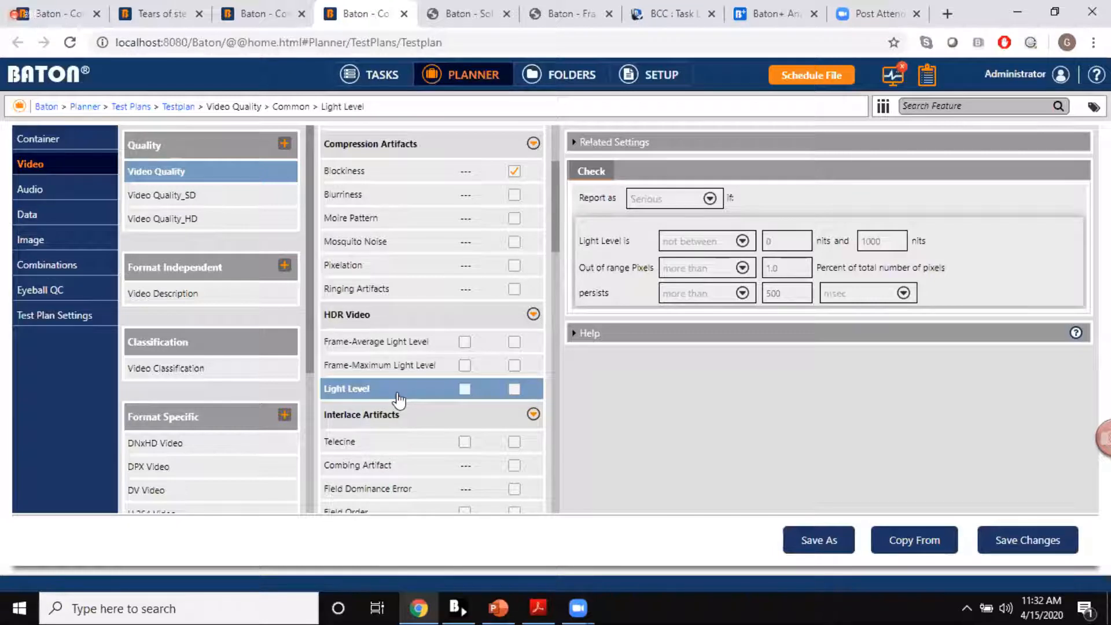
# Step: Inspect the log and check settings of the Light Level feature under Video Description's HDR Checks
pyautogui.click(234, 295)
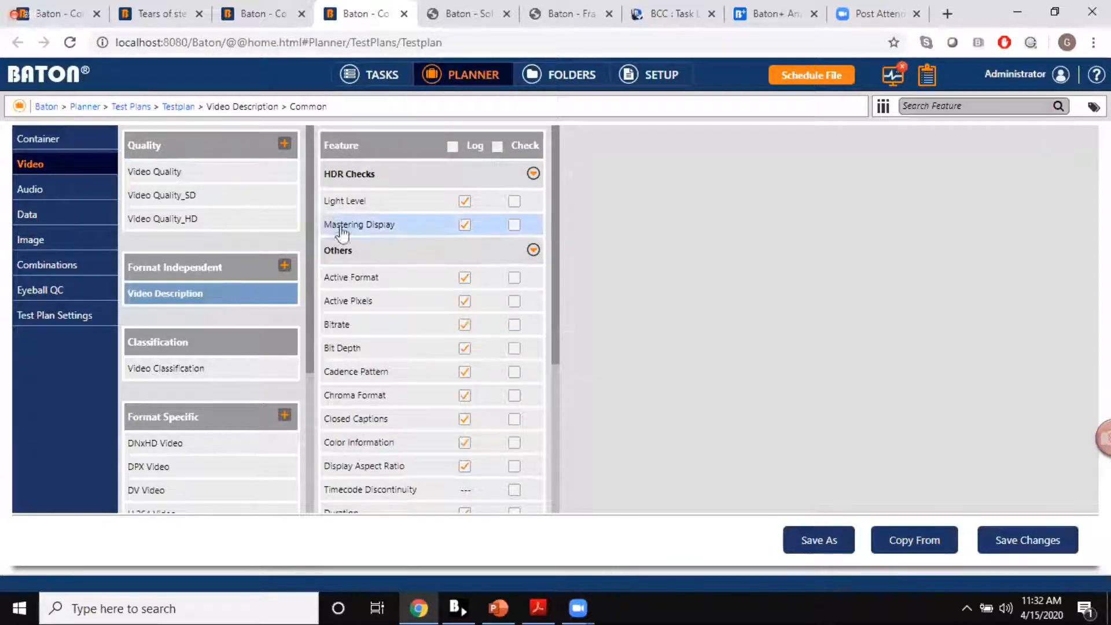
pyautogui.click(380, 207)
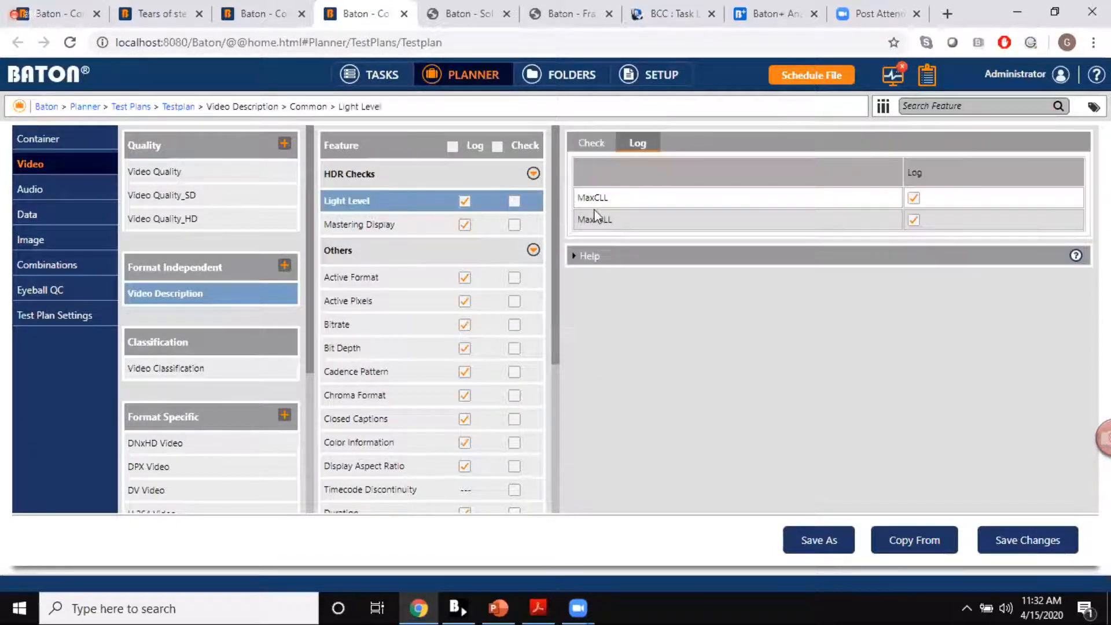
pyautogui.click(588, 142)
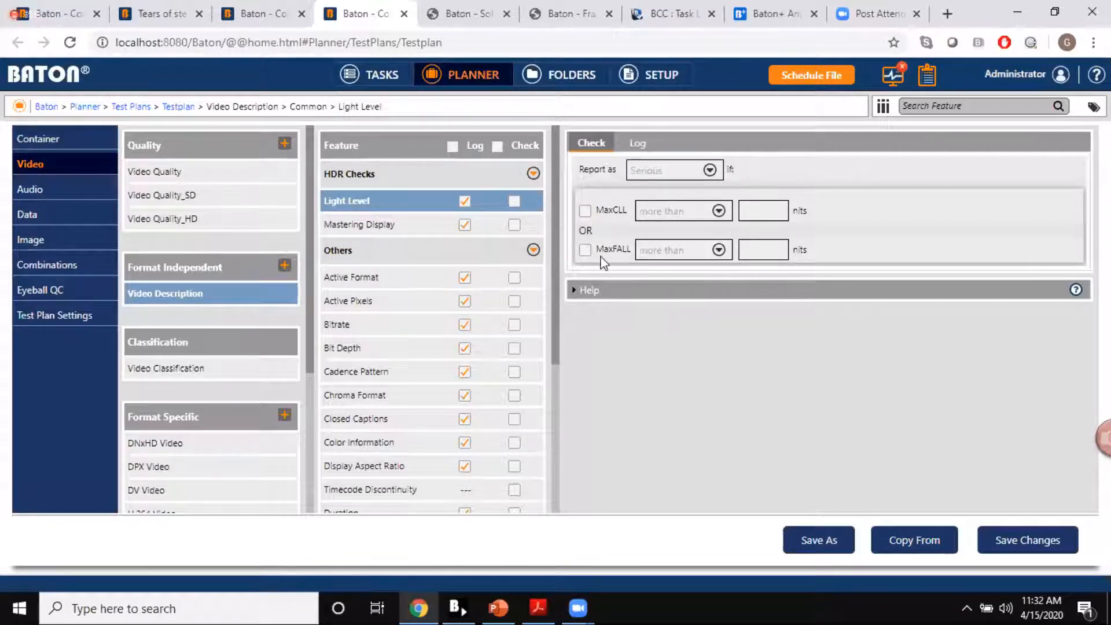
# Step: Enable the Mastering Display checks for primaries, maximum luminance and minimum luminance under Video Description
pyautogui.click(363, 230)
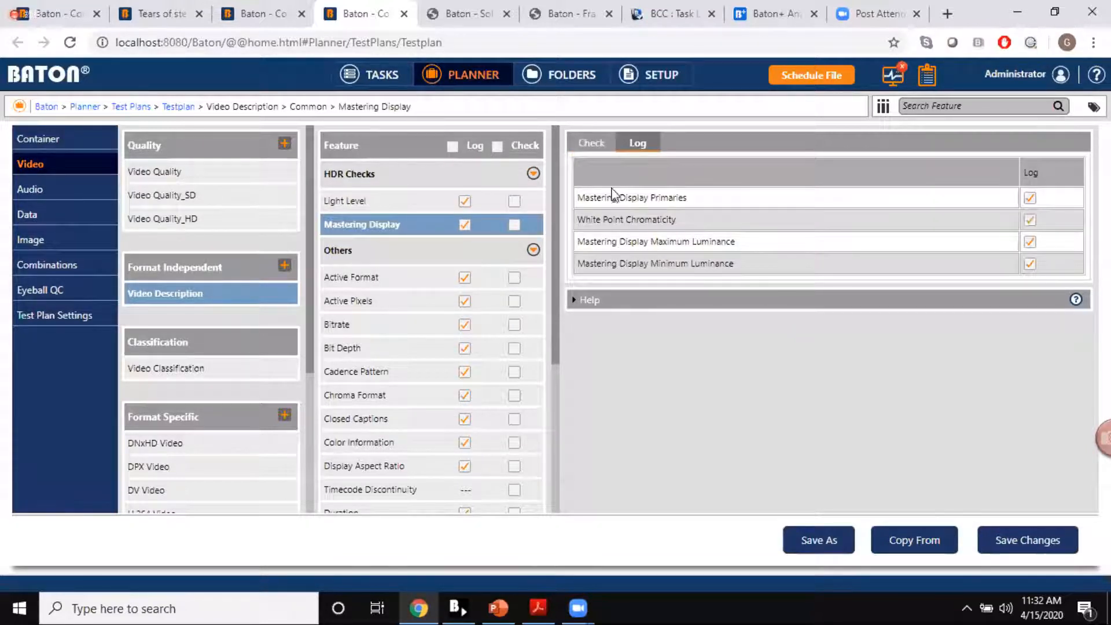
pyautogui.click(592, 144)
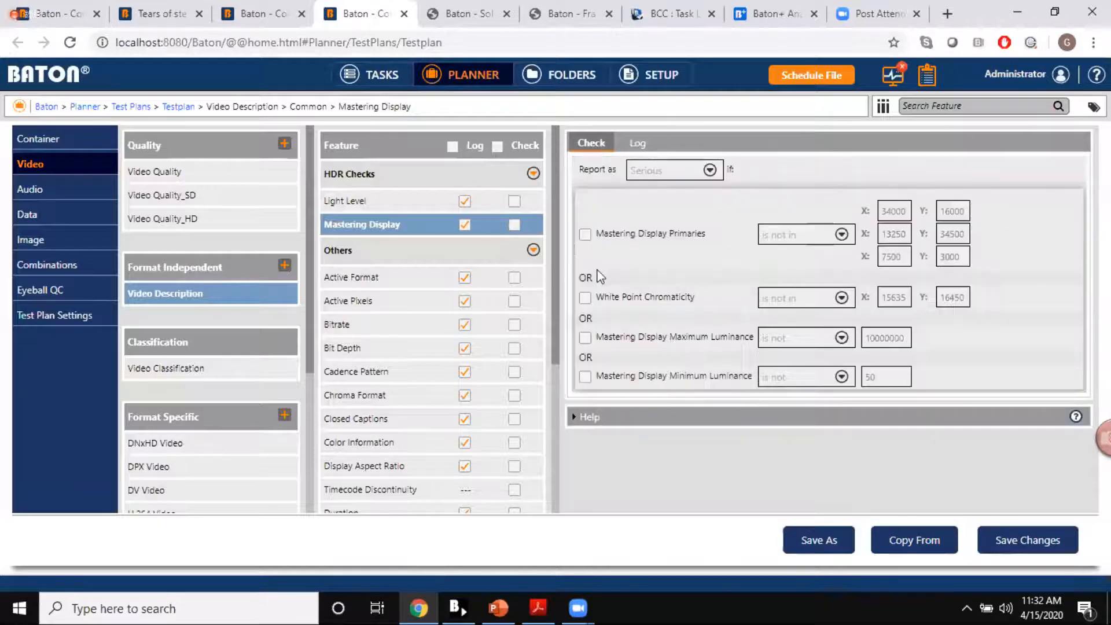
pyautogui.click(584, 236)
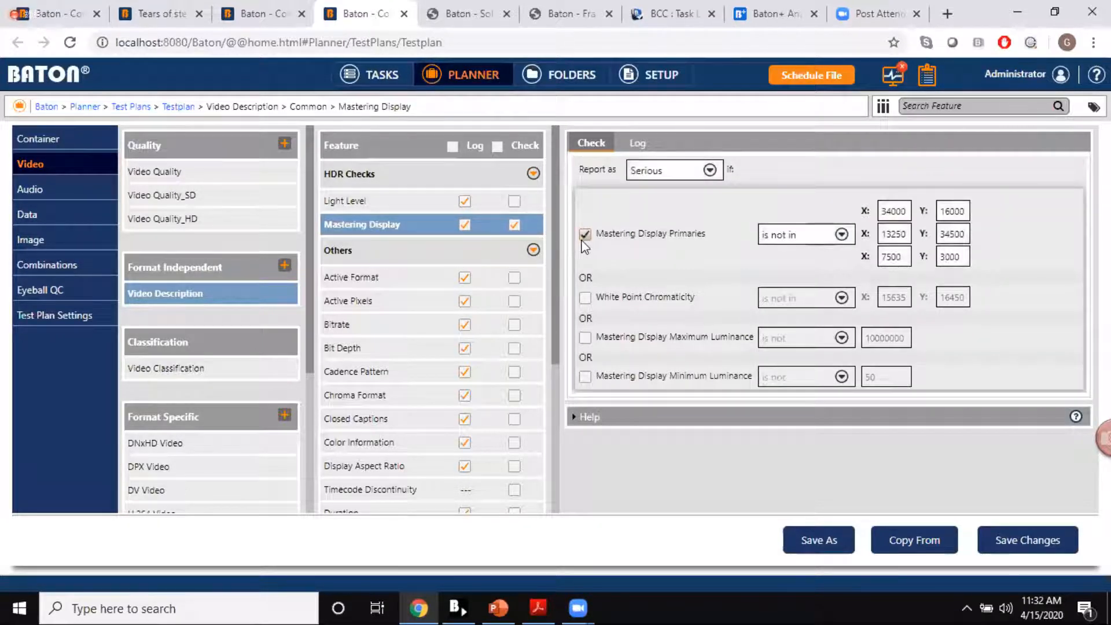
pyautogui.click(585, 338)
pyautogui.click(585, 377)
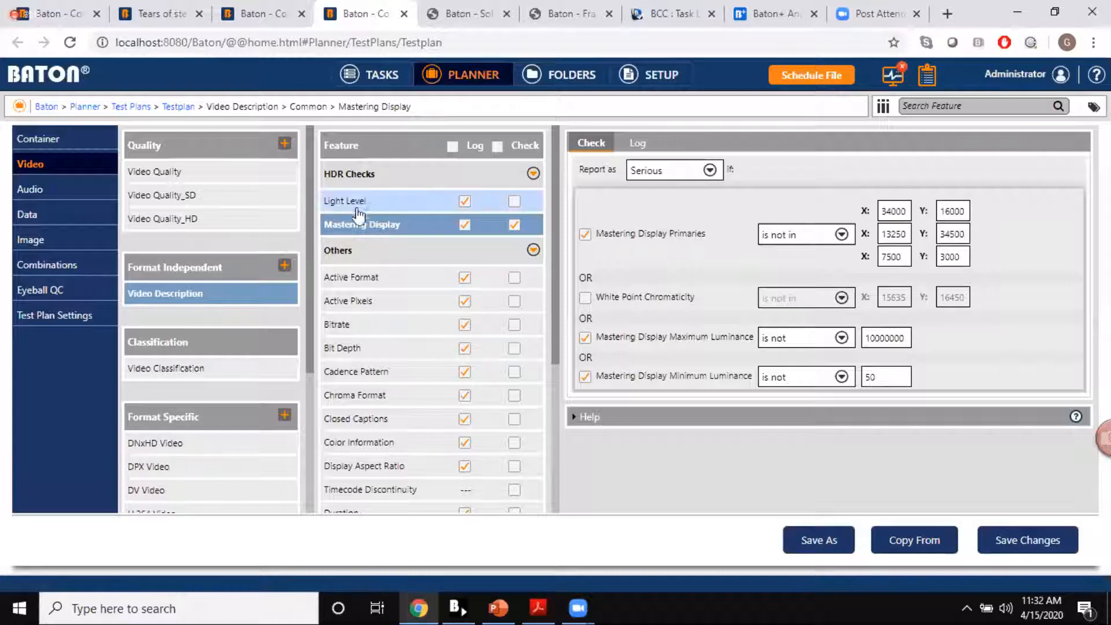
# Step: Return to Video Quality and compare the MaxFALL and MaxCLL deviation checks of the frame-average and frame-maximum light levels
pyautogui.click(222, 180)
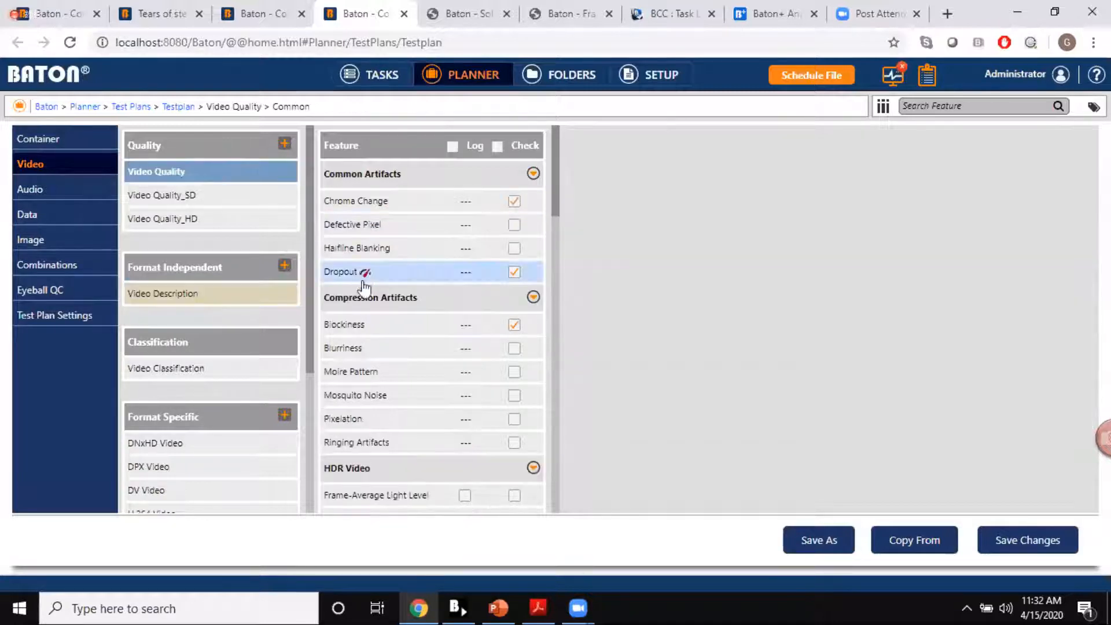
pyautogui.scroll(-3, 371, 339)
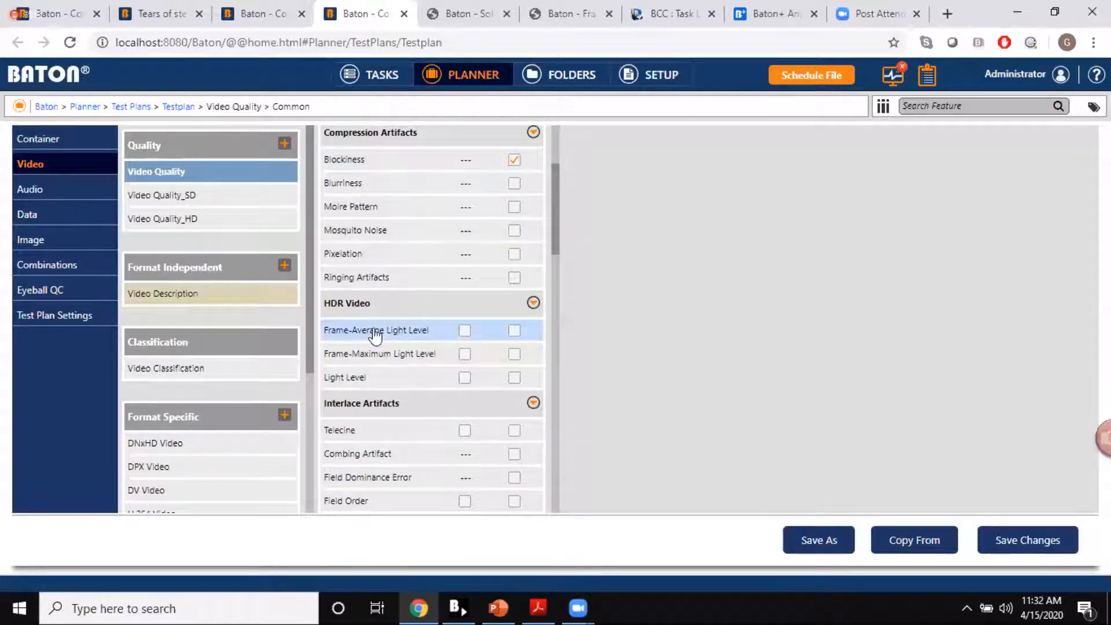
pyautogui.click(373, 331)
pyautogui.click(379, 355)
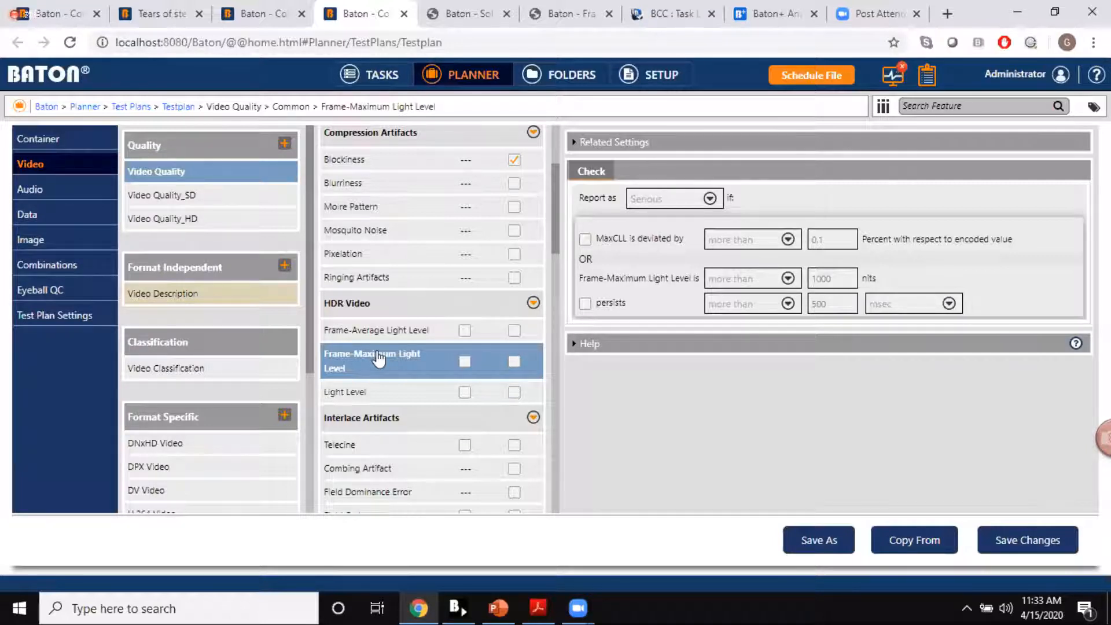
pyautogui.click(404, 331)
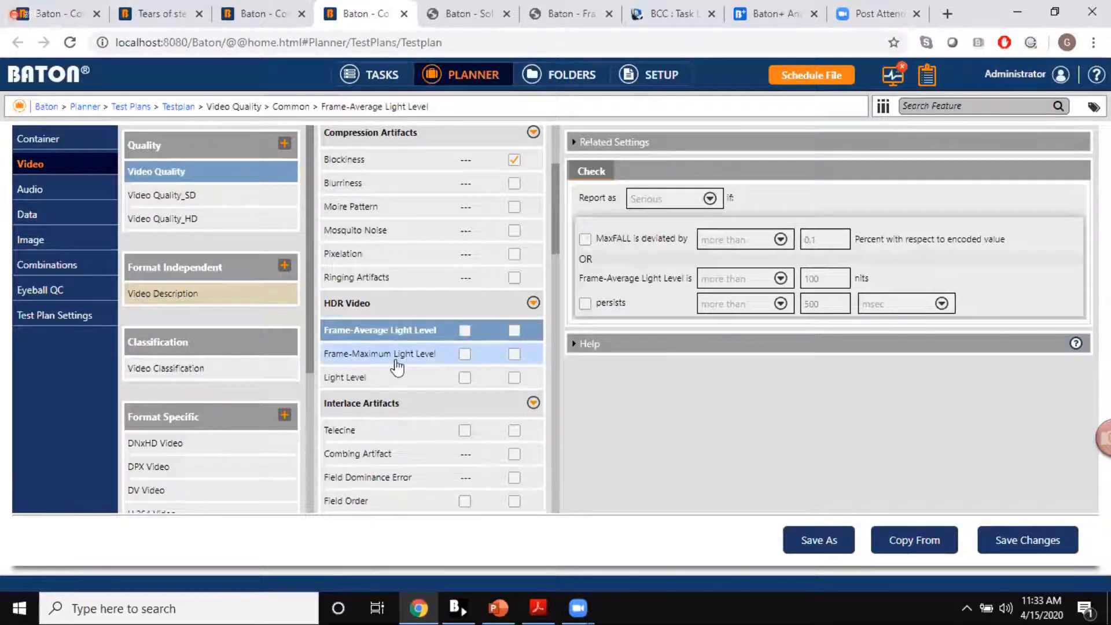
pyautogui.click(395, 358)
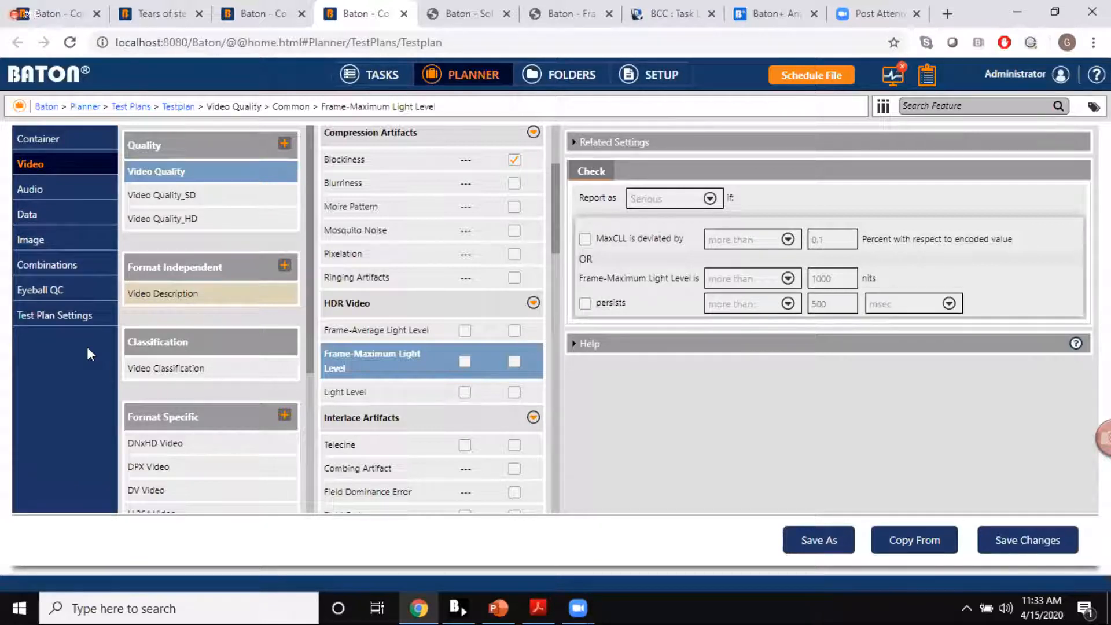
# Step: Review the Video settings in Test Plan Settings, including Fine Video Quality Analysis for 4K Video, and collapse the MXF and Video sections
pyautogui.click(71, 312)
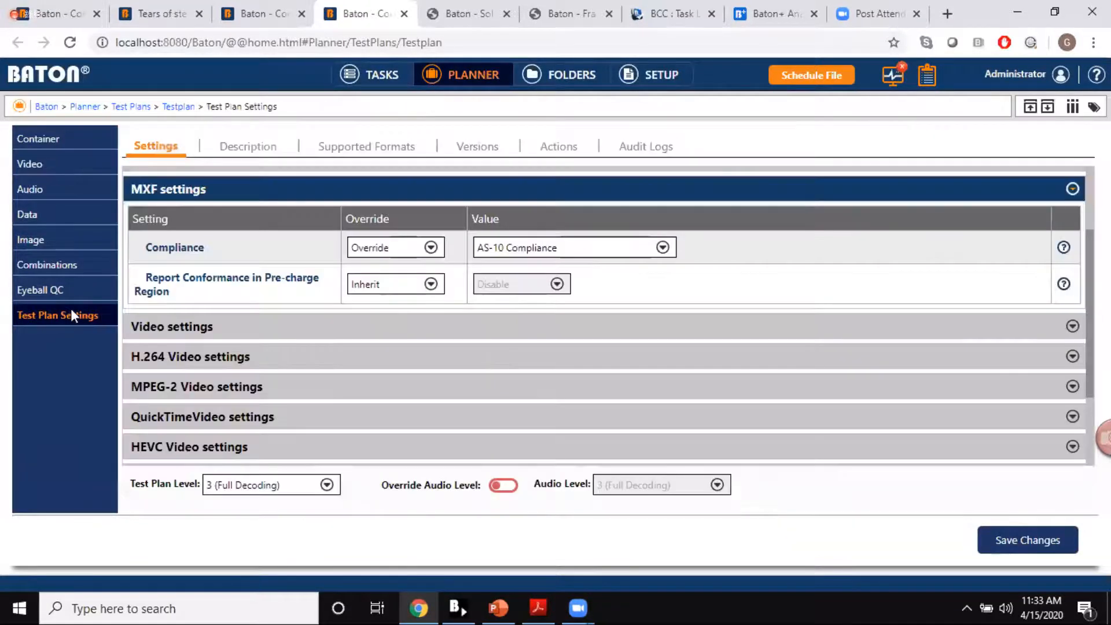
pyautogui.click(220, 196)
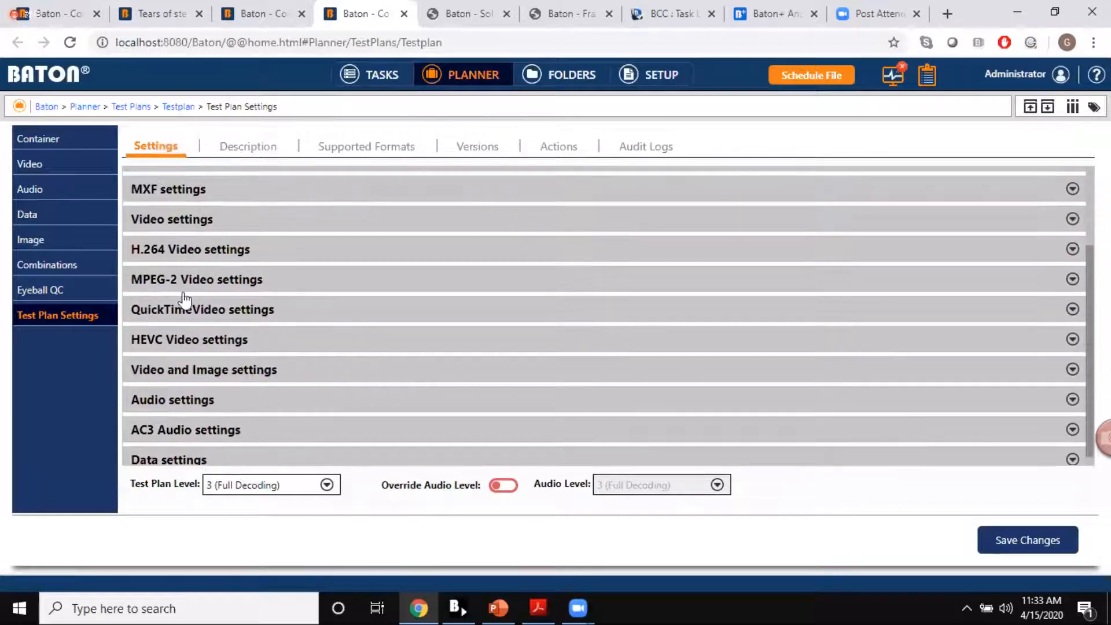
pyautogui.click(226, 229)
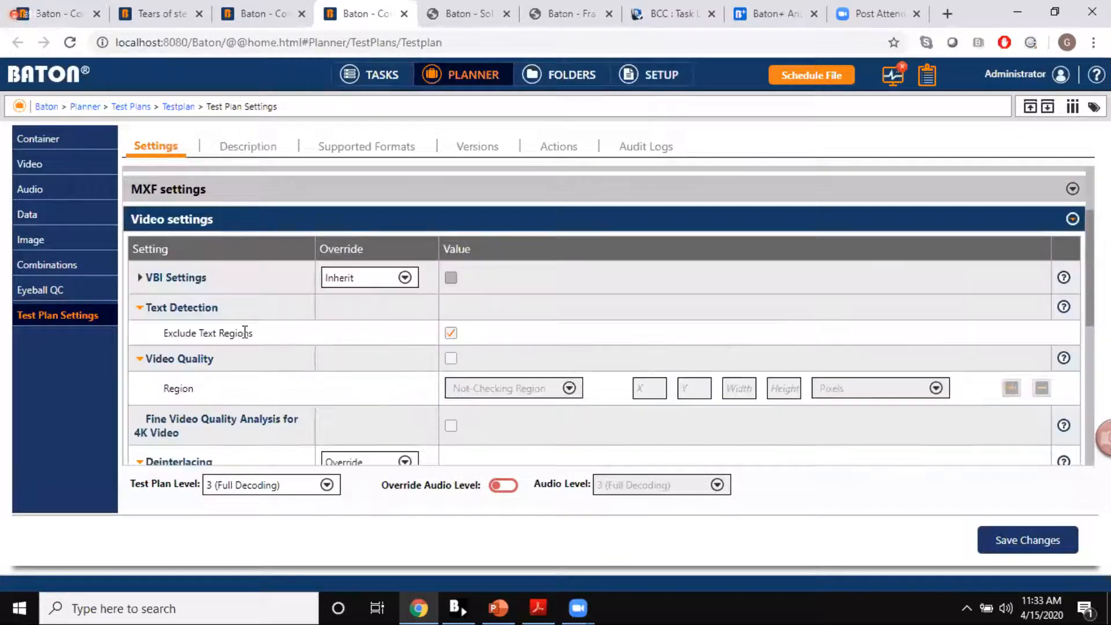
pyautogui.scroll(-1, 243, 330)
pyautogui.moveTo(145, 365); pyautogui.dragTo(174, 380)
pyautogui.click(194, 386)
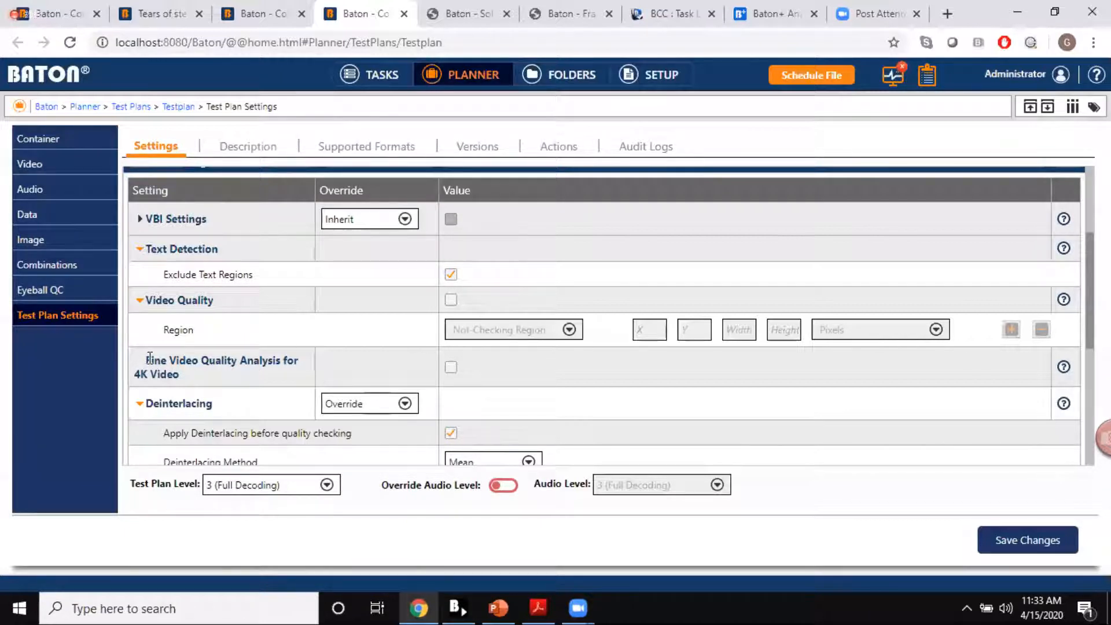
pyautogui.moveTo(149, 362); pyautogui.dragTo(174, 369)
pyautogui.click(191, 385)
pyautogui.scroll(1, 205, 222)
pyautogui.click(208, 223)
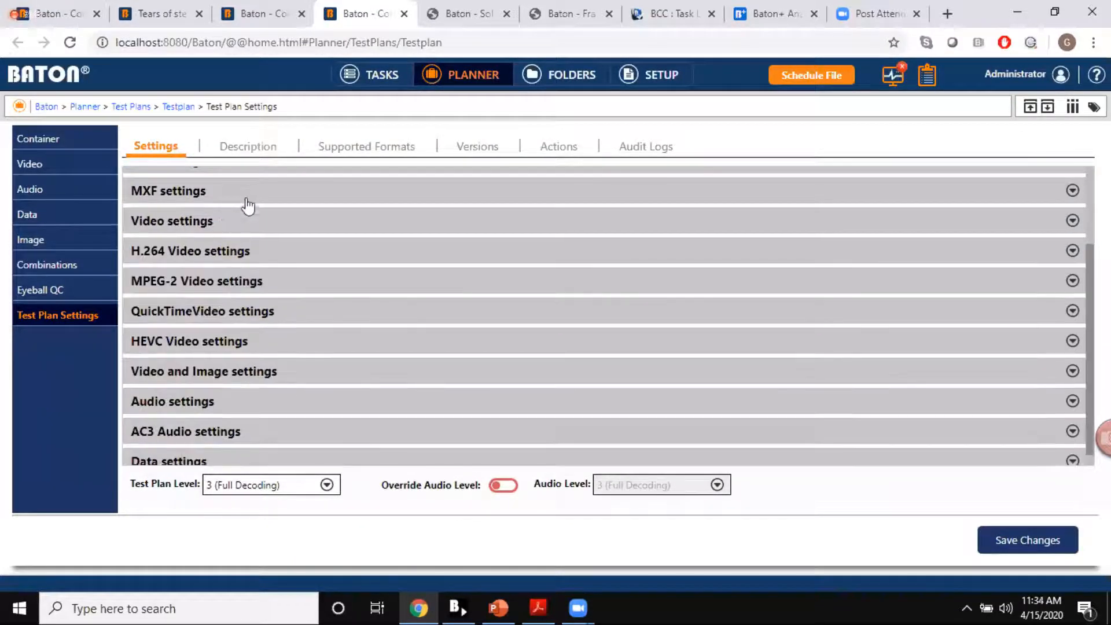
# Step: Expand the MXF settings and view the compliance standards available for the Compliance override
pyautogui.click(249, 199)
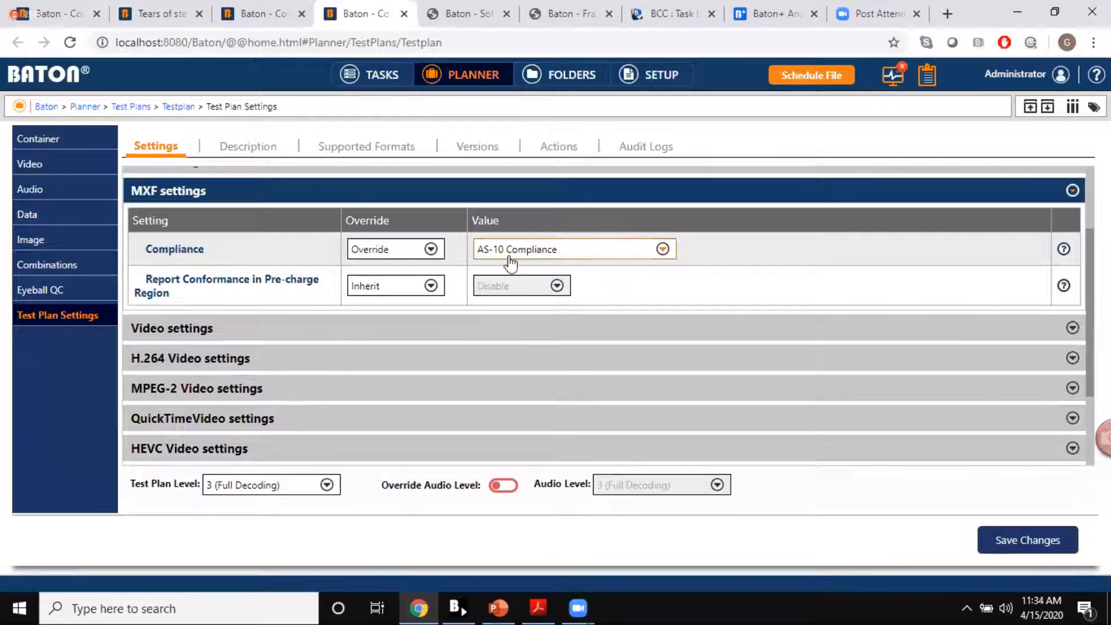
pyautogui.click(510, 261)
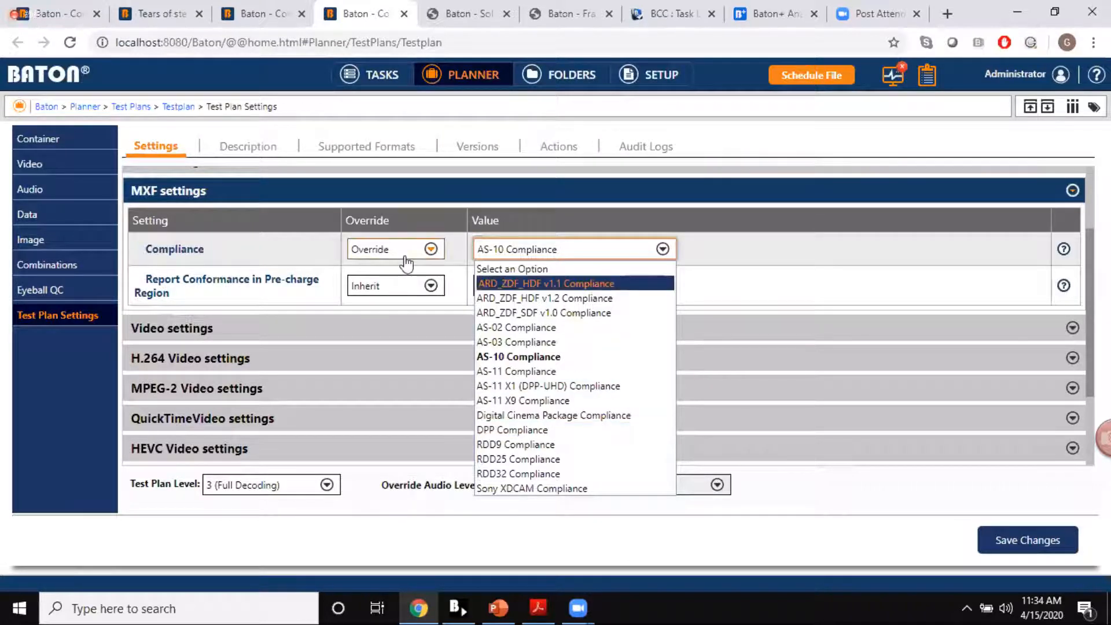
# Step: Browse the Video Quality features, from common and compression artifacts down to the Video Display checks
pyautogui.click(39, 169)
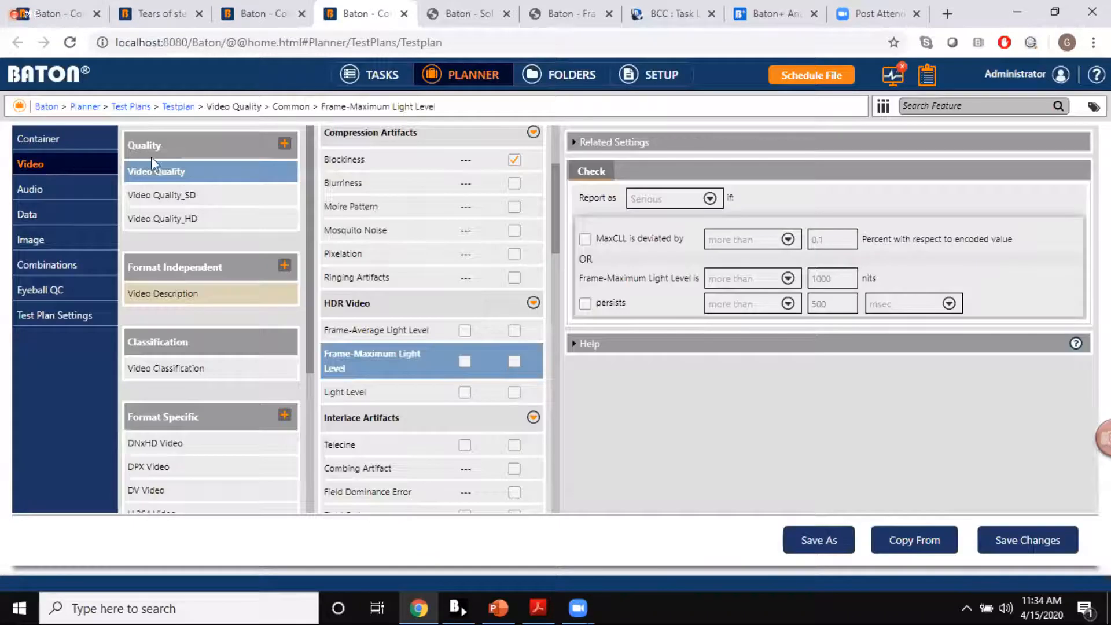
pyautogui.click(182, 177)
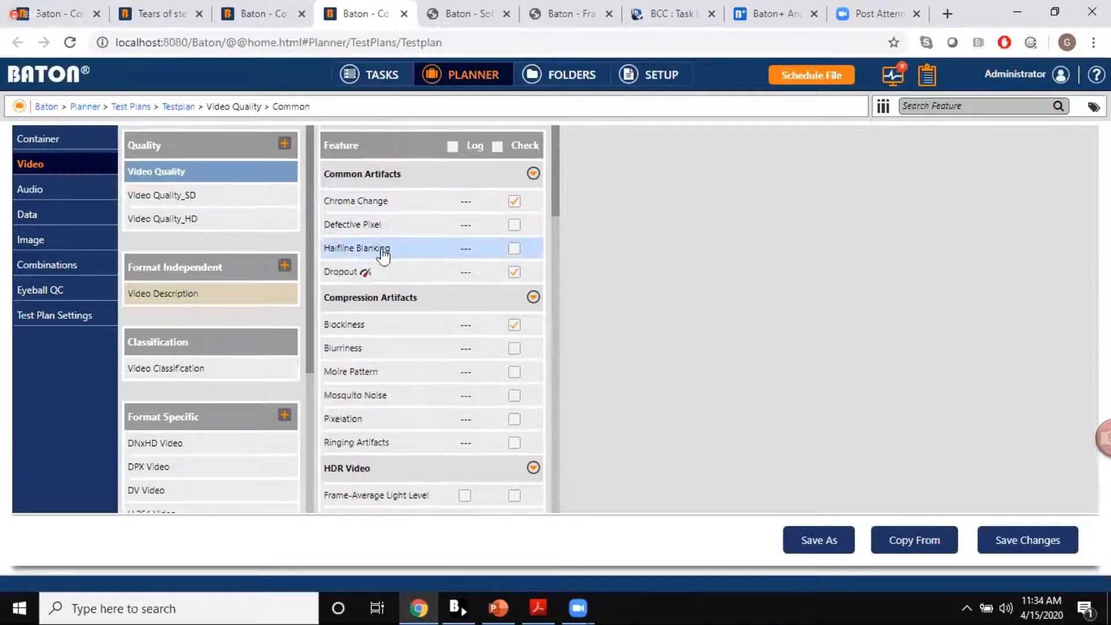
pyautogui.scroll(-5, 387, 279)
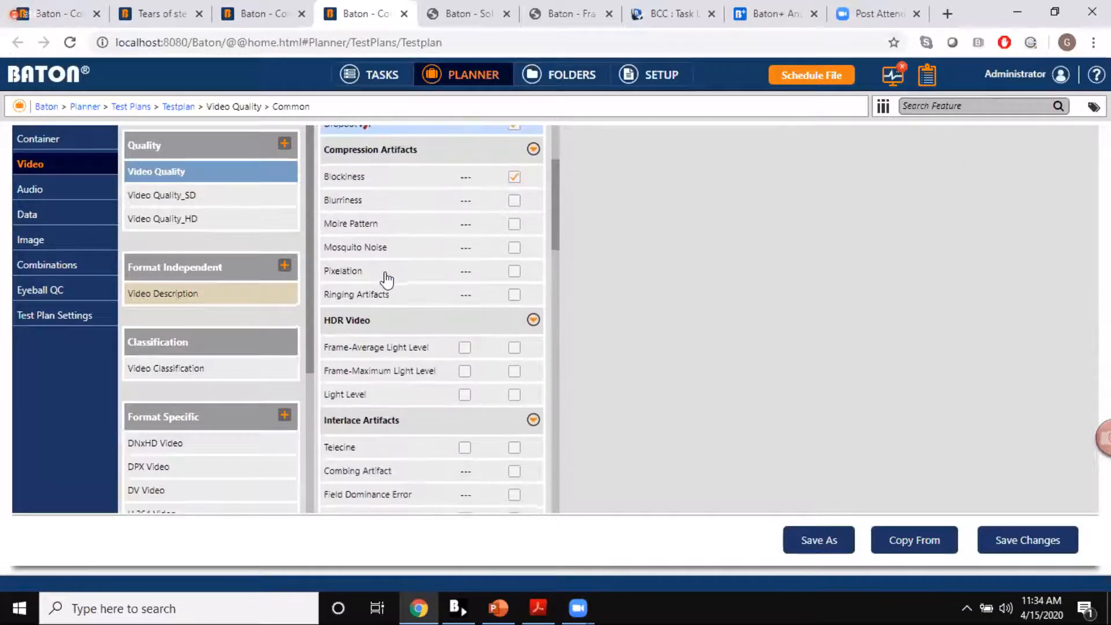
pyautogui.scroll(-6, 388, 281)
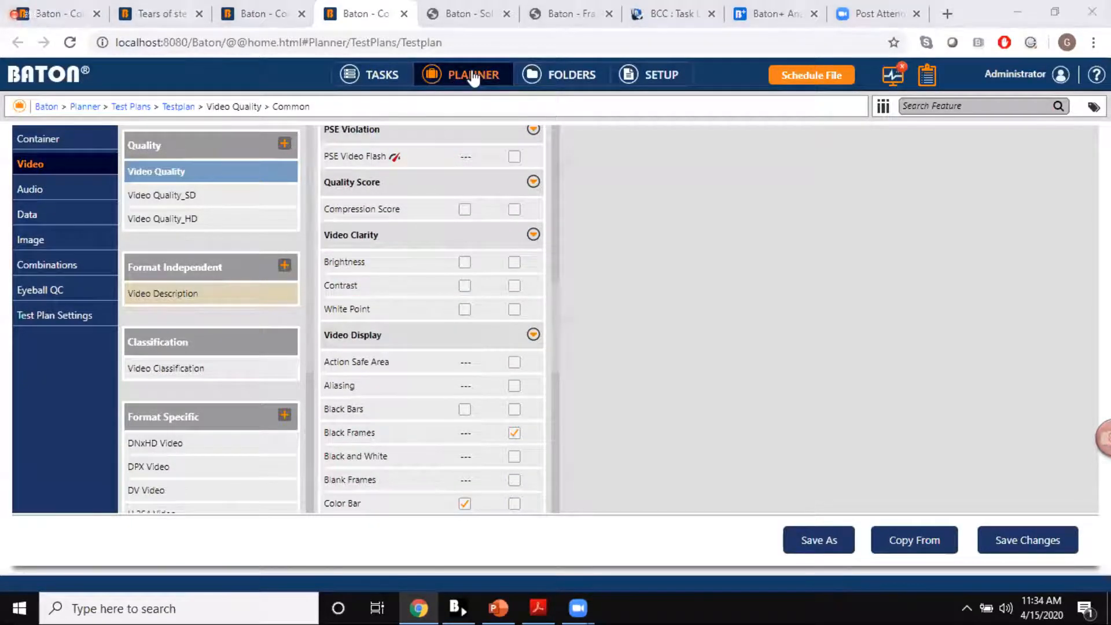
# Step: View the Solarization help example and play part of the Frame Loss Jerk sample video, then pause it
pyautogui.hotkey('ctrl', 'Tab')
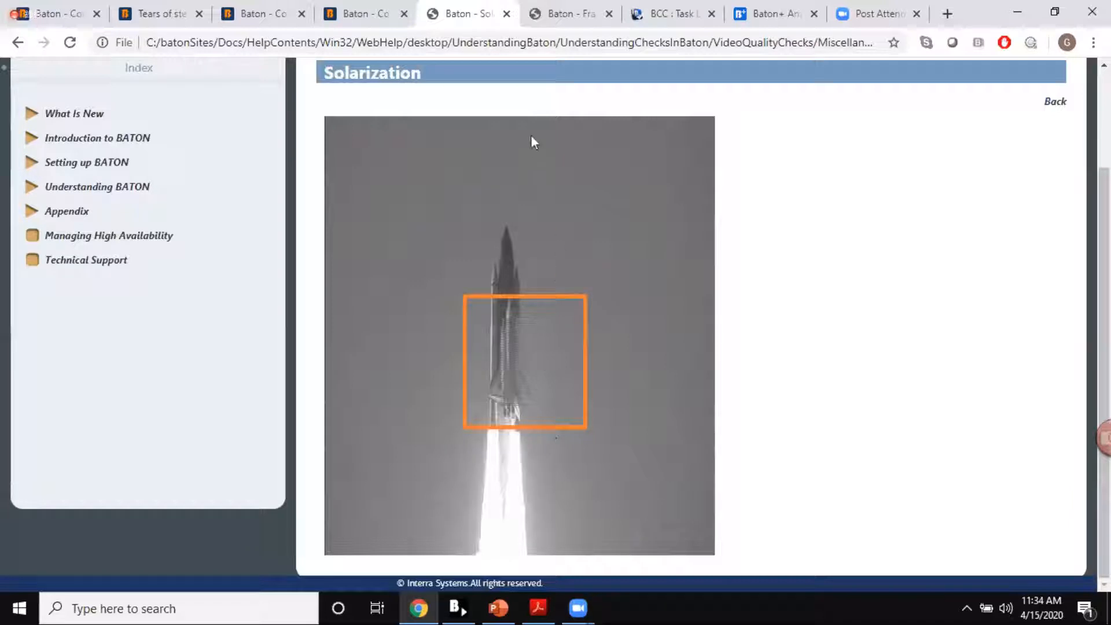
pyautogui.click(538, 14)
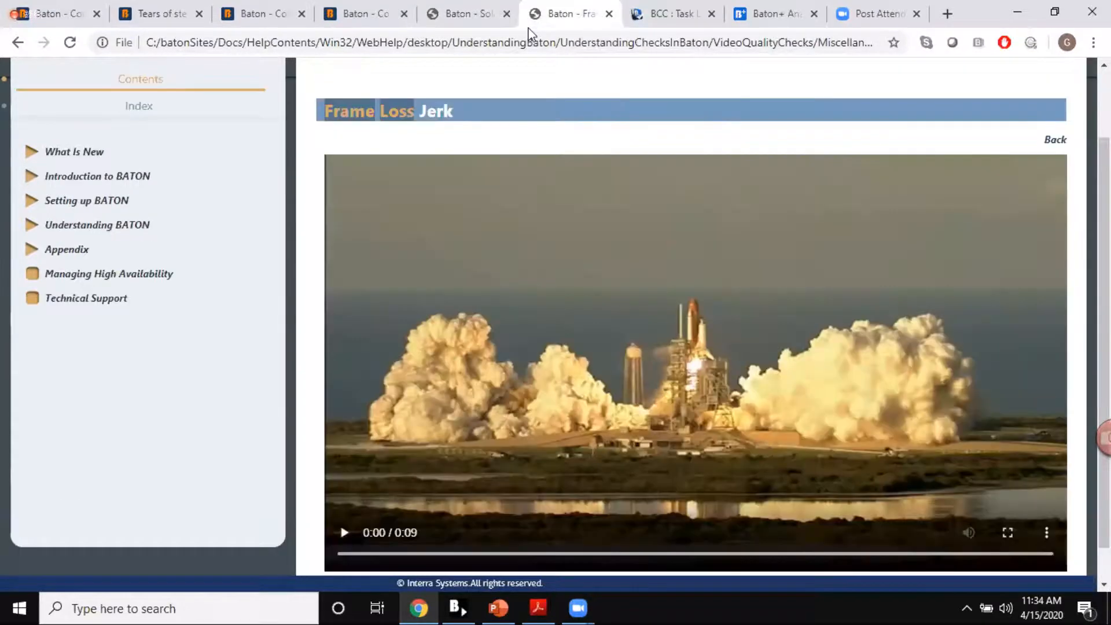
pyautogui.scroll(-1, 454, 296)
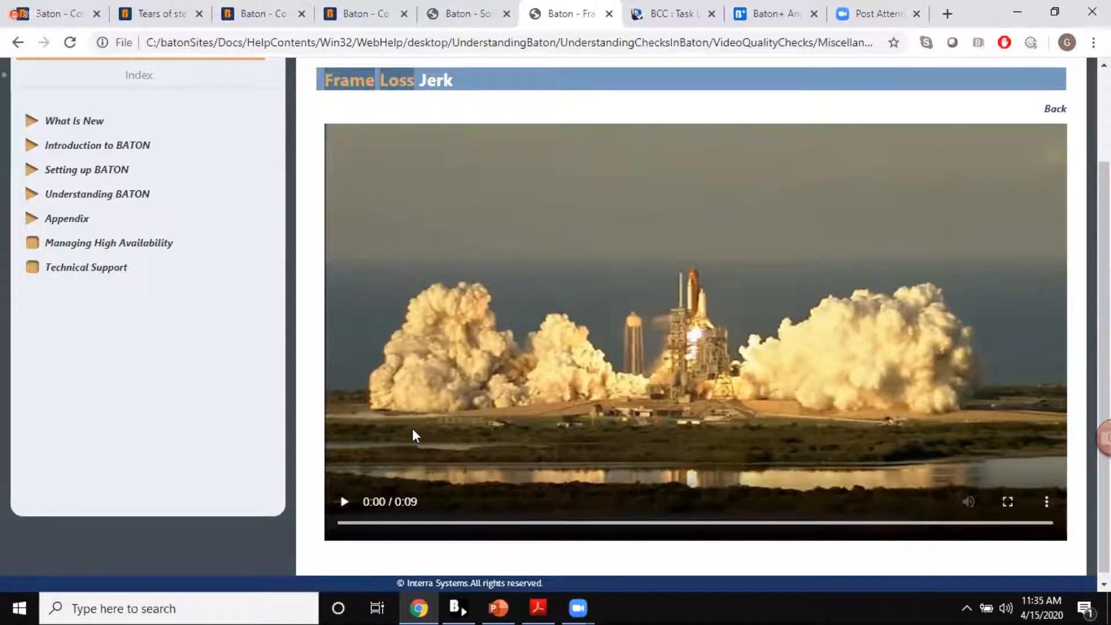
pyautogui.click(342, 505)
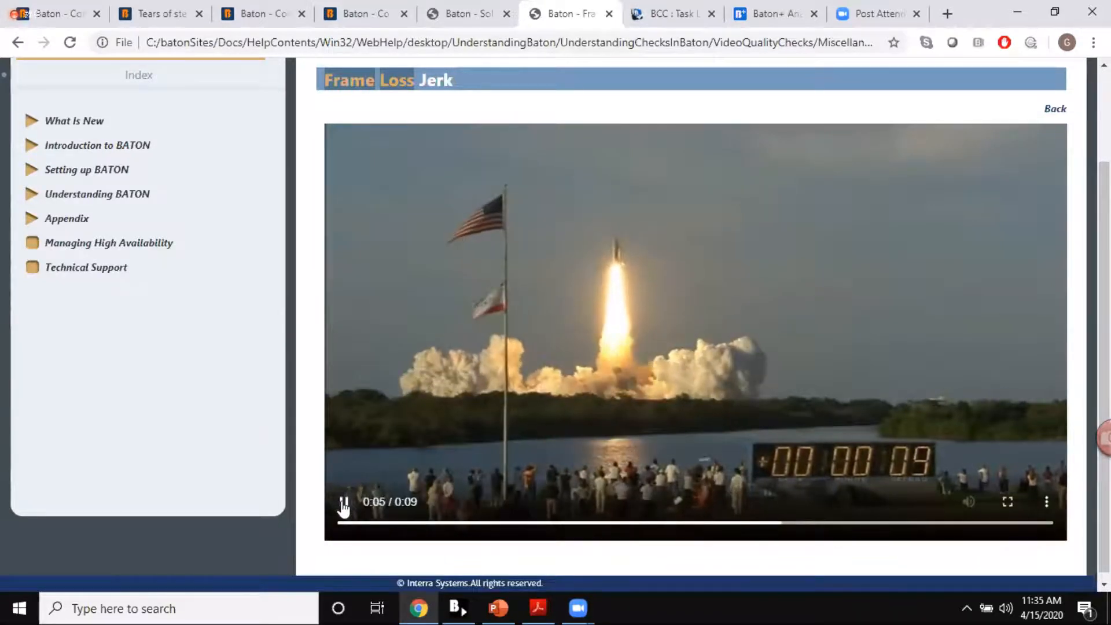
pyautogui.click(344, 502)
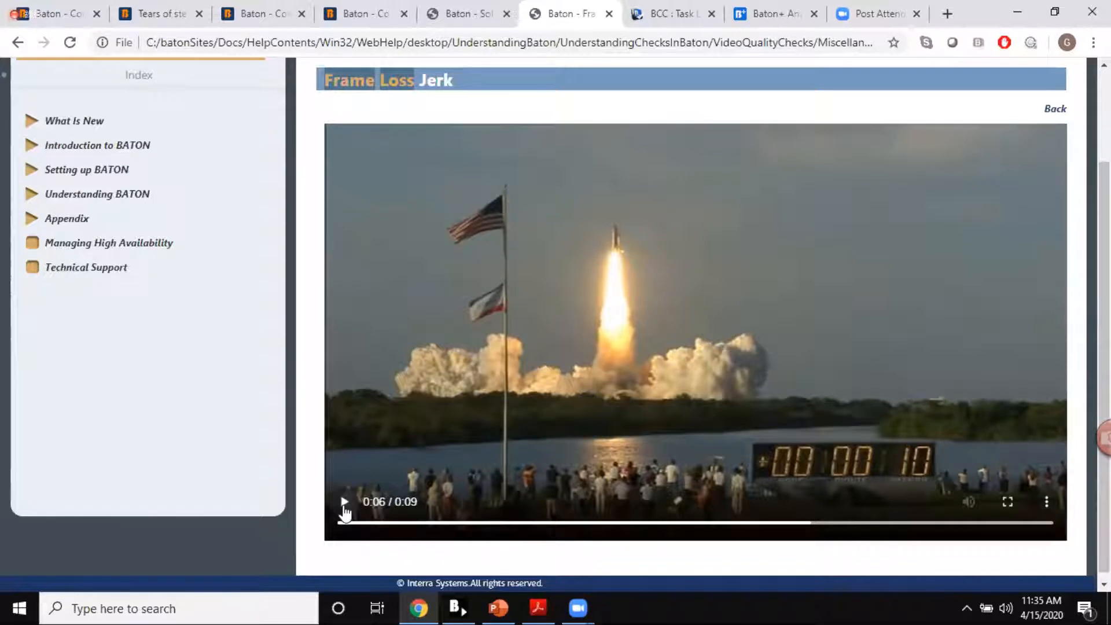
# Step: Return to the test plan's Video Quality features and inspect the Composite Signal Level and Pulsing Noise checks
pyautogui.click(389, 6)
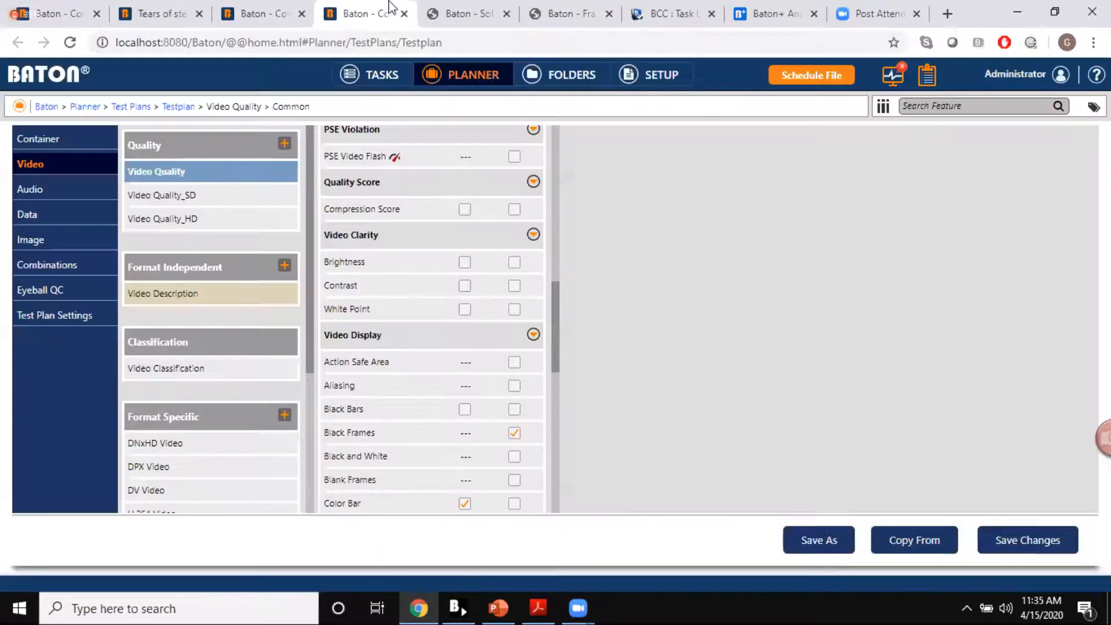
pyautogui.click(346, 190)
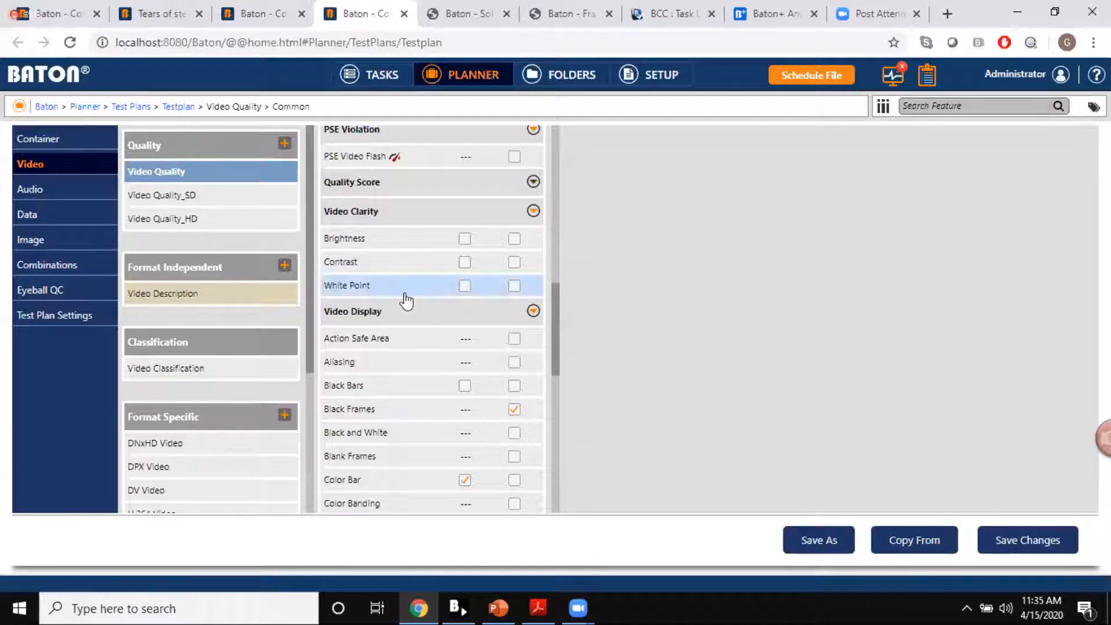
pyautogui.scroll(-7, 406, 294)
pyautogui.scroll(-2, 407, 301)
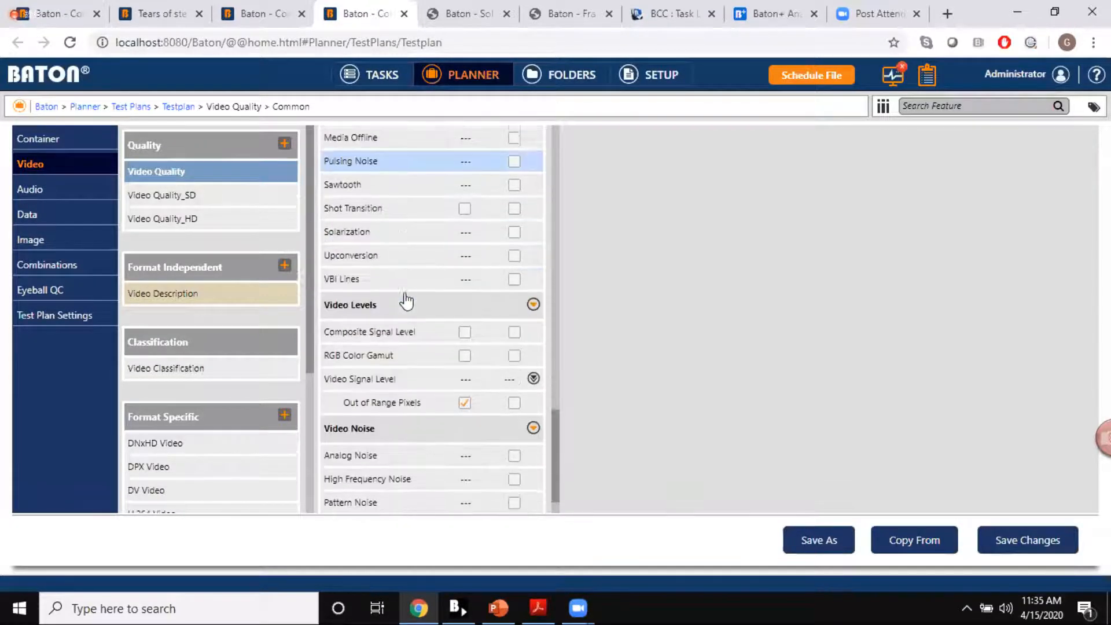
pyautogui.click(391, 333)
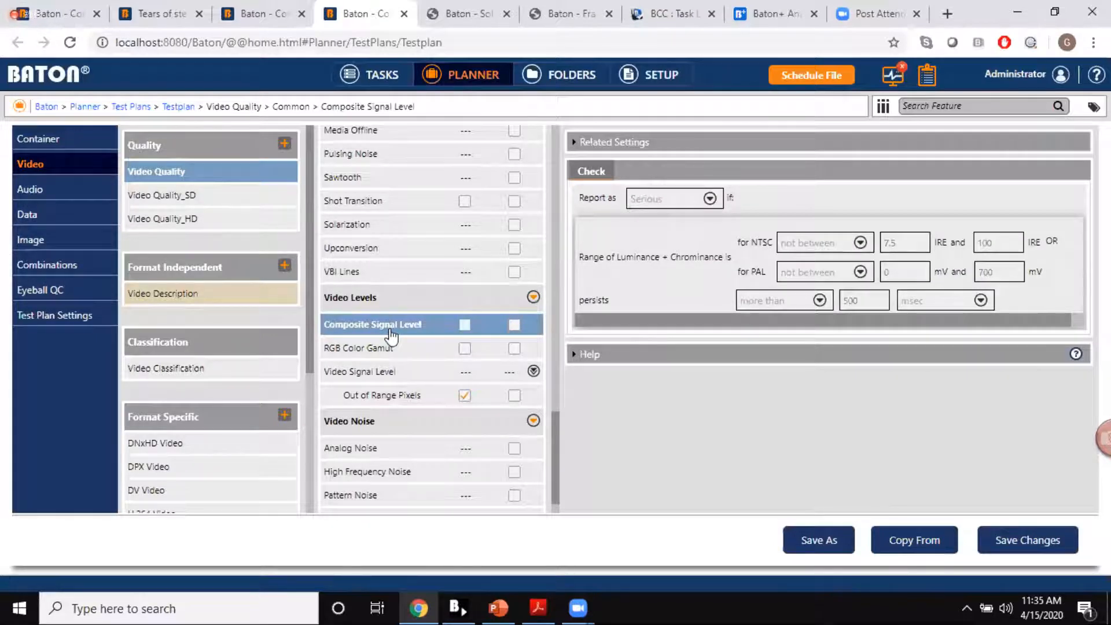
pyautogui.scroll(1, 377, 220)
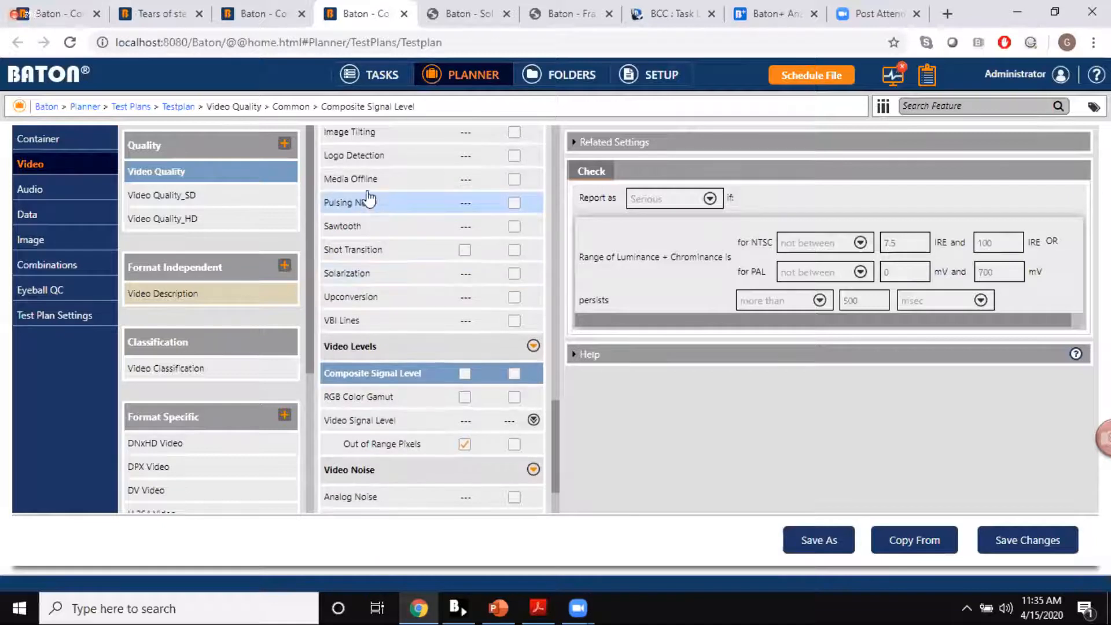
pyautogui.click(363, 204)
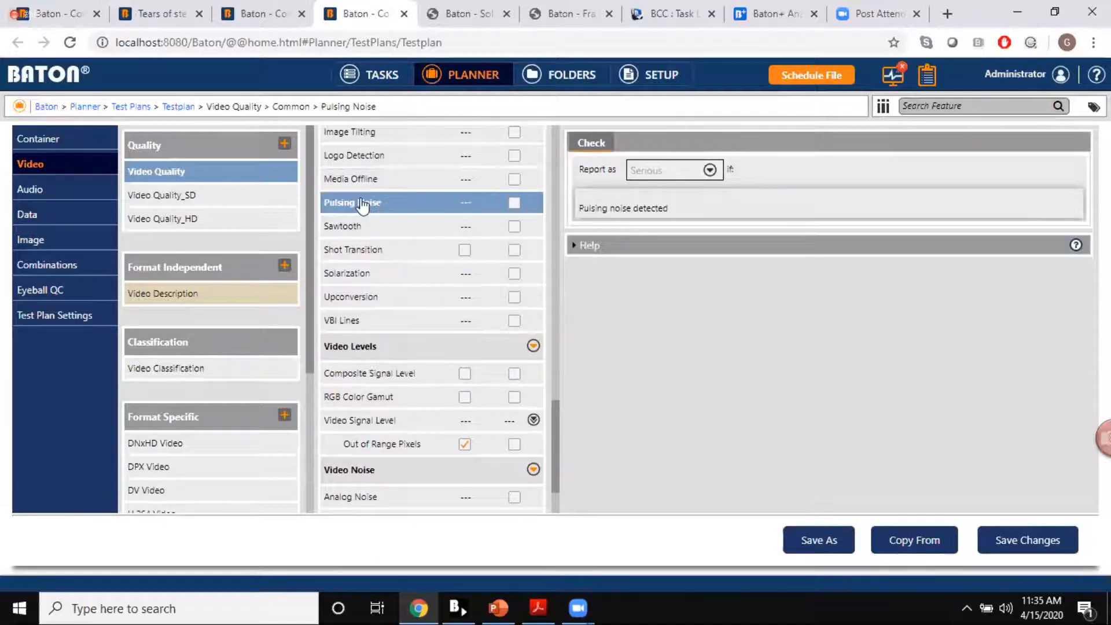
# Step: Browse the Audio Quality features, including the loudness, noise, watermark and other checks
pyautogui.click(87, 189)
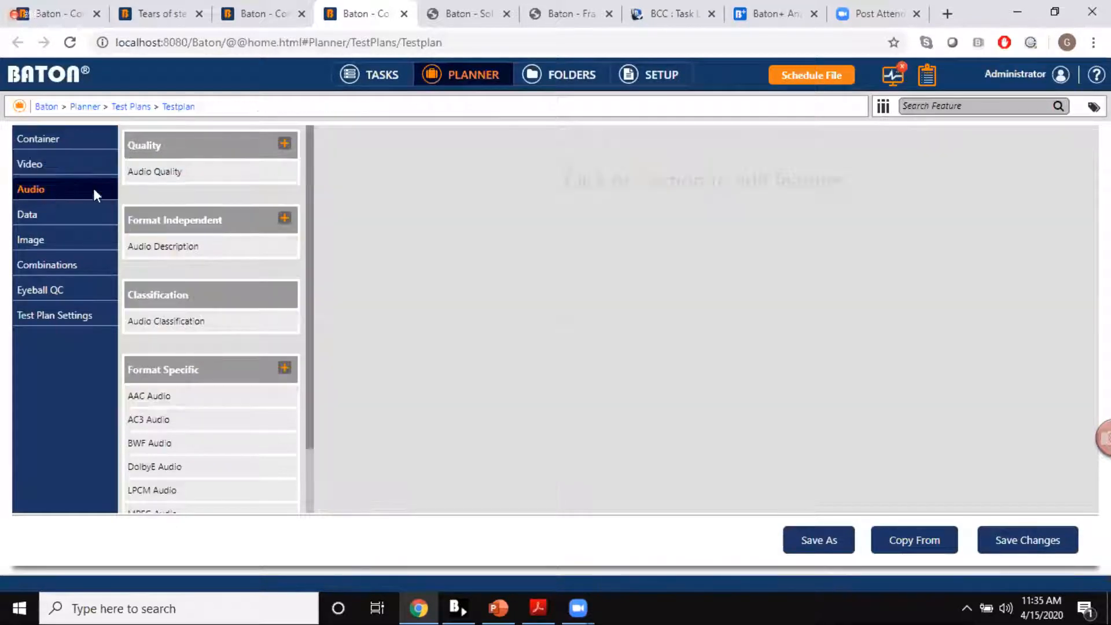
pyautogui.click(171, 176)
pyautogui.scroll(-7, 406, 278)
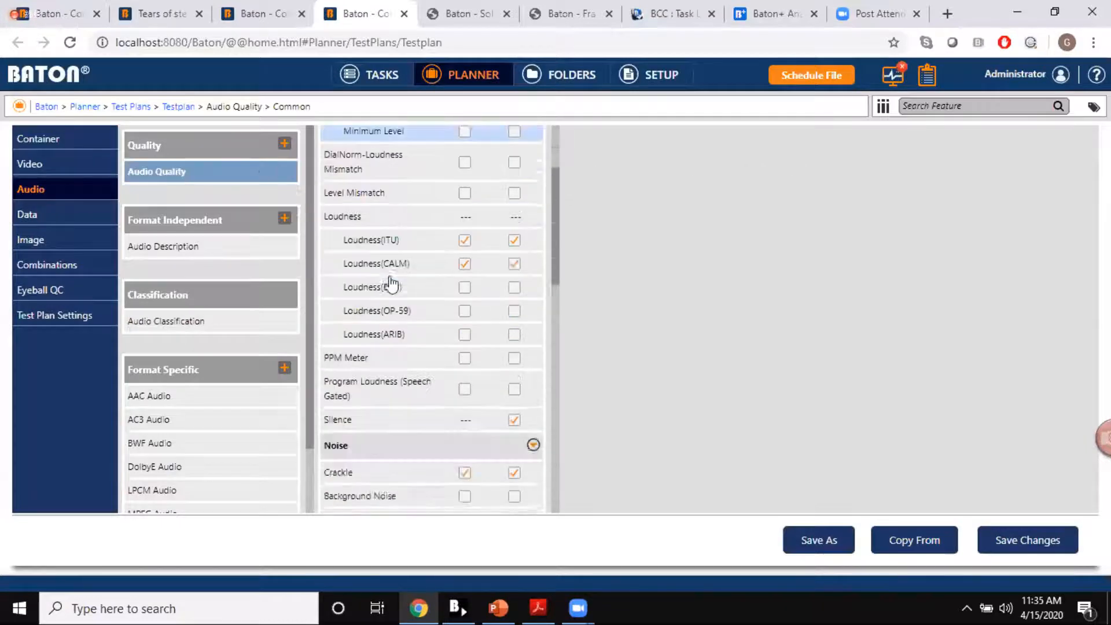
pyautogui.scroll(-3, 392, 284)
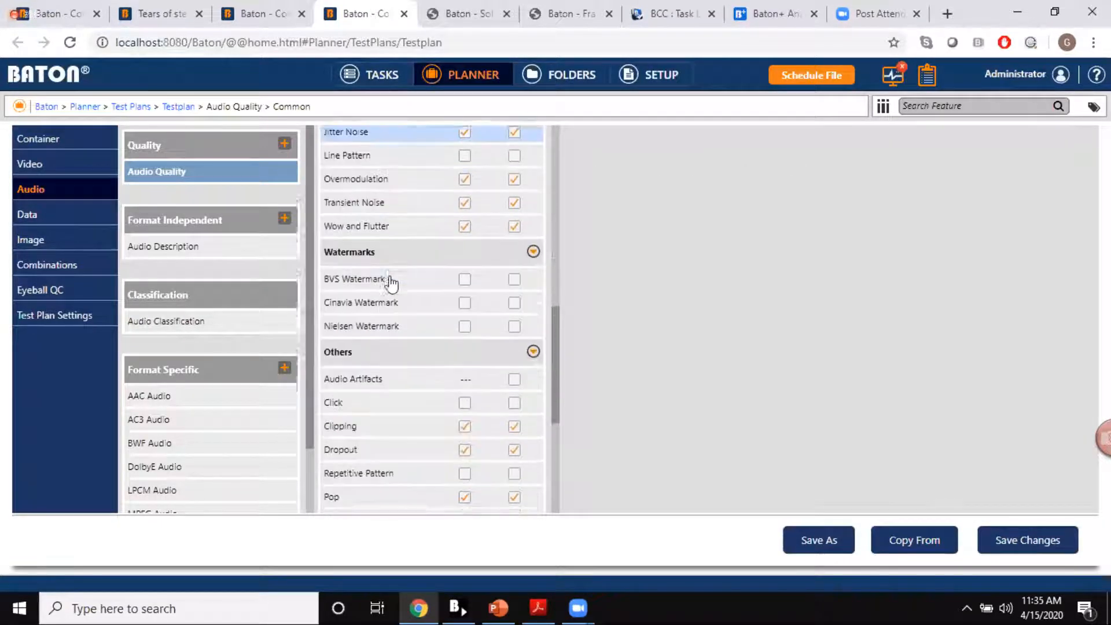
pyautogui.scroll(-2, 392, 284)
# Step: Read the help on the Beep check, highlight the tone frequency description, and collapse the help
pyautogui.click(359, 380)
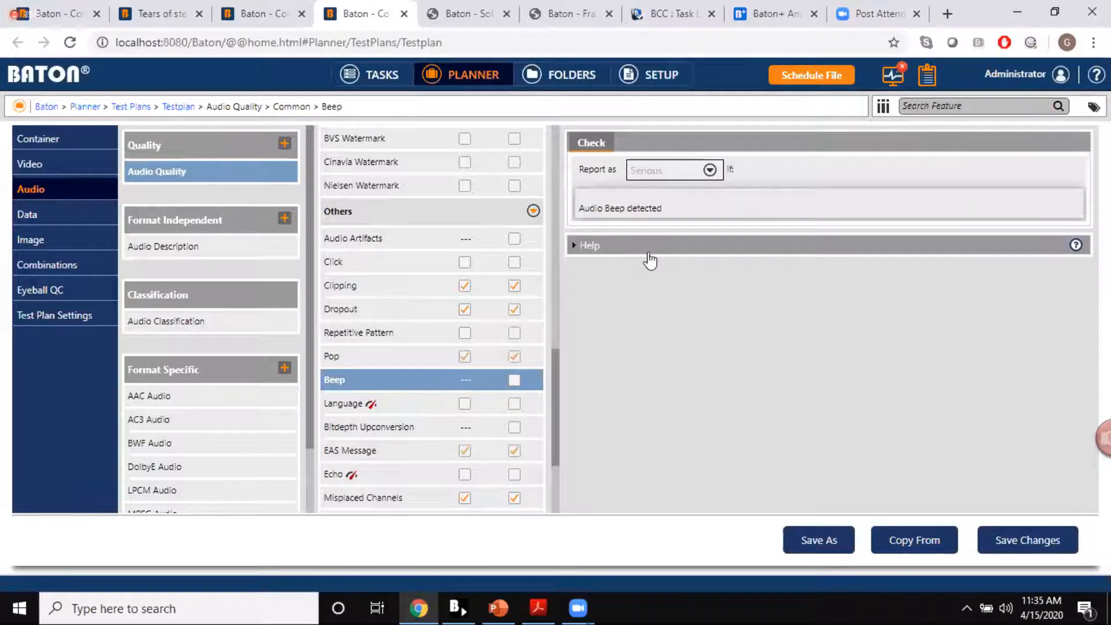
pyautogui.click(649, 253)
pyautogui.moveTo(688, 330); pyautogui.dragTo(807, 324)
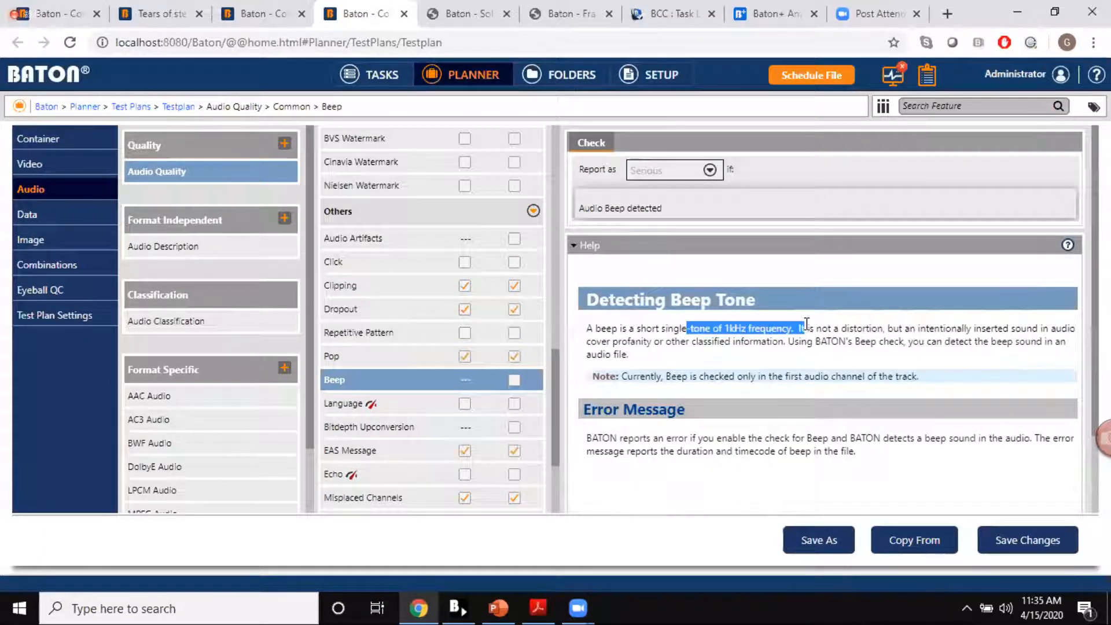
pyautogui.click(727, 251)
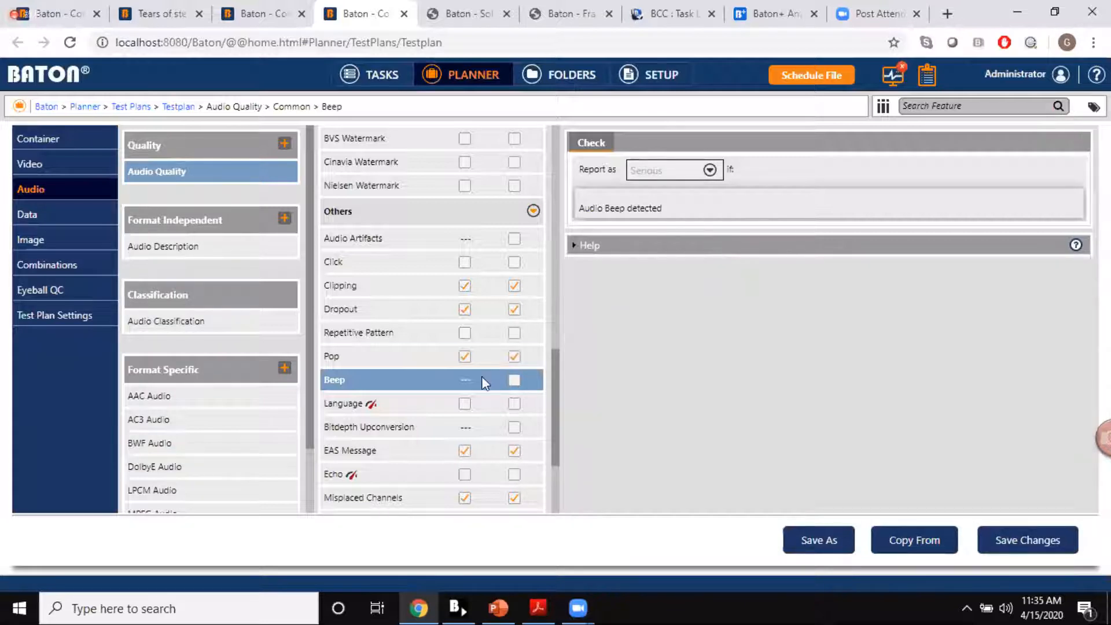
# Step: Inspect the check settings of the MultiReel Click and Reverb features under Audio Quality
pyautogui.scroll(-3, 486, 383)
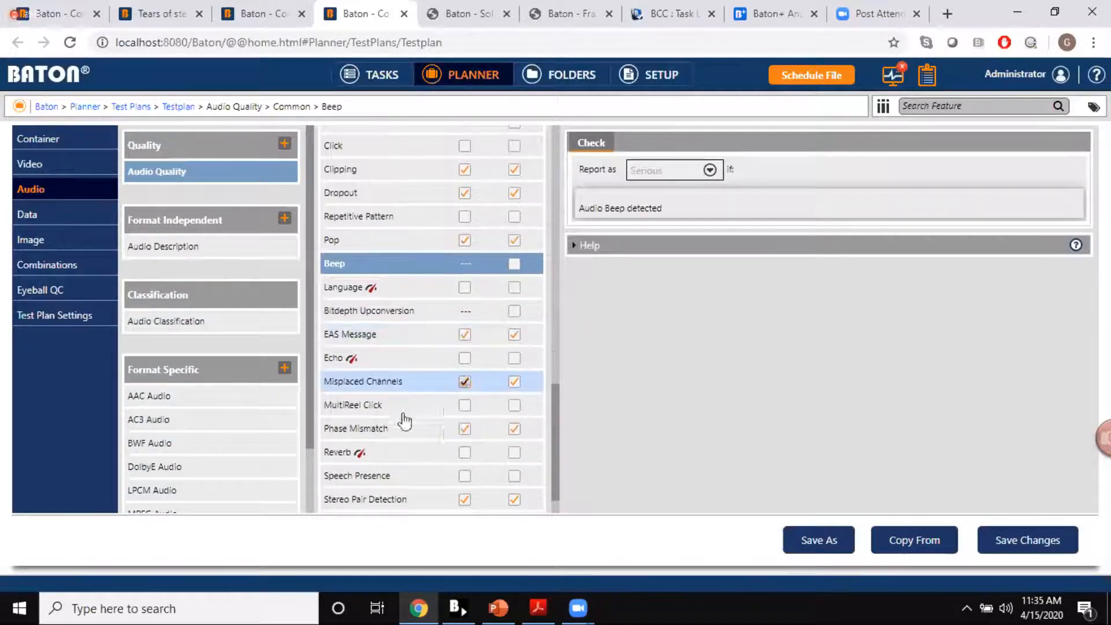
pyautogui.click(371, 407)
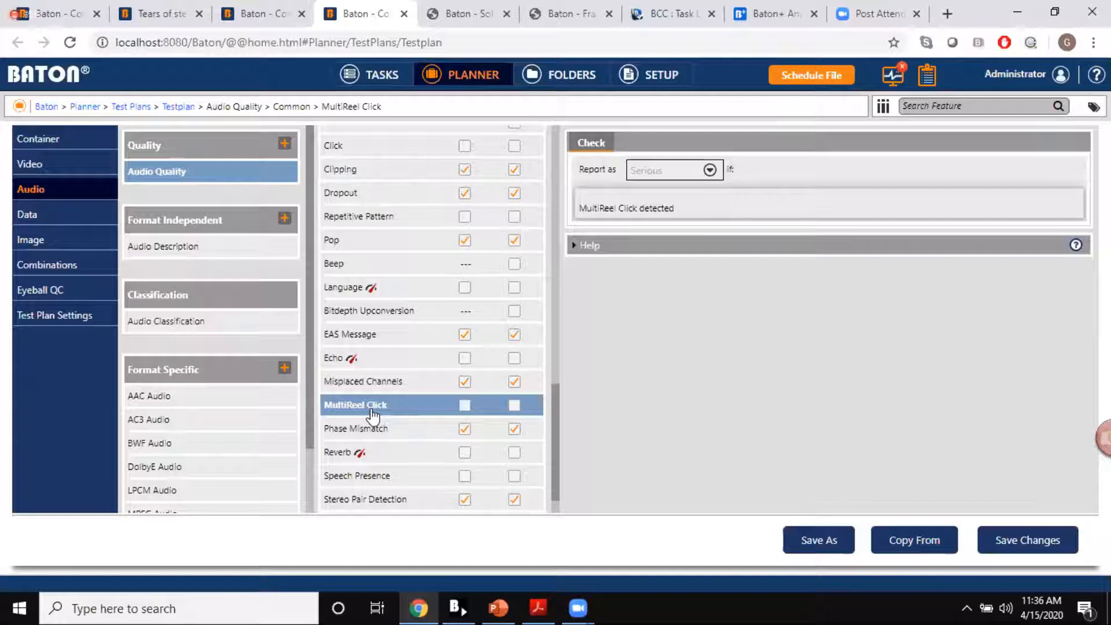
pyautogui.scroll(-1, 378, 417)
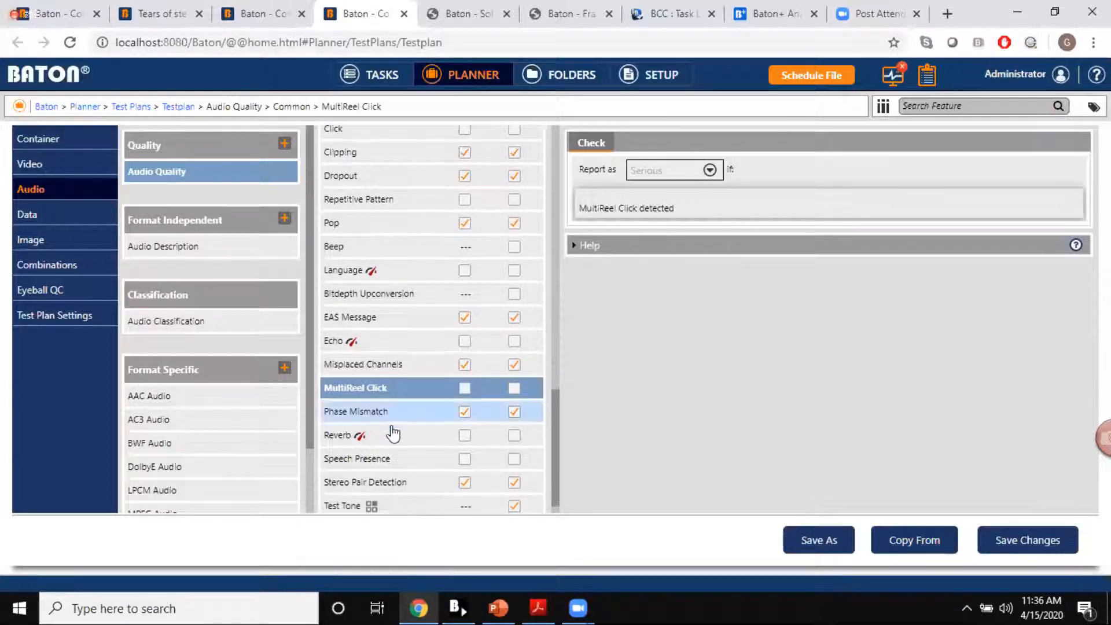
pyautogui.click(404, 445)
pyautogui.scroll(-1, 401, 447)
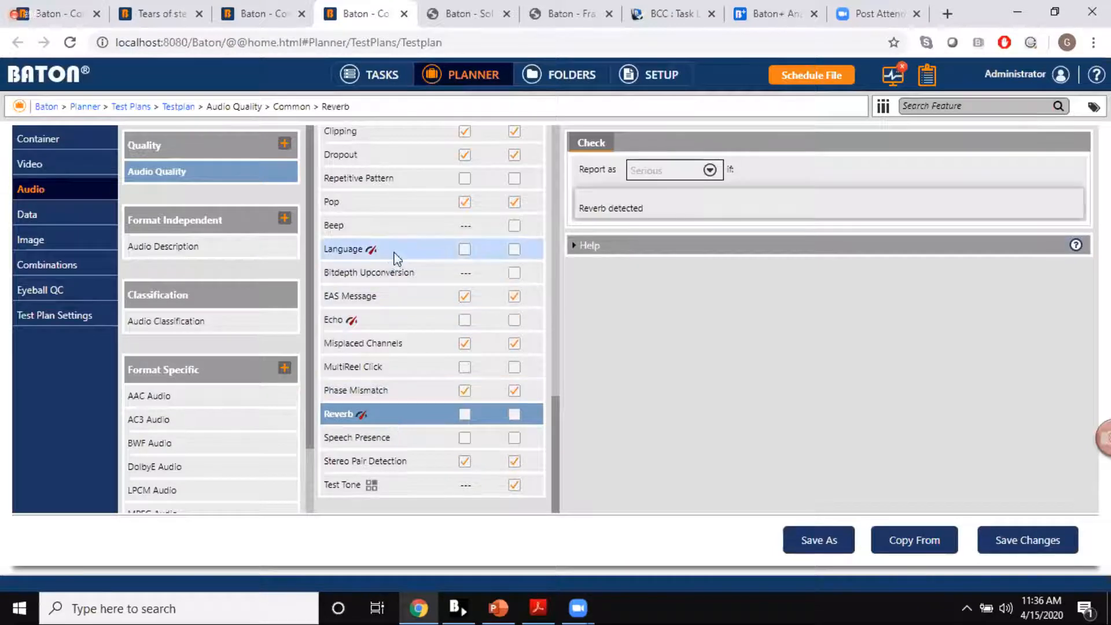
# Step: Enable the Language check under Audio Quality and review the languages selectable for detection, leaving the selection as it is
pyautogui.click(397, 250)
pyautogui.click(514, 249)
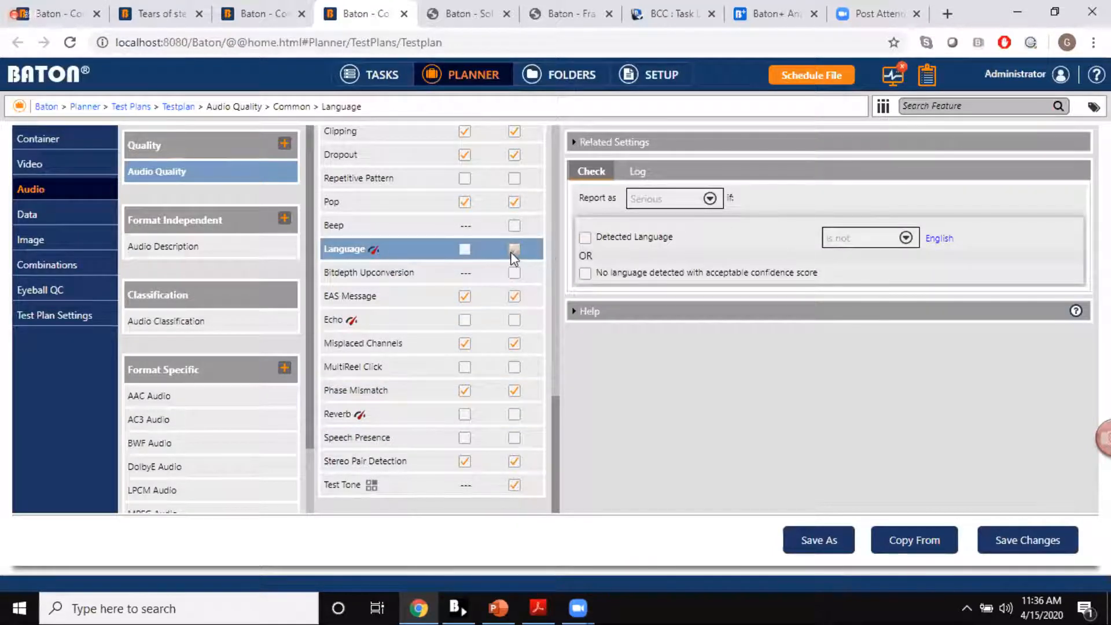
pyautogui.click(939, 239)
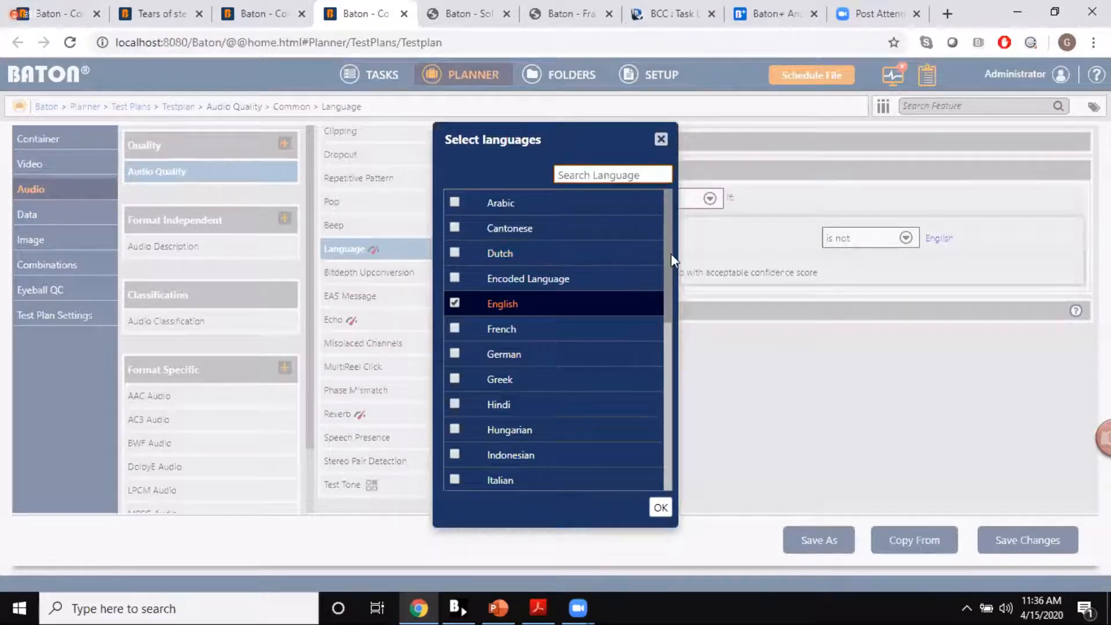
pyautogui.moveTo(670, 243); pyautogui.dragTo(669, 407)
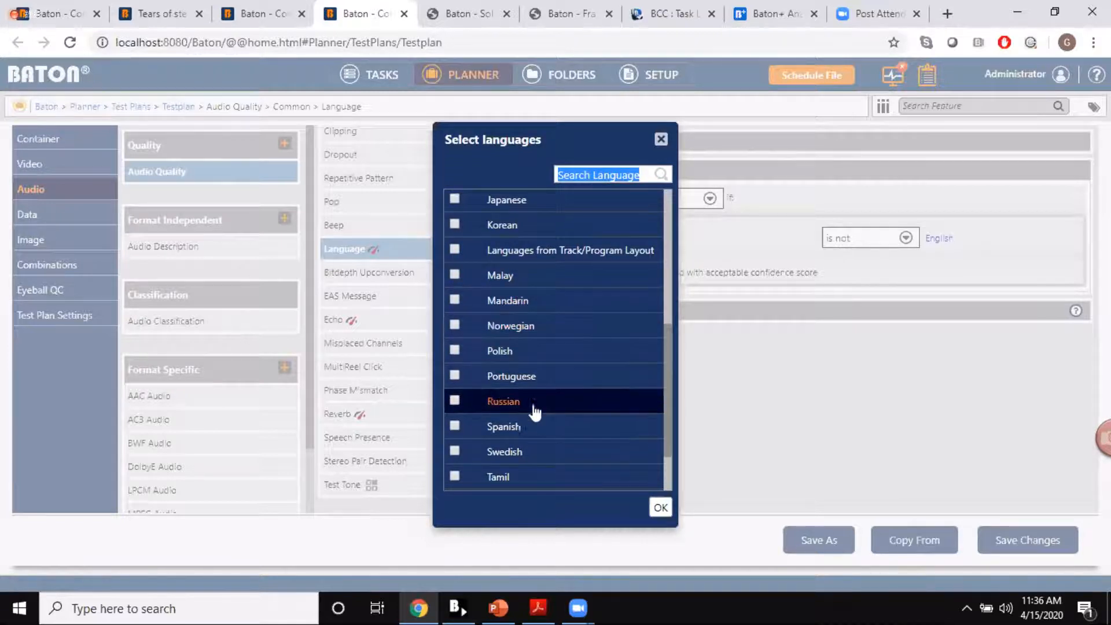
pyautogui.scroll(-1, 667, 391)
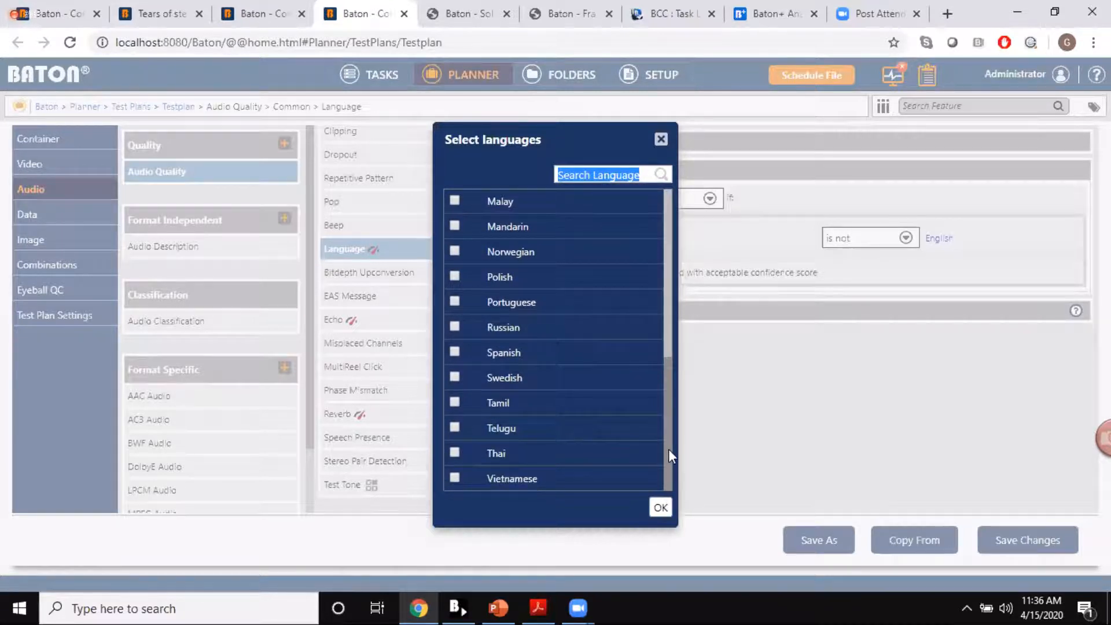
pyautogui.click(662, 142)
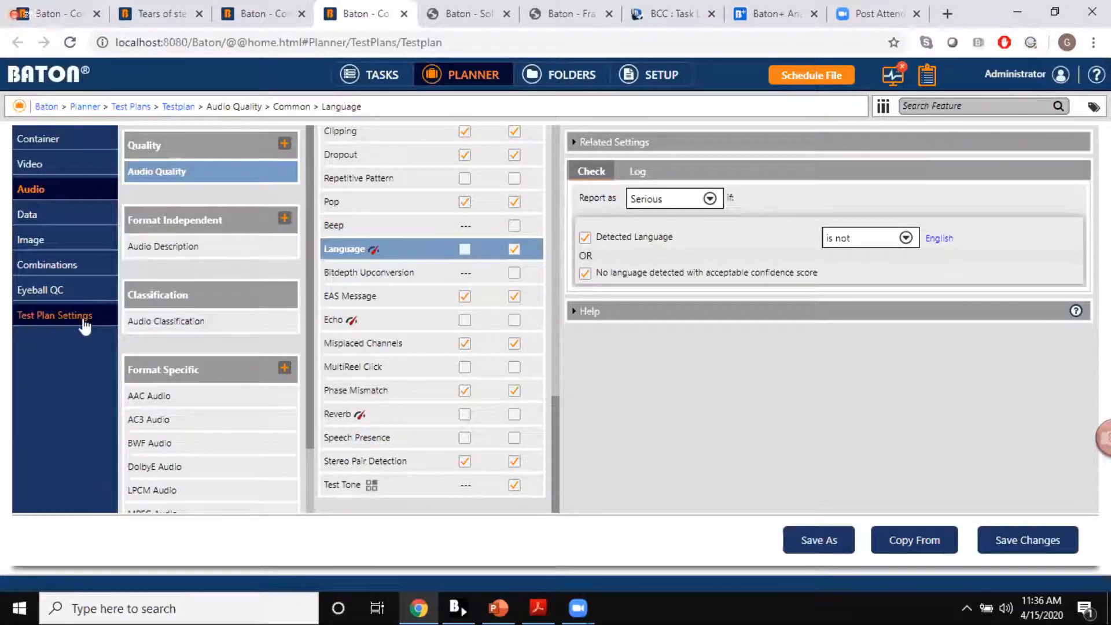
# Step: Leave the test plan and open the list of report templates in the Planner
pyautogui.click(465, 76)
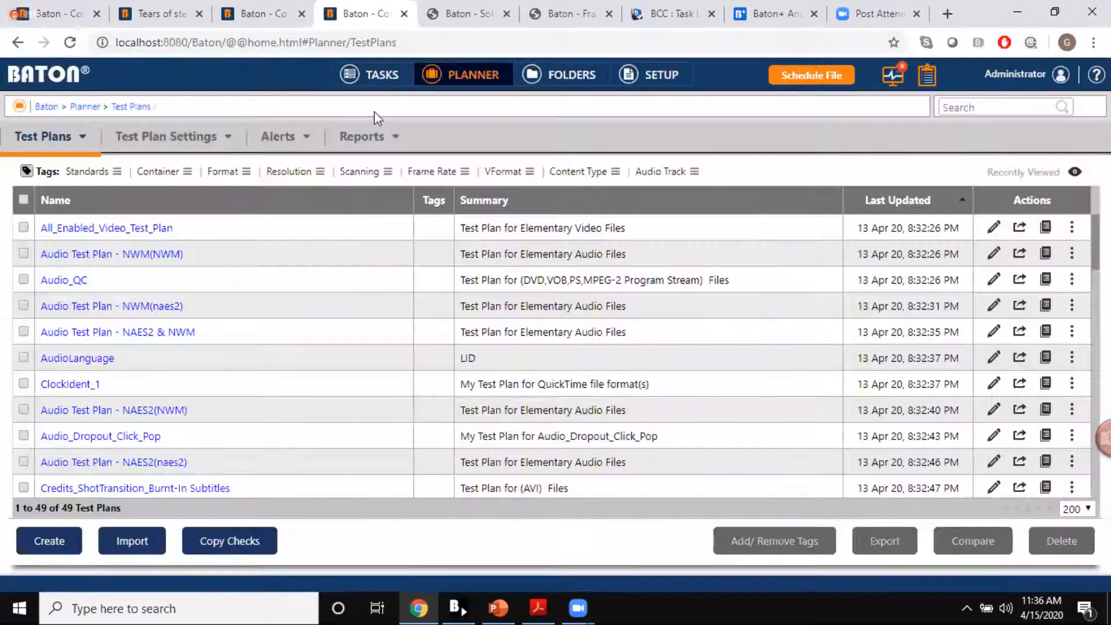
pyautogui.click(364, 137)
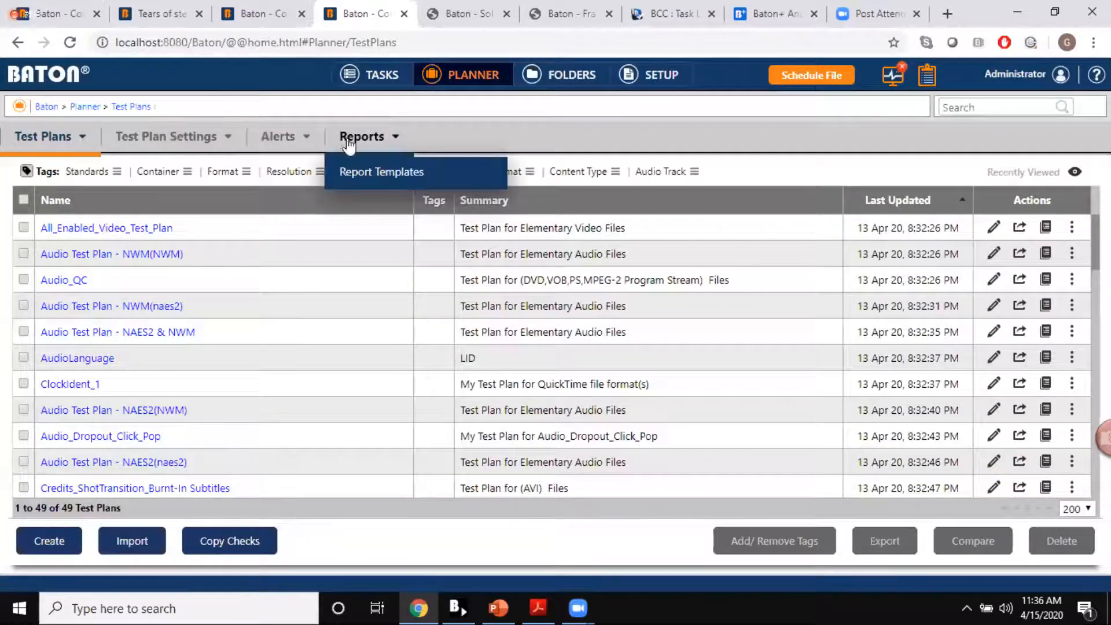
pyautogui.click(358, 174)
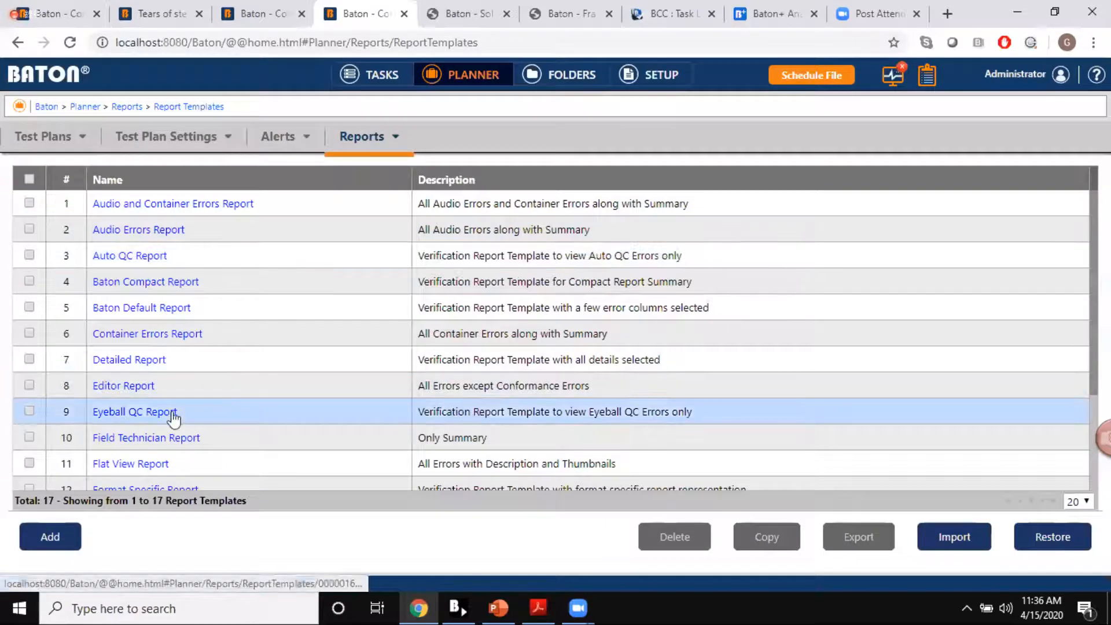
# Step: Open the Baton Default Report template for editing and look over its report sections and display options
pyautogui.click(160, 309)
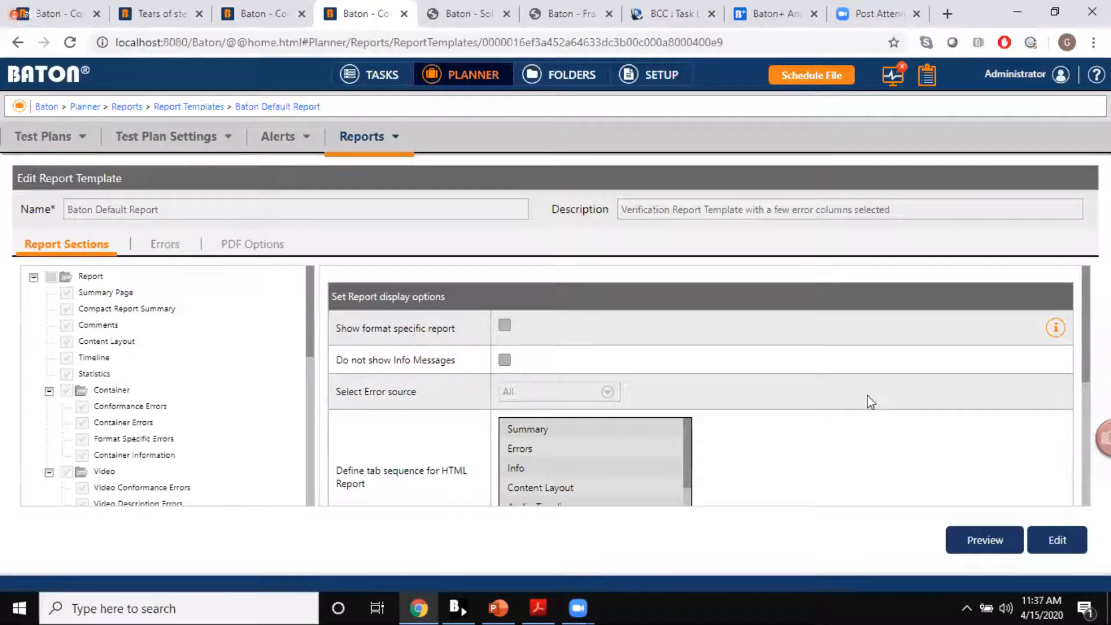
pyautogui.scroll(-1, 869, 401)
pyautogui.click(1057, 540)
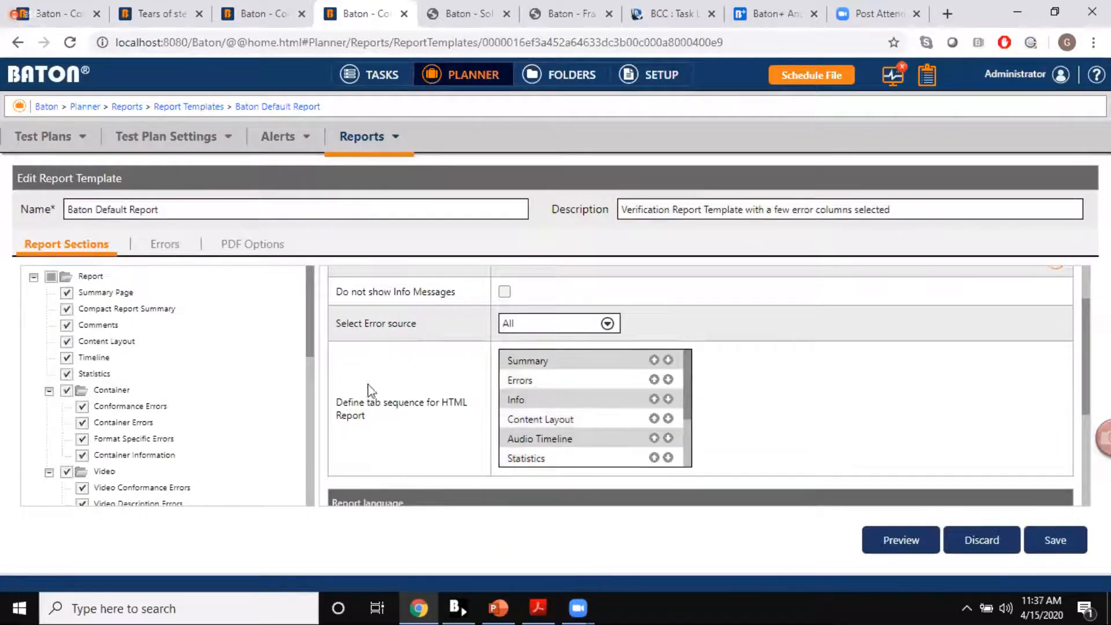
pyautogui.moveTo(311, 343); pyautogui.dragTo(313, 348)
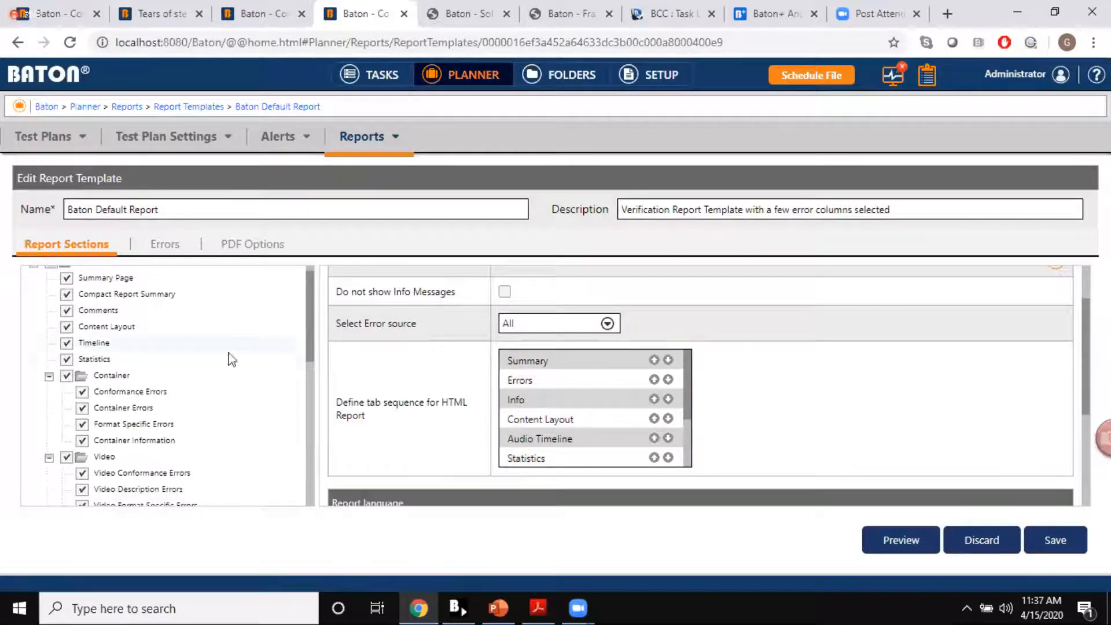
# Step: Try excluding the Container and Video sections from the report, include both again, and review the HTML report's tab sequence
pyautogui.click(66, 376)
pyautogui.scroll(-1, 67, 379)
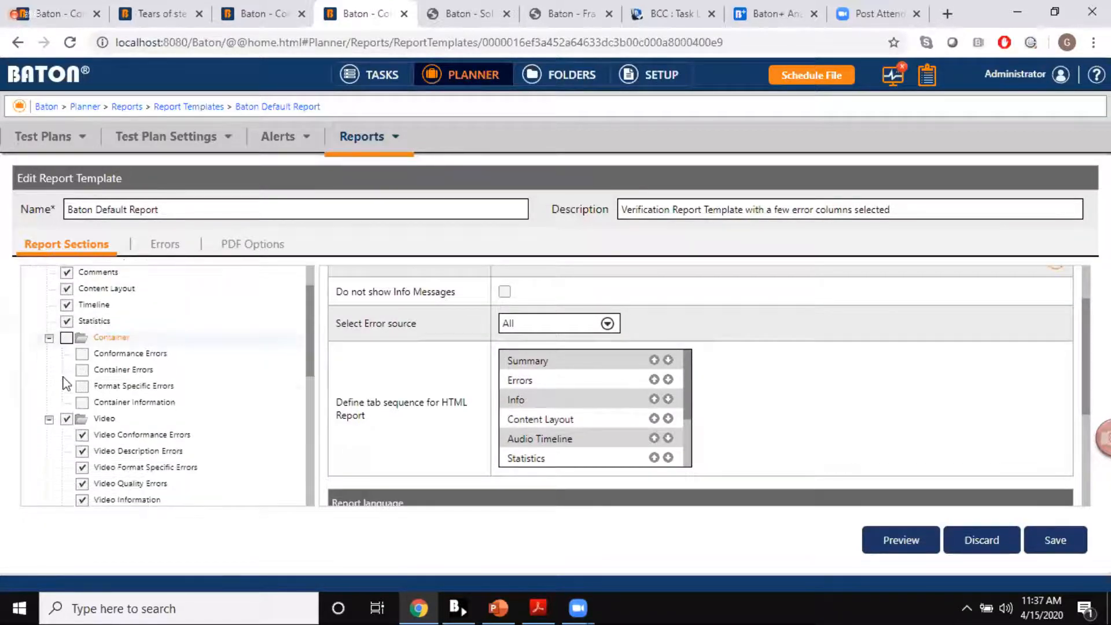
pyautogui.click(66, 384)
pyautogui.click(67, 303)
pyautogui.click(66, 385)
pyautogui.scroll(-3, 501, 405)
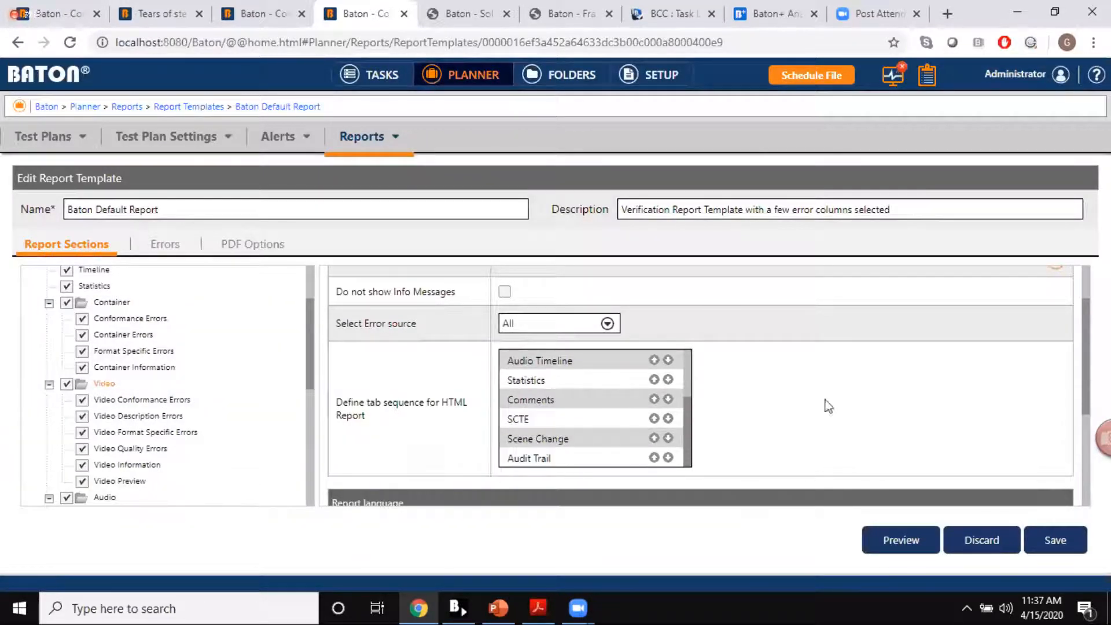
# Step: Open the Detailed Alert E-mail template from the e-mail alert templates and make it editable
pyautogui.moveTo(286, 145)
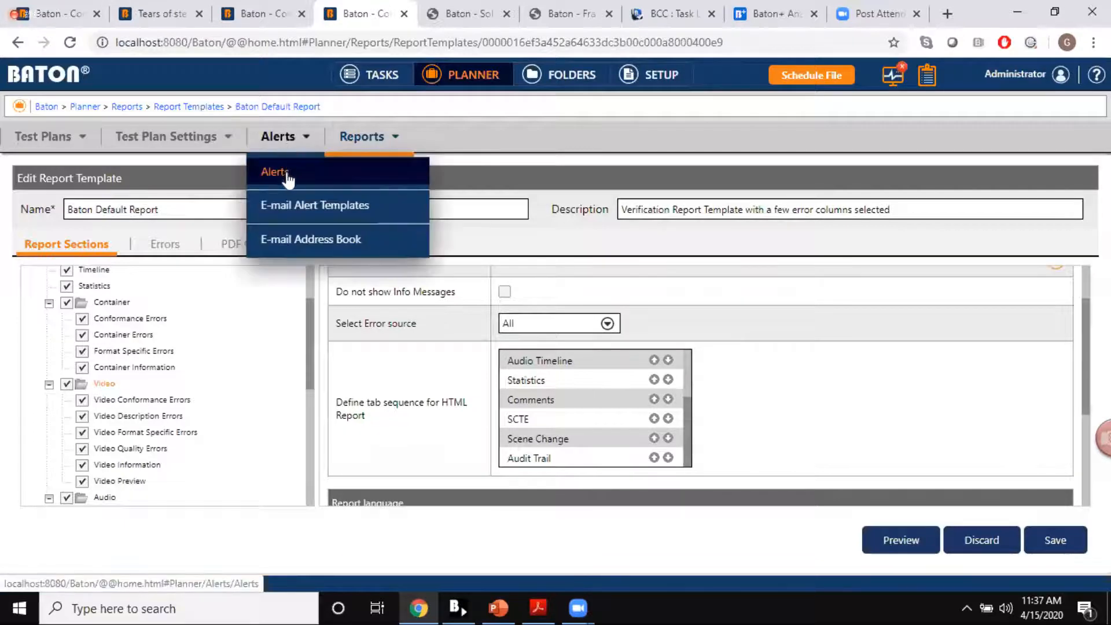
pyautogui.click(288, 207)
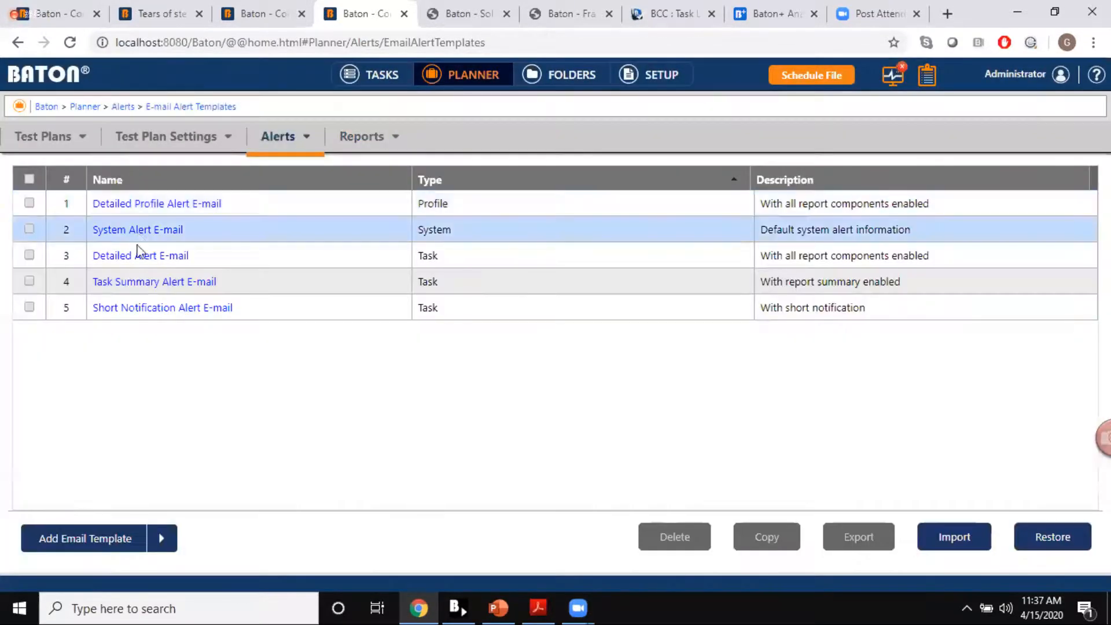
pyautogui.click(133, 261)
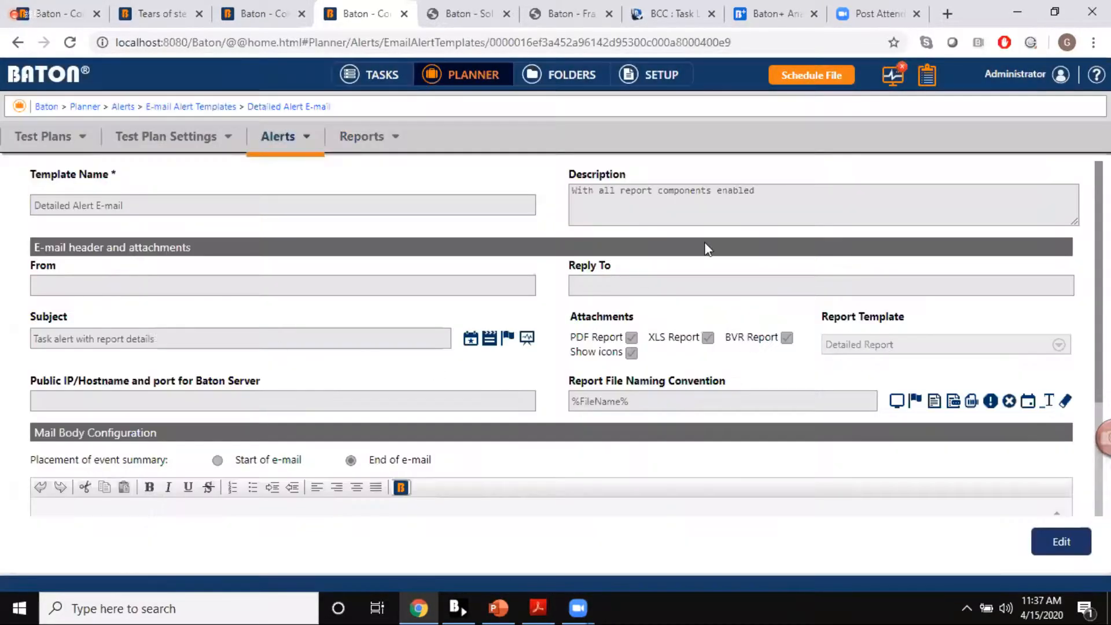
pyautogui.click(1058, 549)
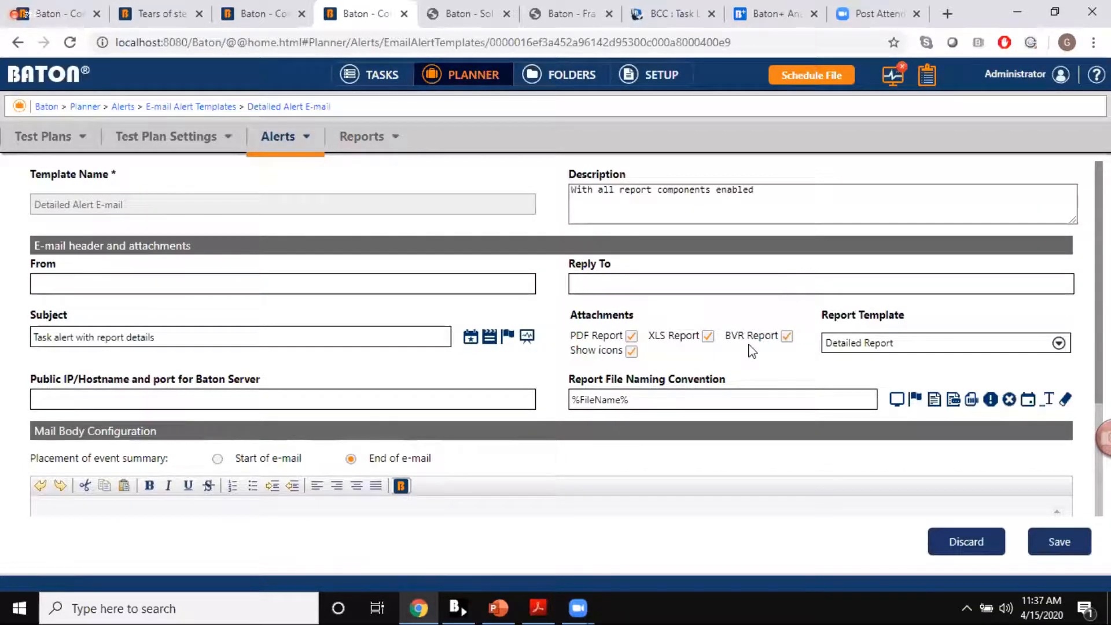
# Step: Remove the empty lines above the greeting in the alert's mail body and review the rest of the message
pyautogui.scroll(-2, 530, 326)
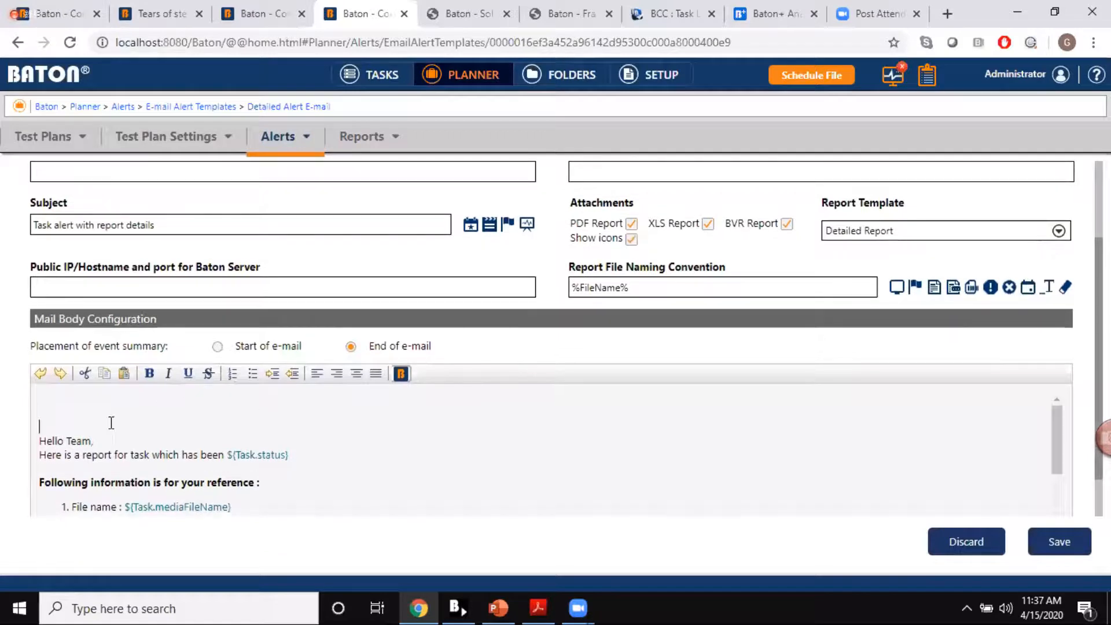
pyautogui.click(81, 412)
pyautogui.press('Delete')
pyautogui.press('Delete')
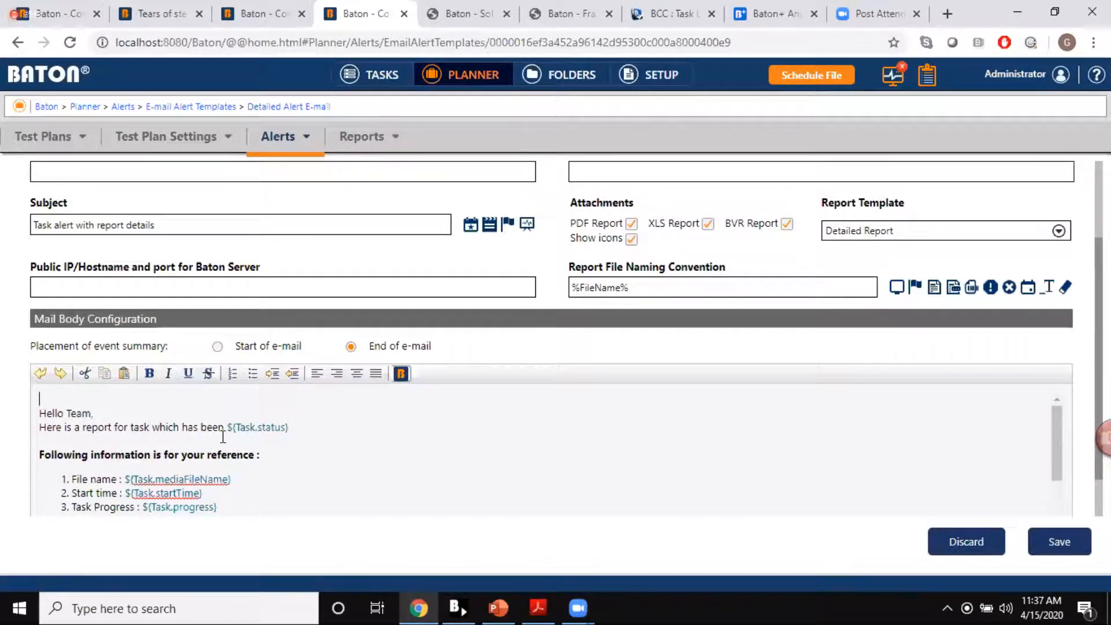
pyautogui.scroll(-6, 223, 437)
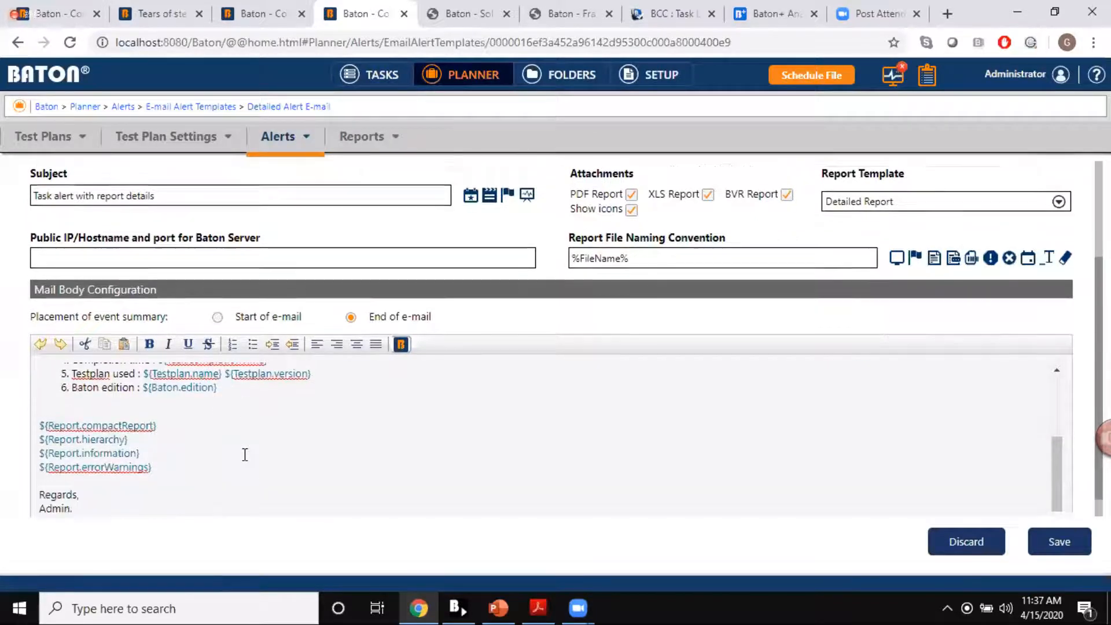
pyautogui.scroll(-1, 245, 455)
pyautogui.scroll(10, 245, 455)
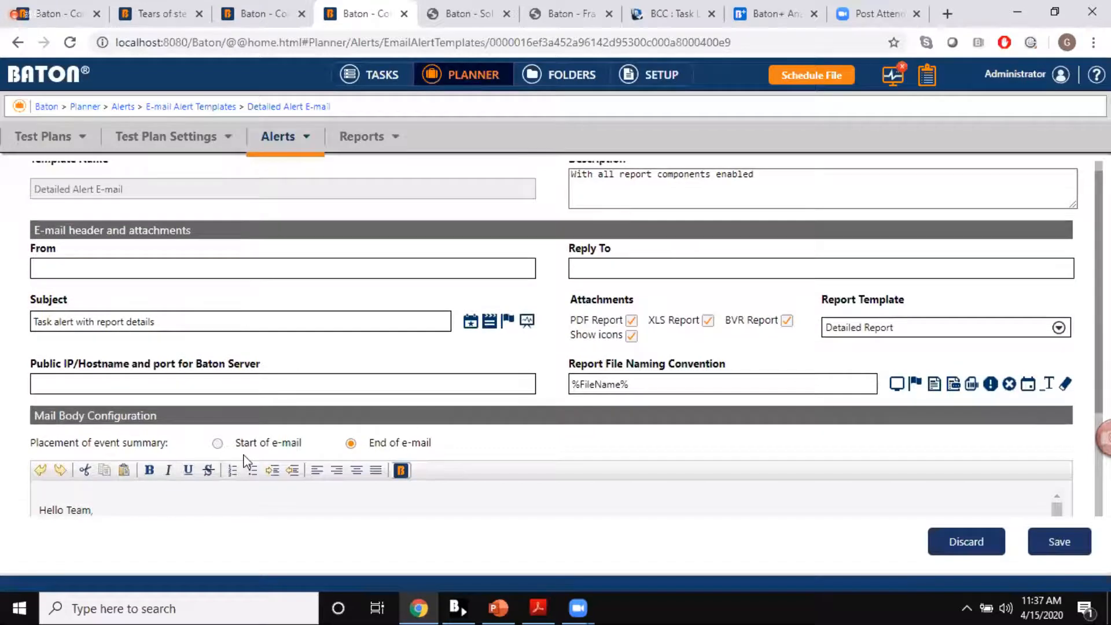
# Step: Go to the Folders area and open the bookmarked IMF package folder TOS_FTR_C_EN-XX_US-NR_51_HD_20180322_OV
pyautogui.click(577, 76)
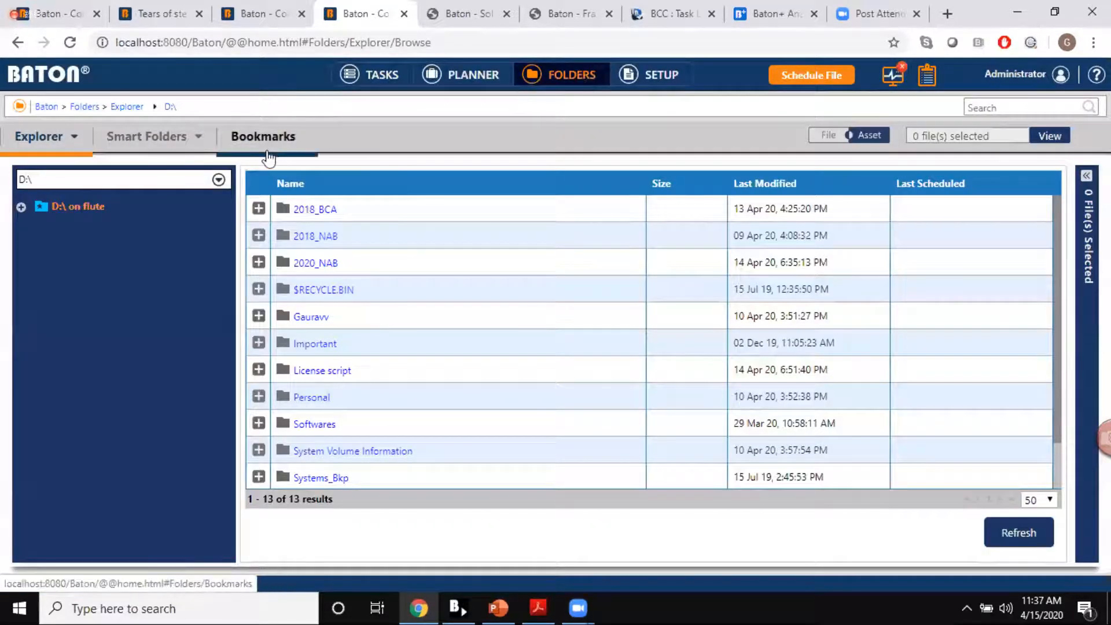
pyautogui.moveTo(209, 151)
pyautogui.click(261, 136)
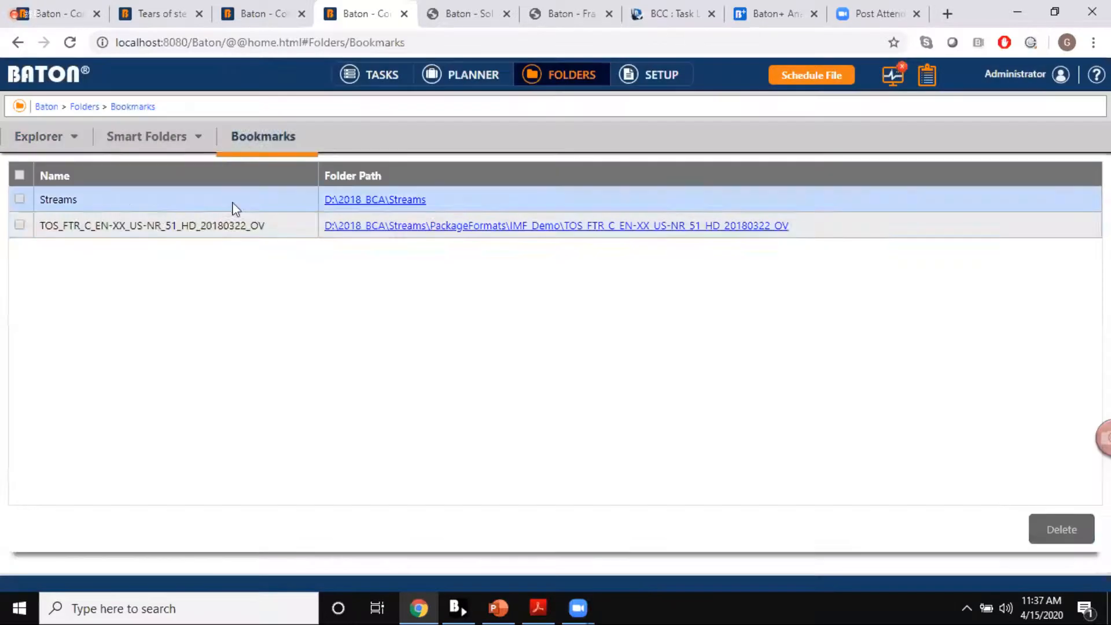
pyautogui.click(347, 225)
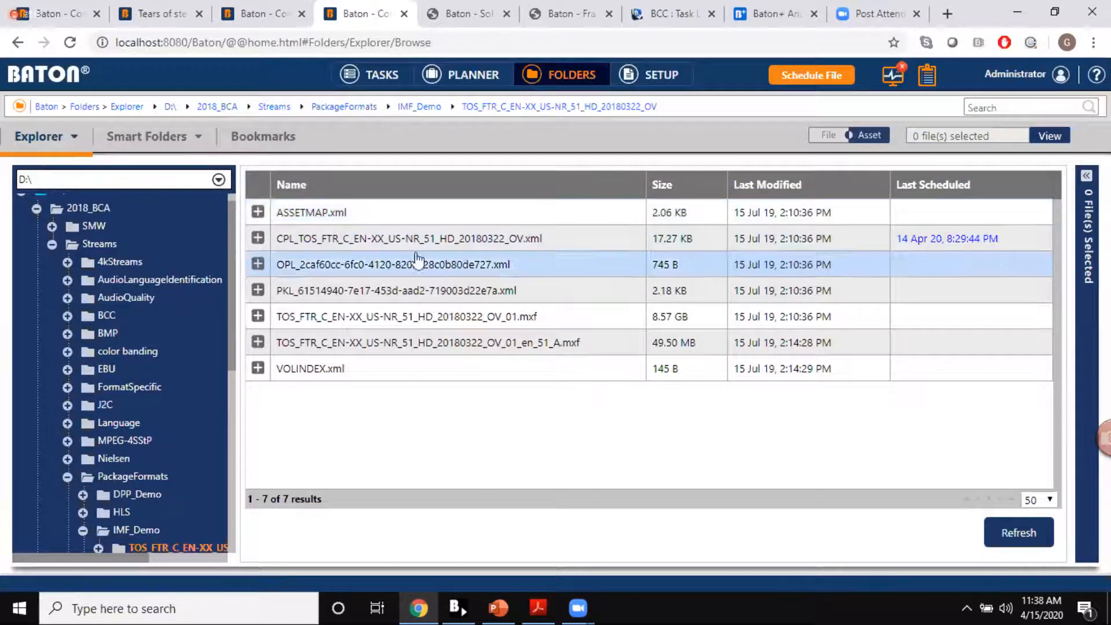
pyautogui.click(256, 239)
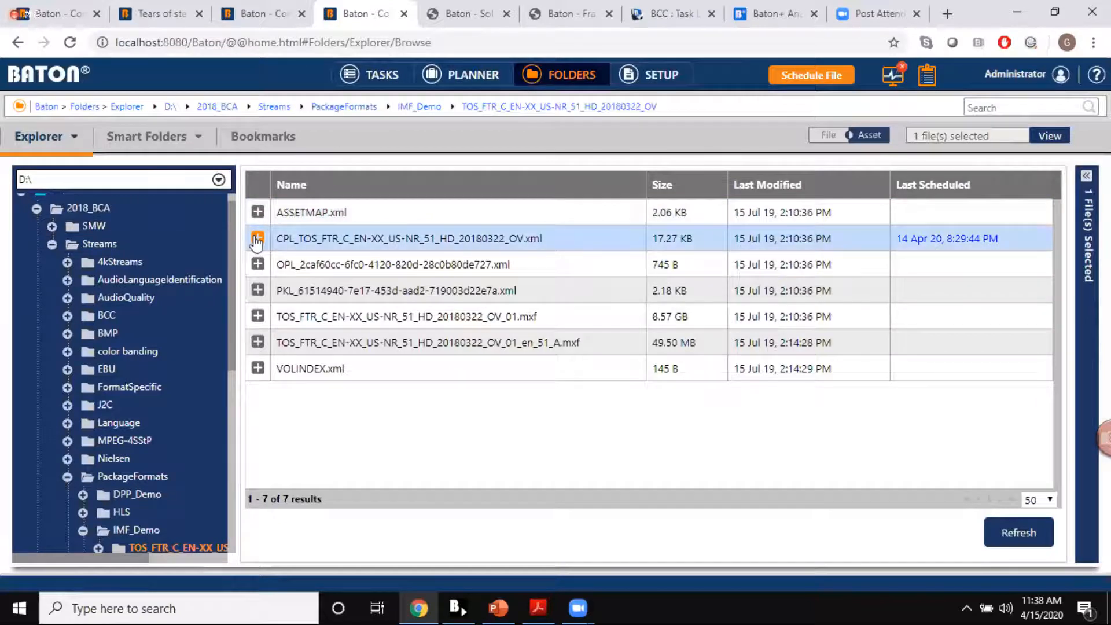
pyautogui.click(258, 290)
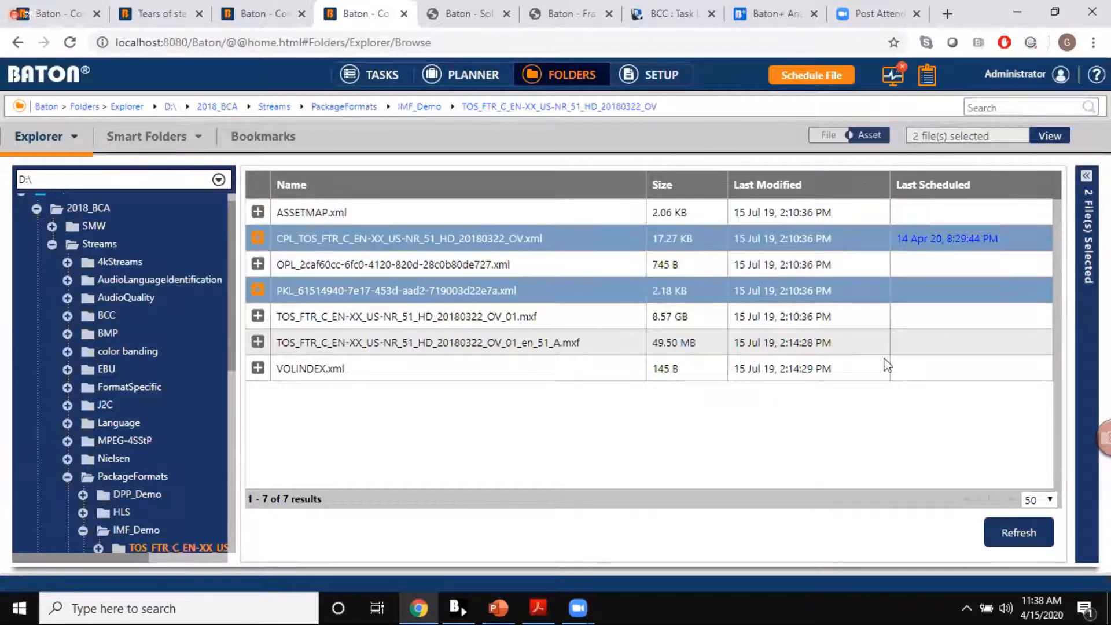
pyautogui.click(868, 137)
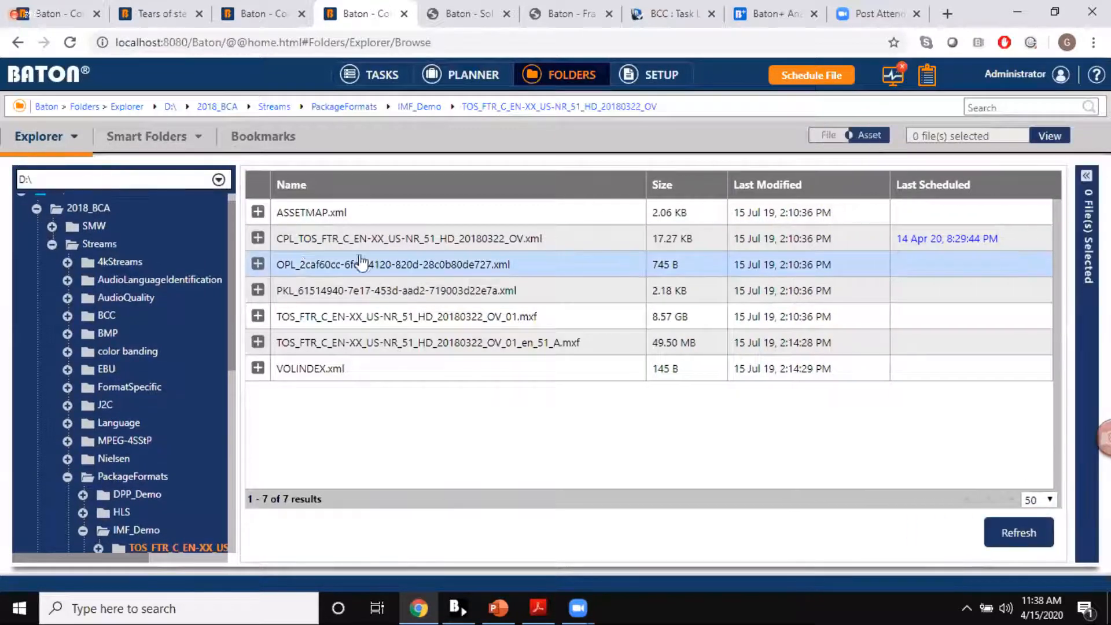
# Step: Show the selected files list and add the package's CPL file as master, followed by its PKL file
pyautogui.click(1088, 175)
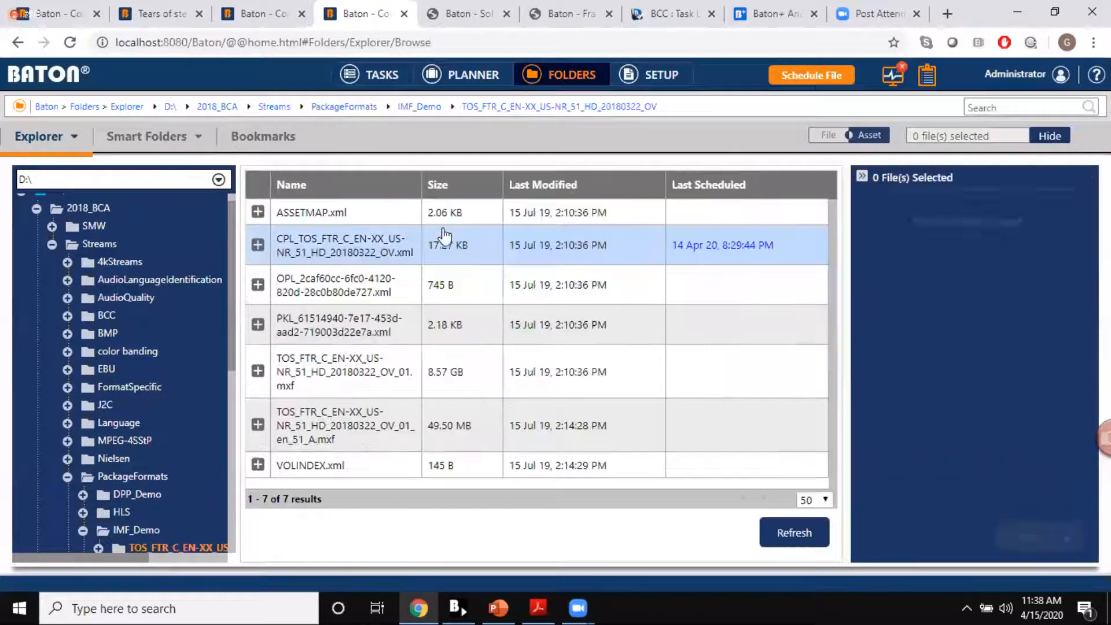
pyautogui.click(258, 245)
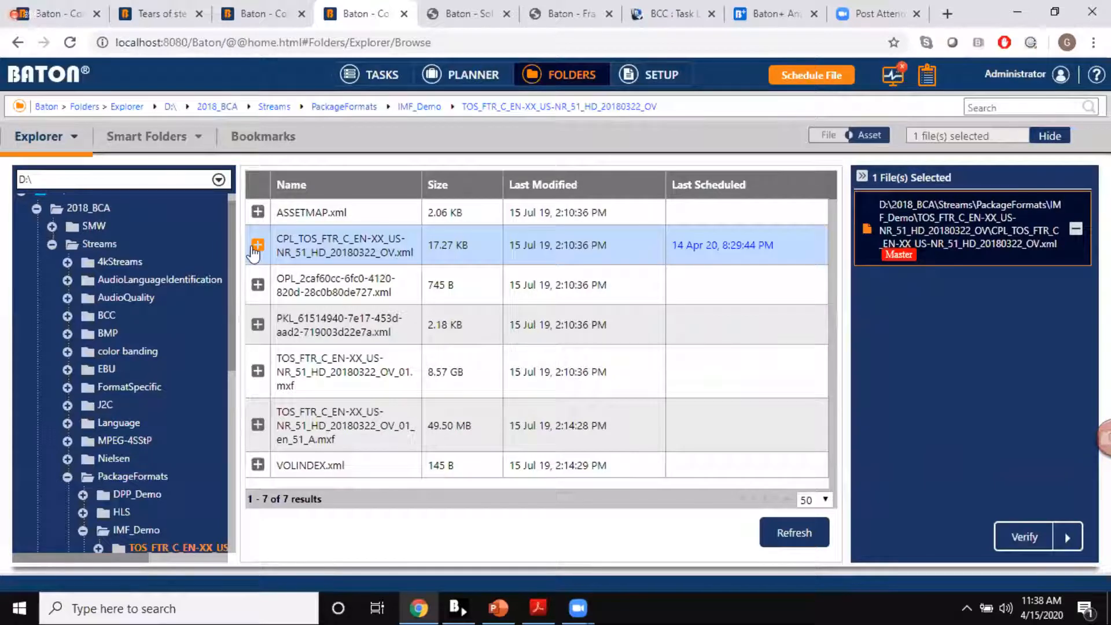
pyautogui.click(258, 326)
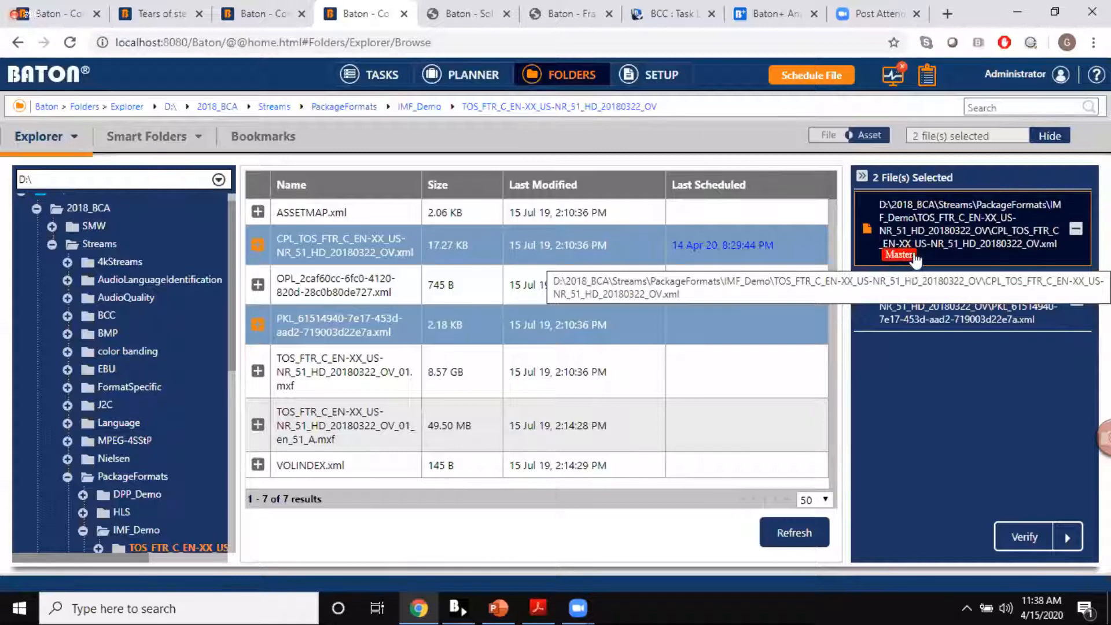
# Step: View the test plans available for verifying the two selected files, cancel the verification, and collapse the selected files list
pyautogui.click(1026, 538)
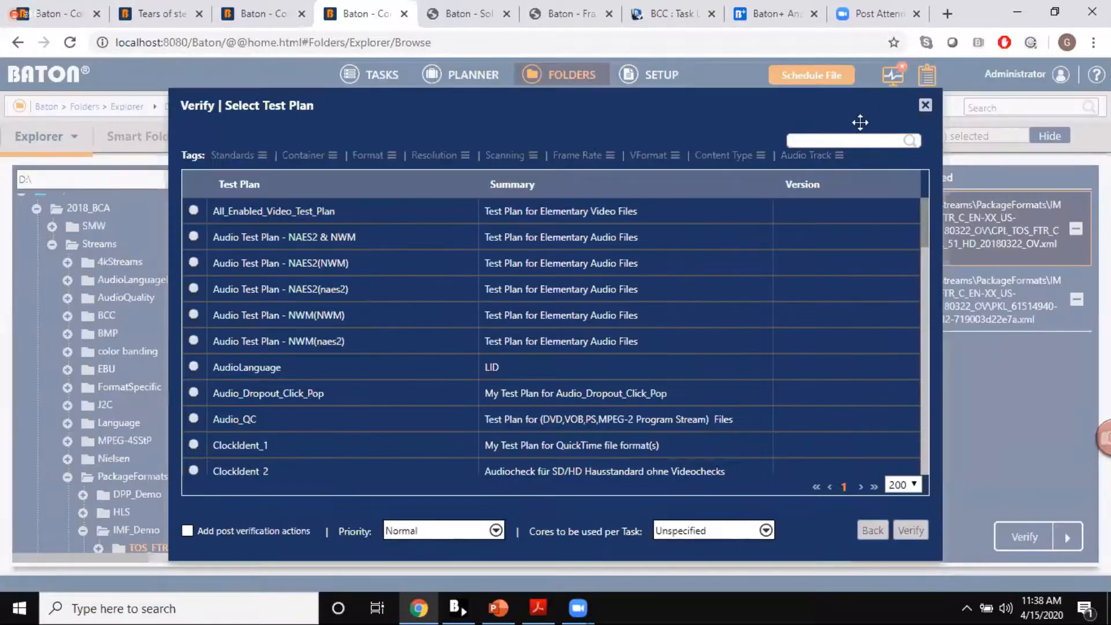
pyautogui.click(924, 107)
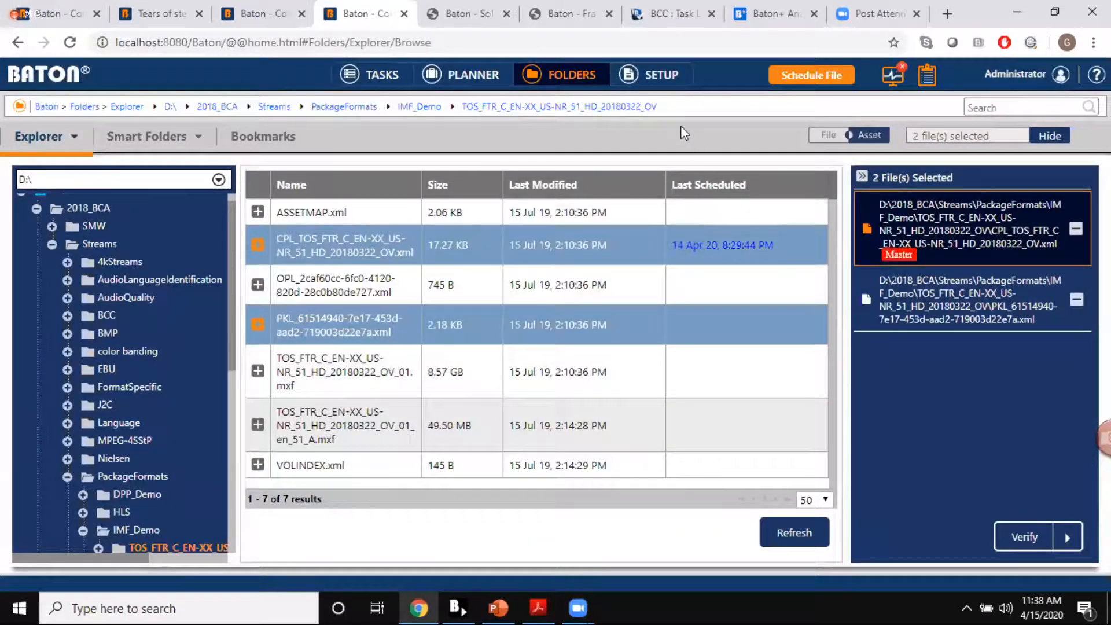
pyautogui.click(862, 178)
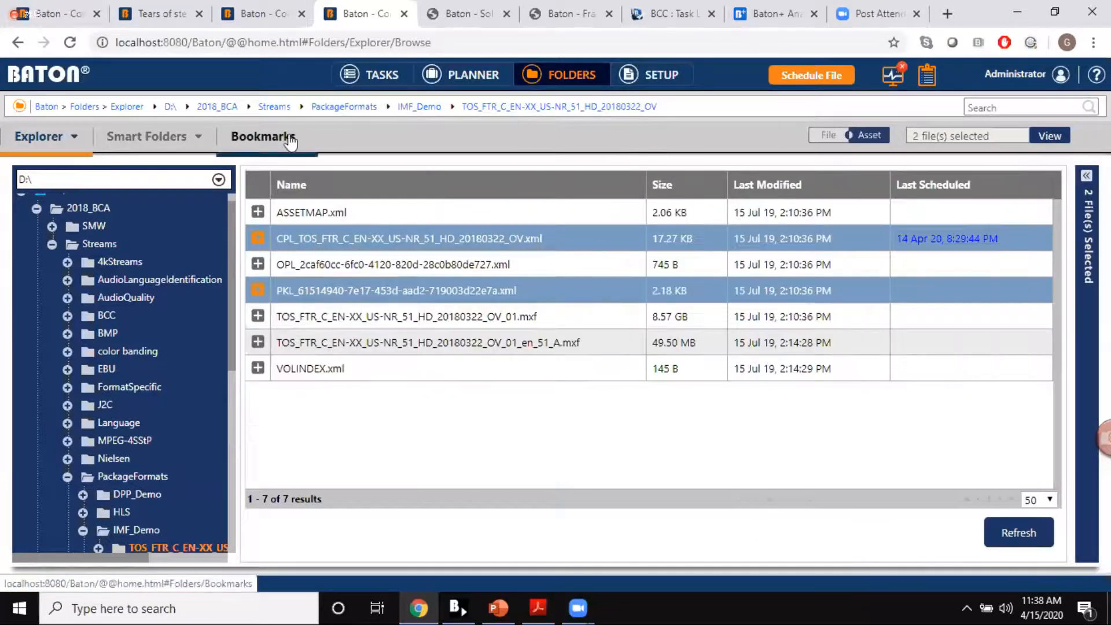
# Step: Open the checker servers in Setup and view the form for registering a new one, without registering anything
pyautogui.click(637, 75)
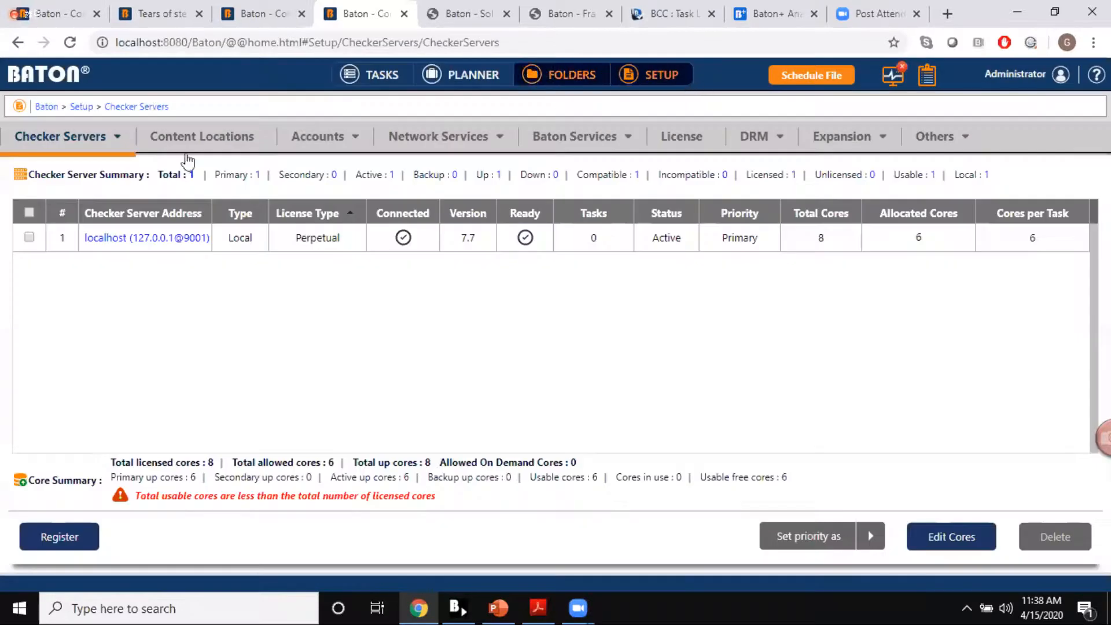
pyautogui.click(53, 539)
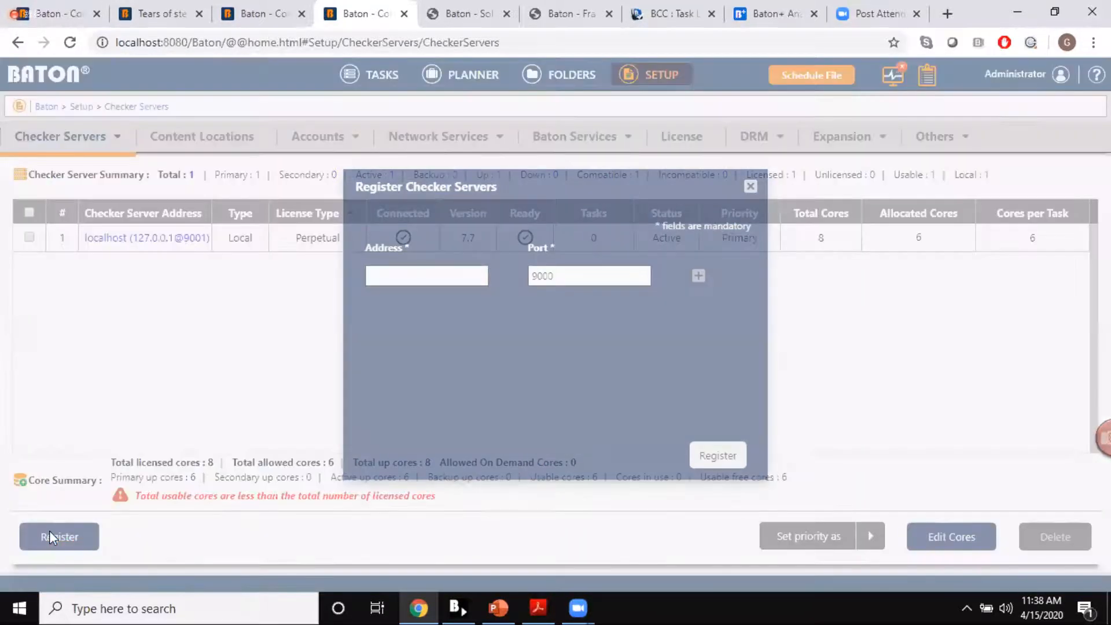
pyautogui.click(751, 187)
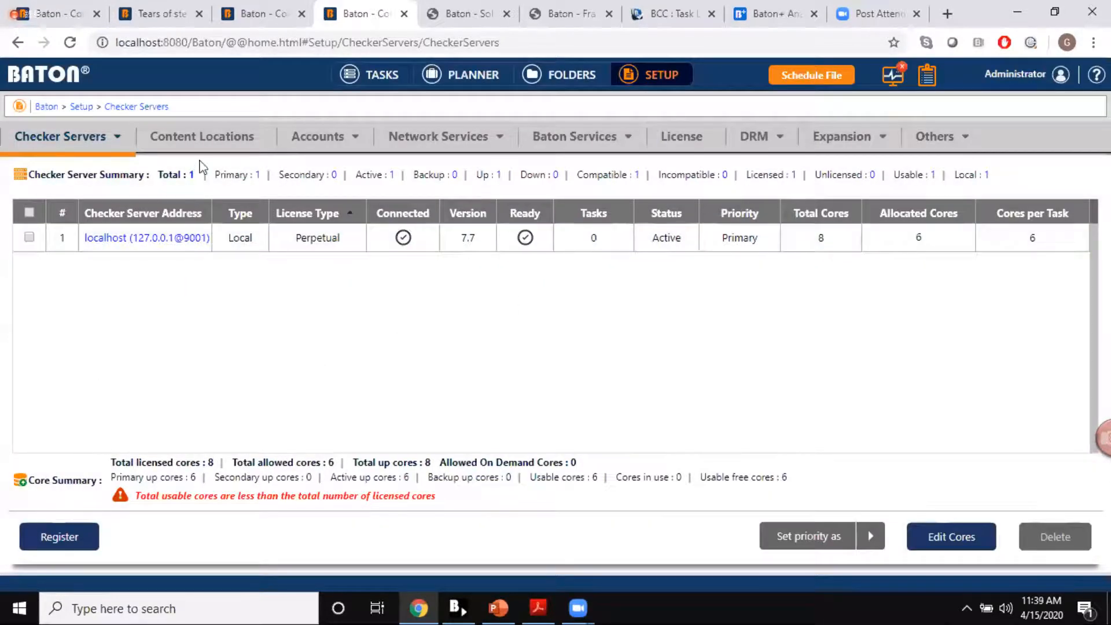
# Step: Open the content locations and start registering a new one of the S3 Storage type
pyautogui.click(200, 140)
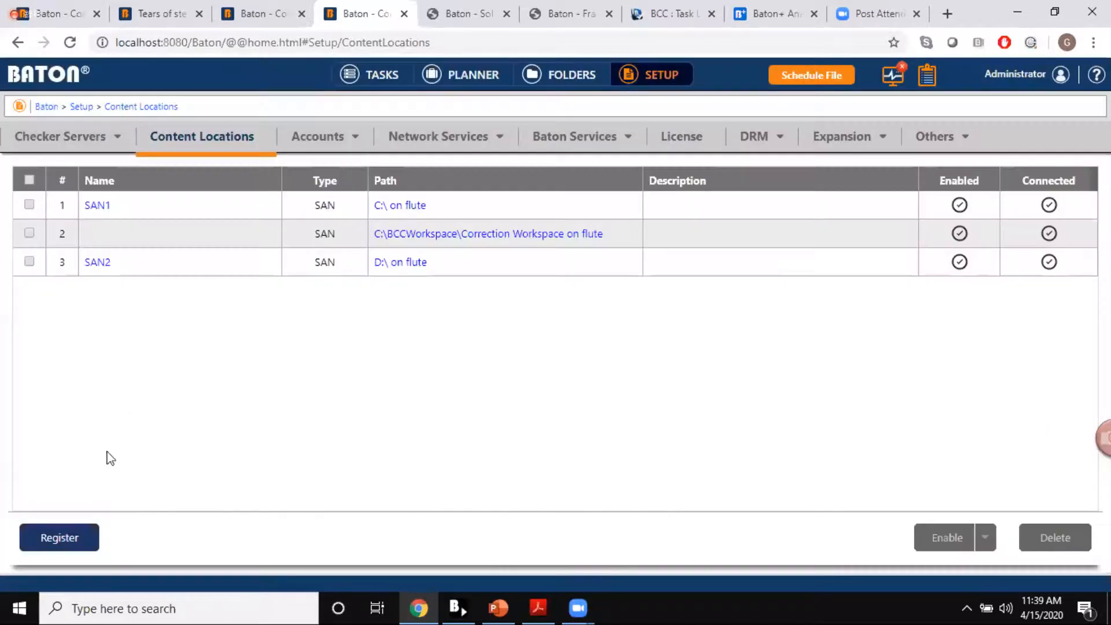
pyautogui.click(52, 537)
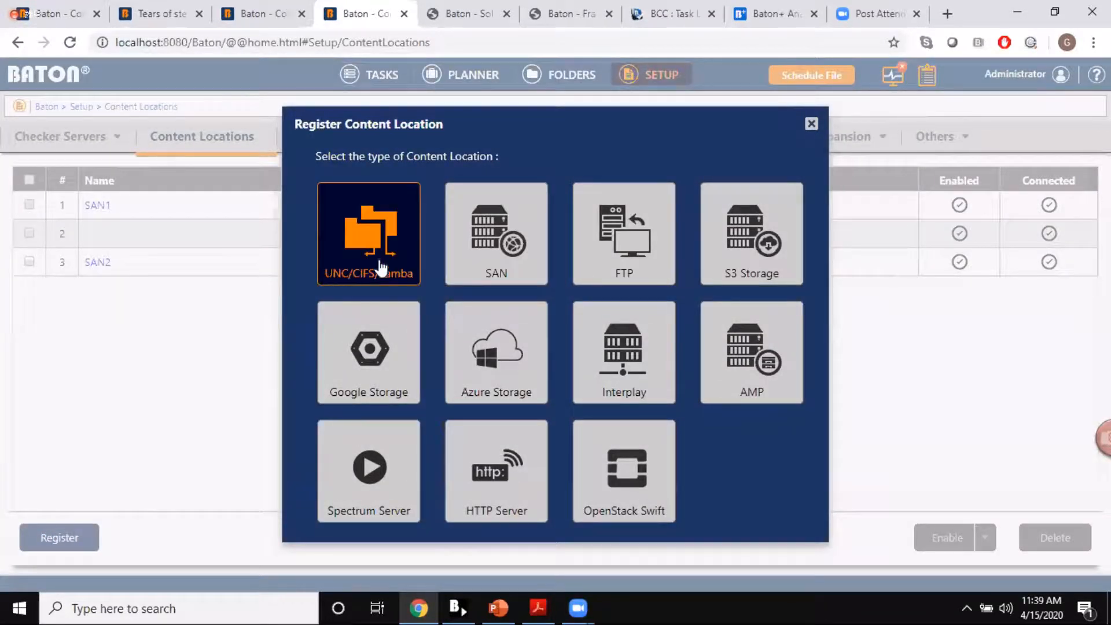
pyautogui.click(731, 255)
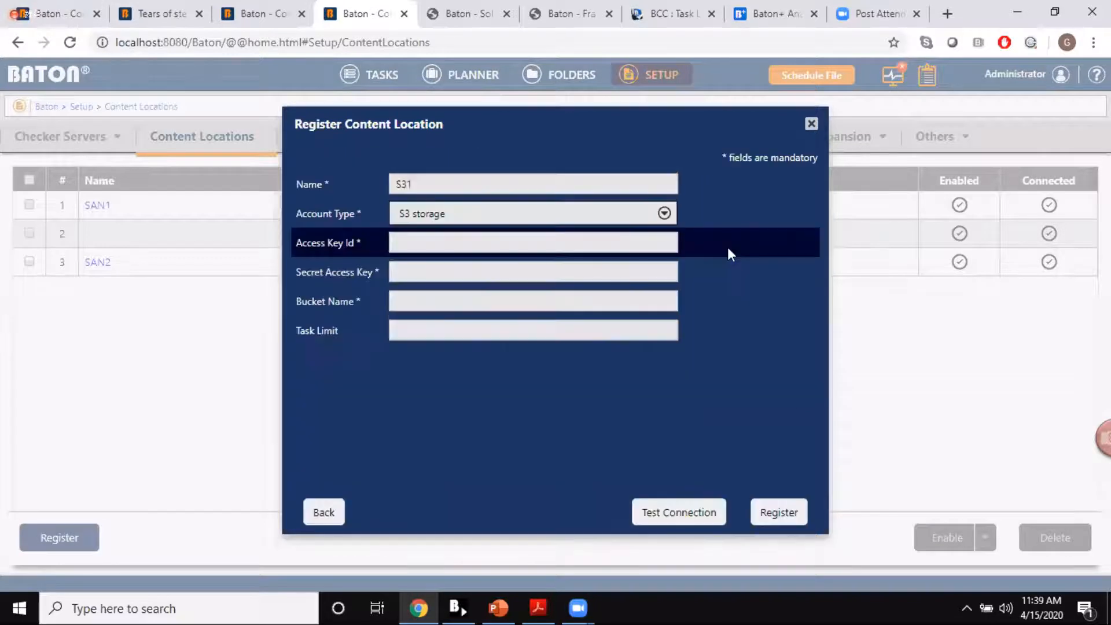
# Step: Try the account type S3 compatible storage to view its fields, and return the type to S3 storage
pyautogui.click(622, 221)
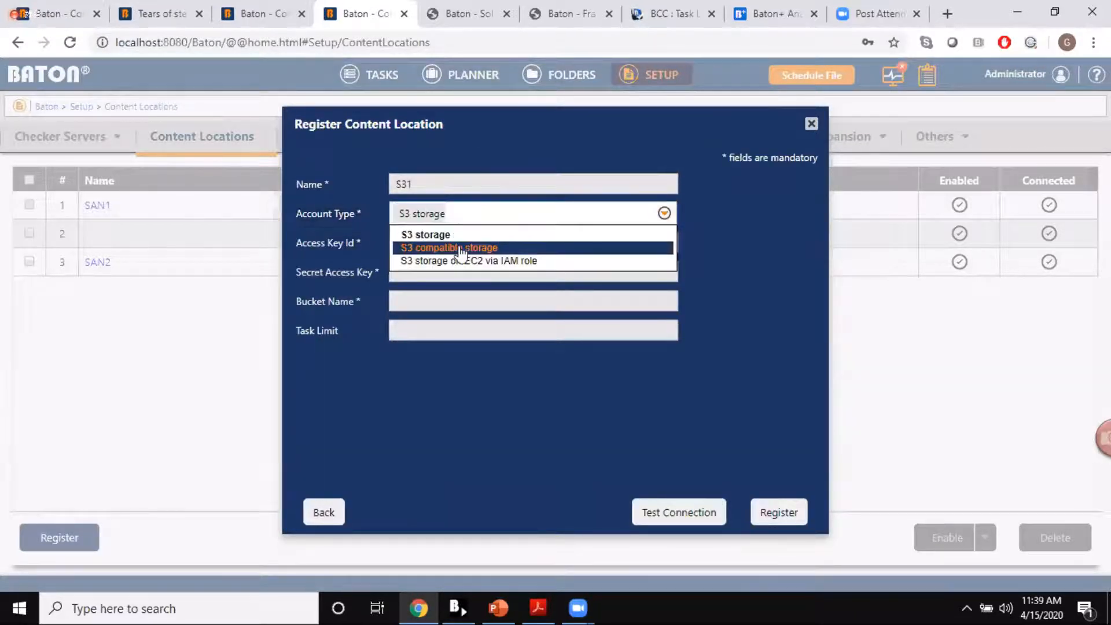
pyautogui.click(462, 248)
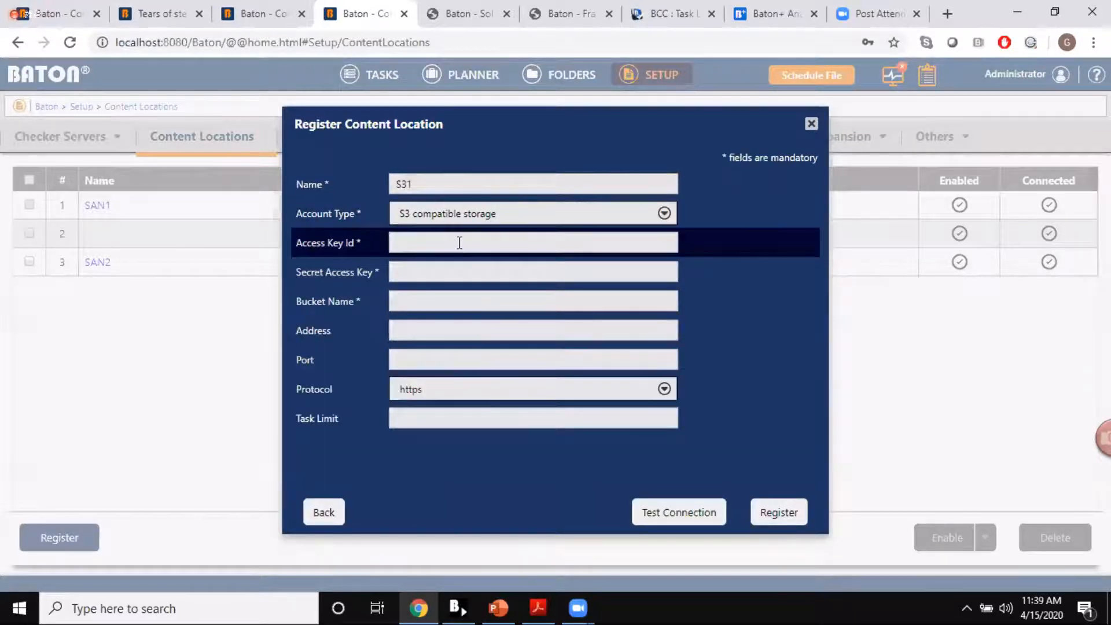
pyautogui.click(489, 224)
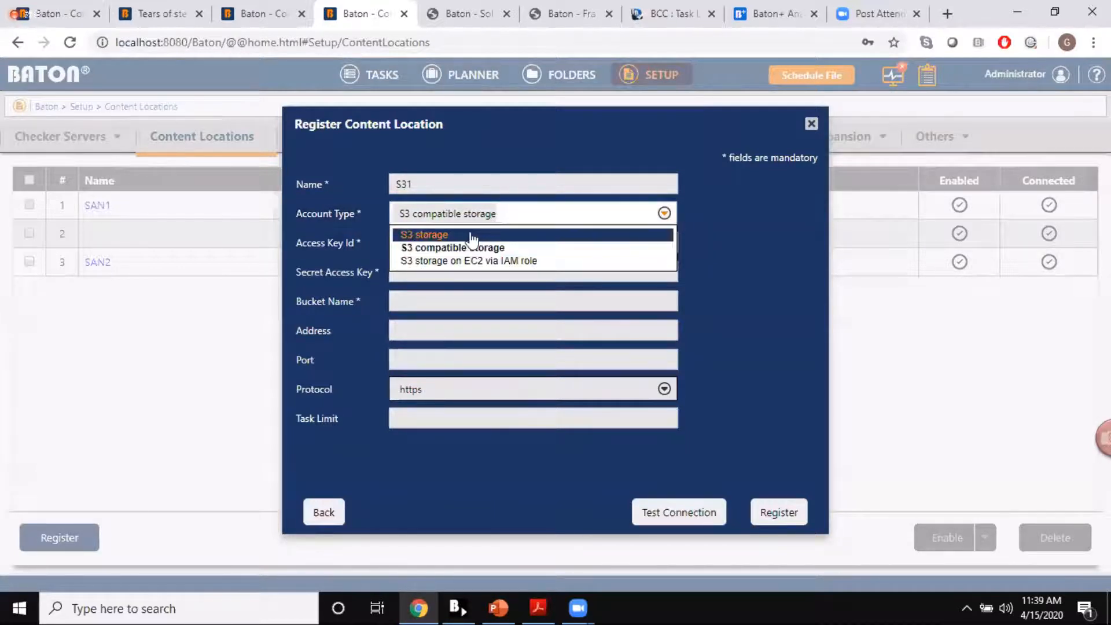
pyautogui.click(474, 236)
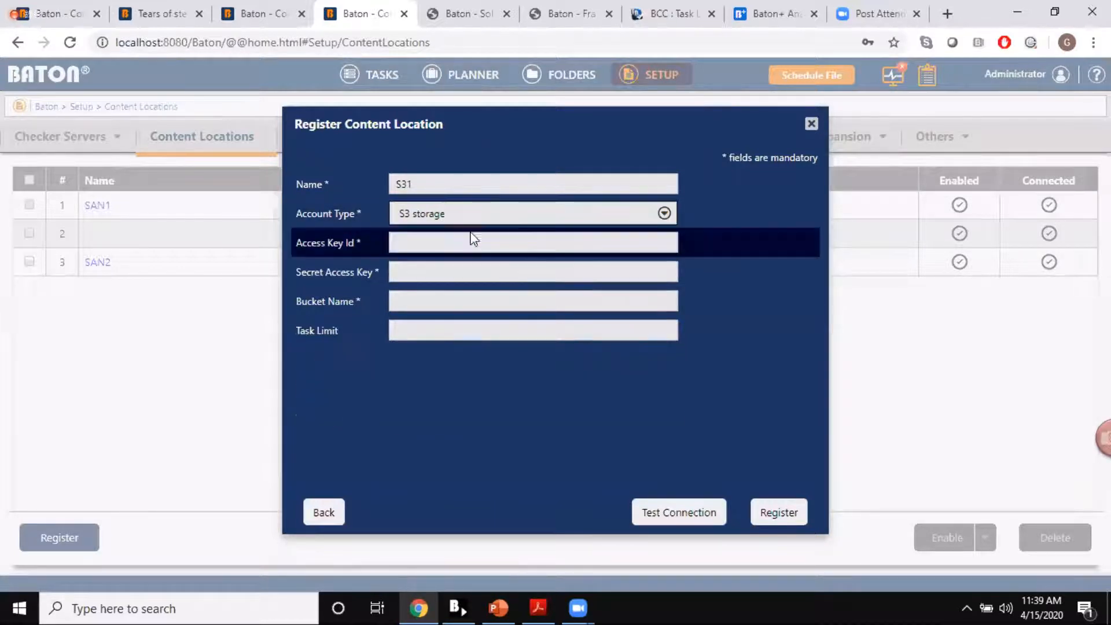
# Step: View the fields for the account type S3 storage on EC2 via IAM role, and close the content location registration without registering
pyautogui.click(512, 218)
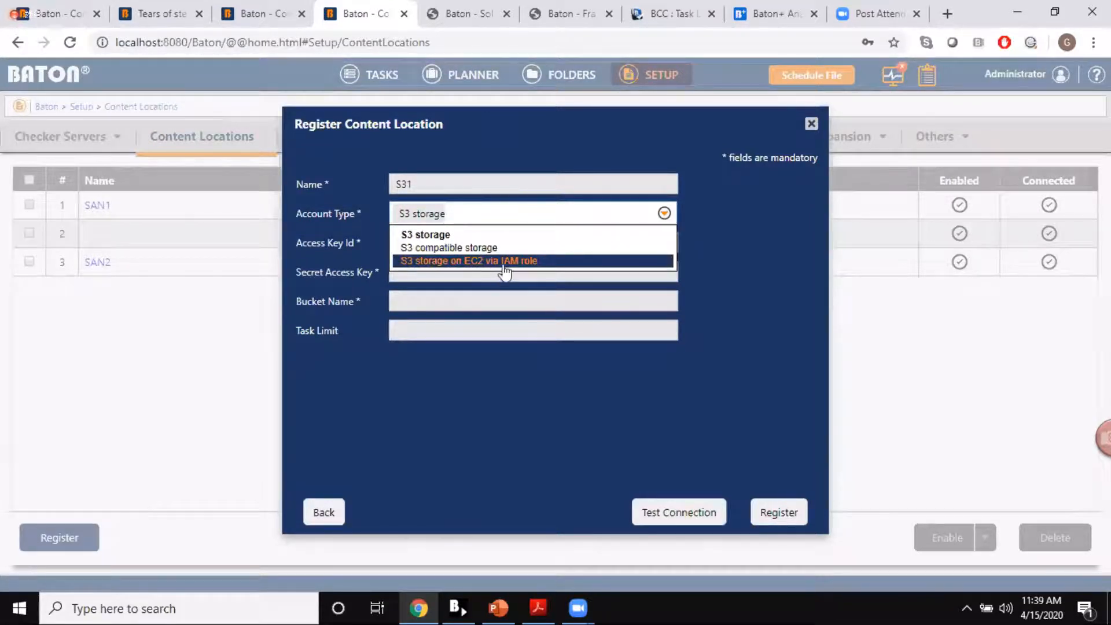
pyautogui.click(523, 261)
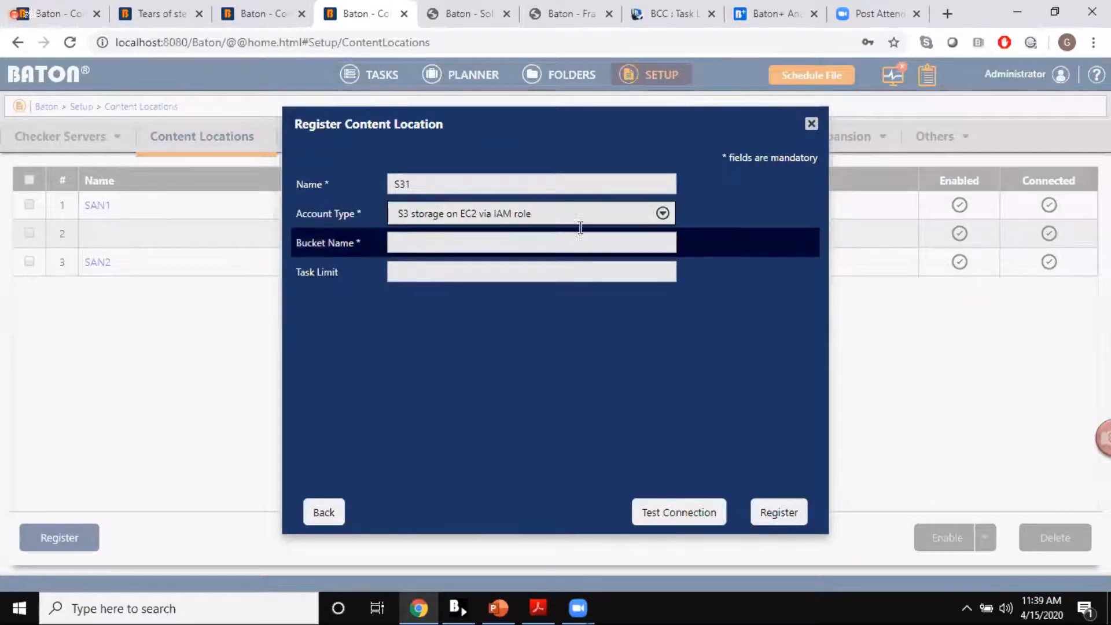
pyautogui.click(812, 123)
pyautogui.click(84, 524)
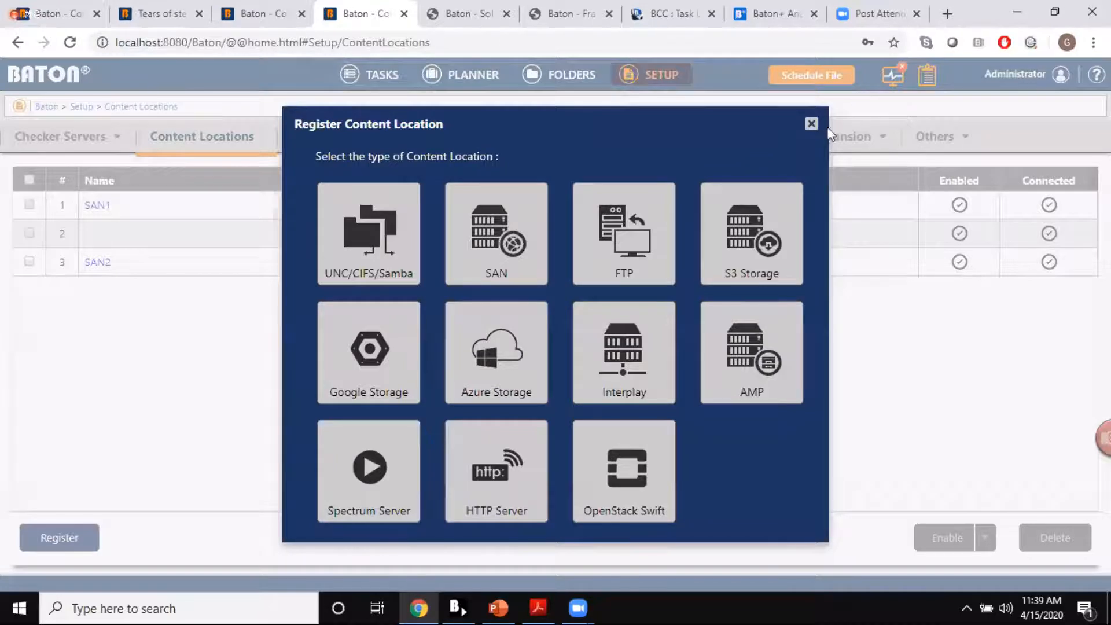
pyautogui.click(811, 124)
pyautogui.moveTo(817, 134)
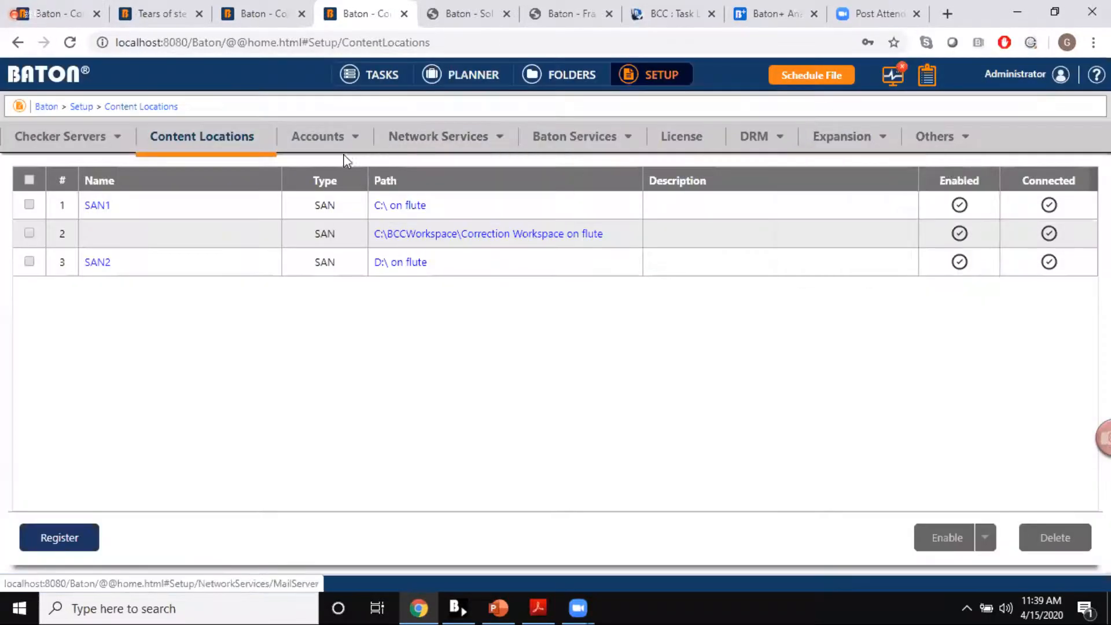
# Step: Open the user accounts in Setup and examine the roles assigned to the administrator and test plan manager users
pyautogui.moveTo(329, 146)
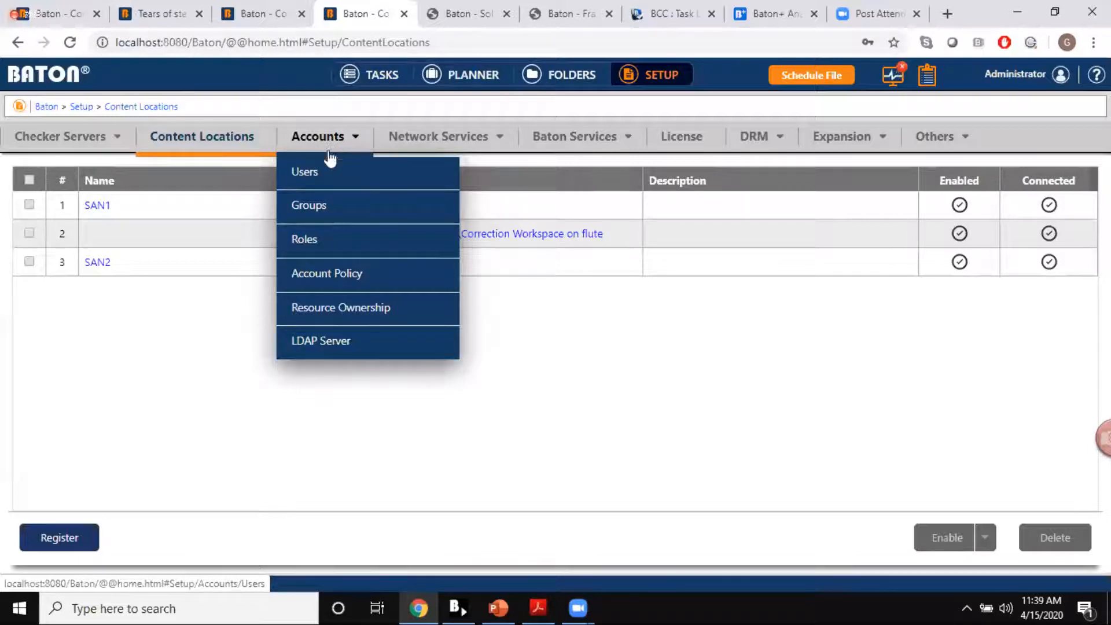
pyautogui.click(318, 171)
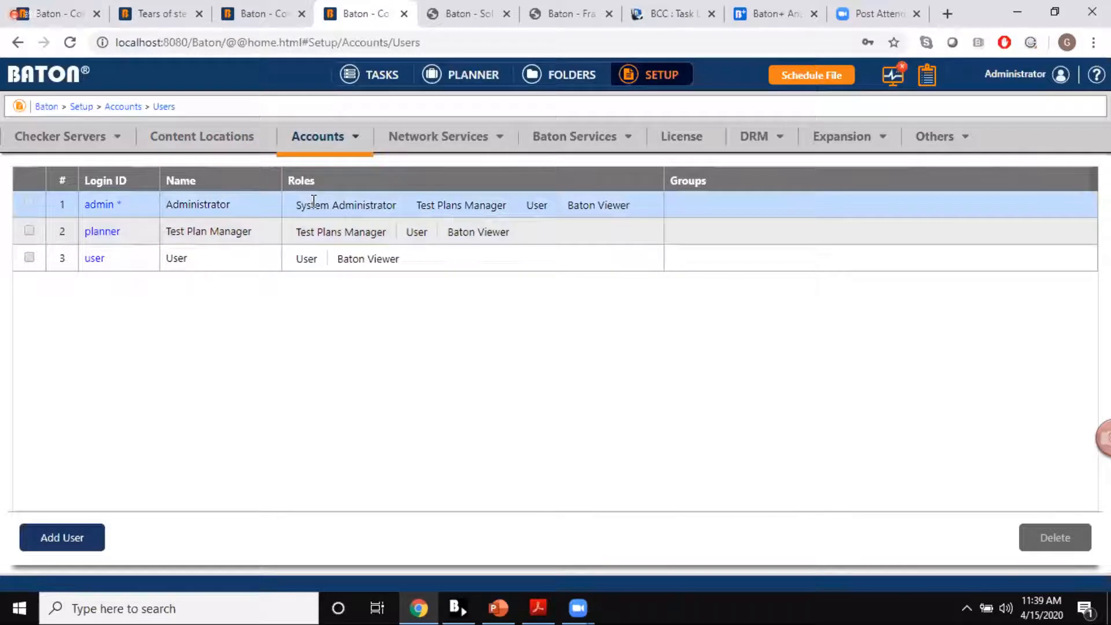
pyautogui.moveTo(302, 204); pyautogui.dragTo(392, 205)
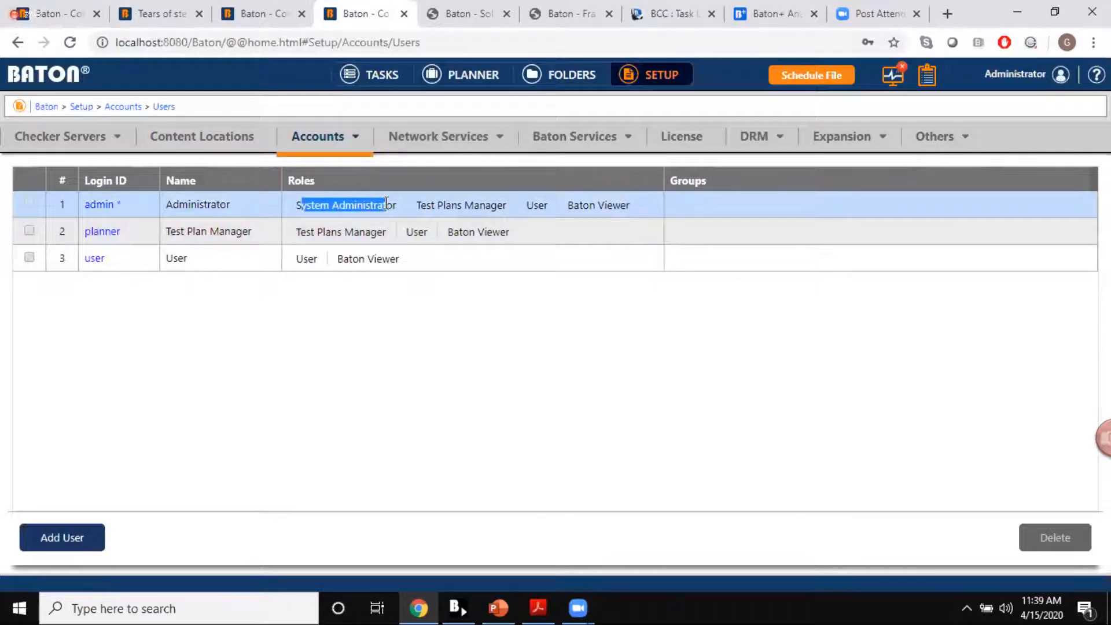
pyautogui.click(358, 238)
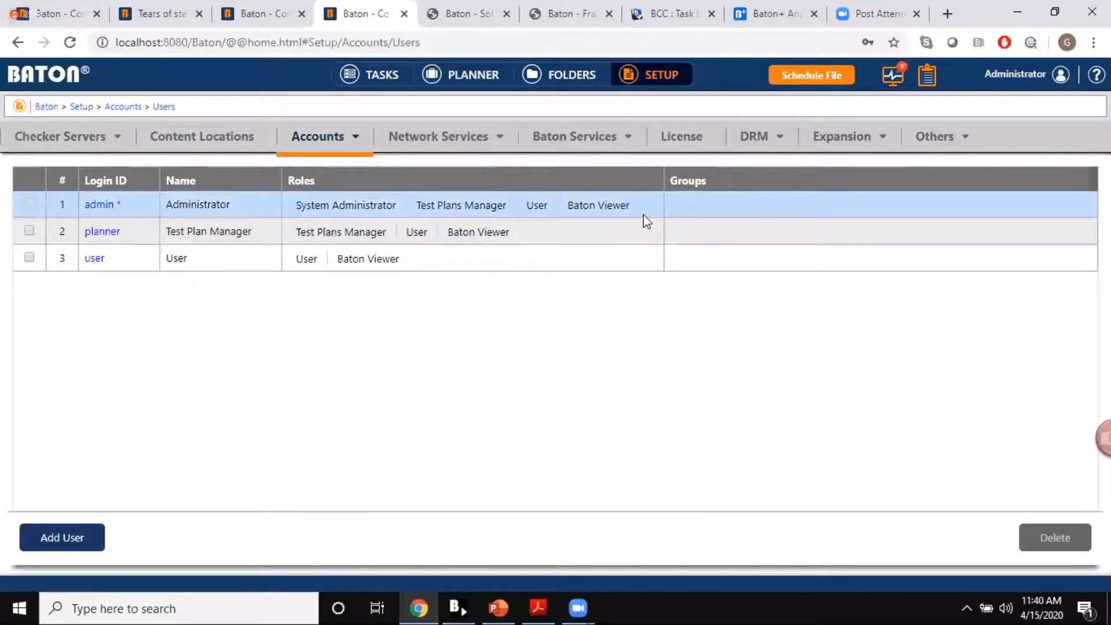
# Step: Close the extra Baton, test result and help pages in the browser to reach the Content Corrector task list
pyautogui.click(201, 16)
pyautogui.click(201, 17)
pyautogui.click(201, 17)
pyautogui.click(201, 17)
pyautogui.click(200, 16)
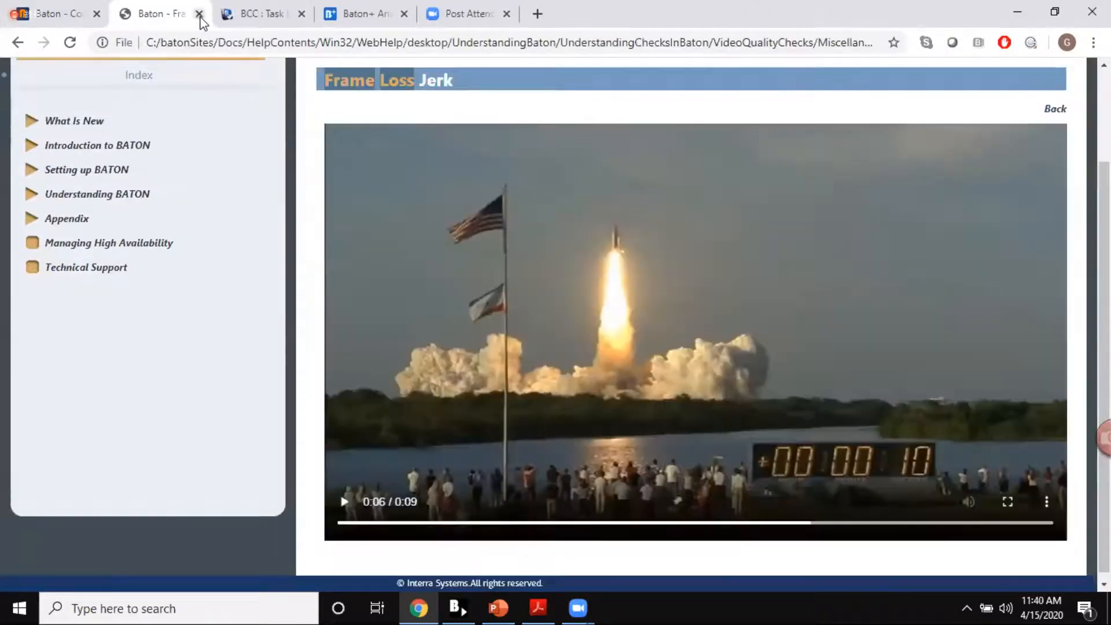
pyautogui.click(200, 16)
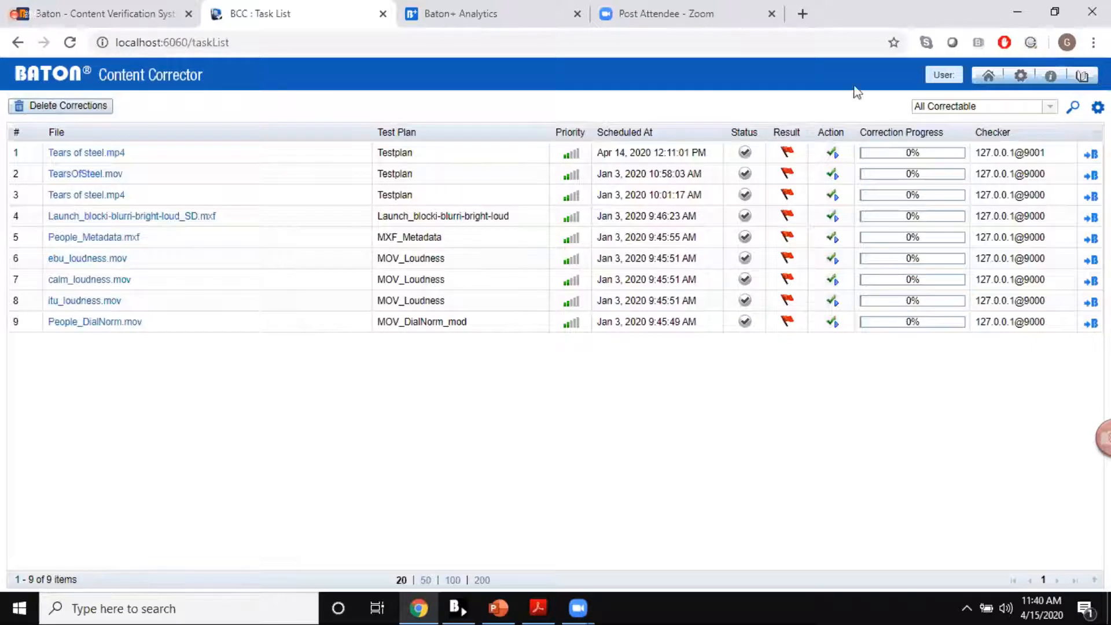
# Step: Open the Content Corrector settings and review the audio, video, metadata and miscellaneous correction settings
pyautogui.click(1021, 77)
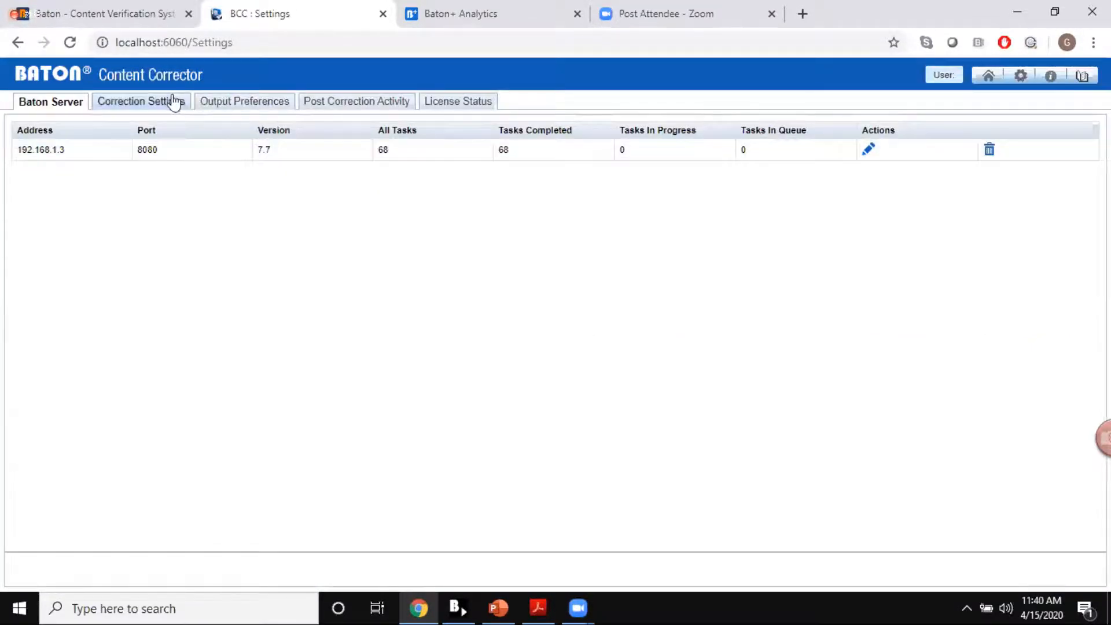
pyautogui.click(177, 106)
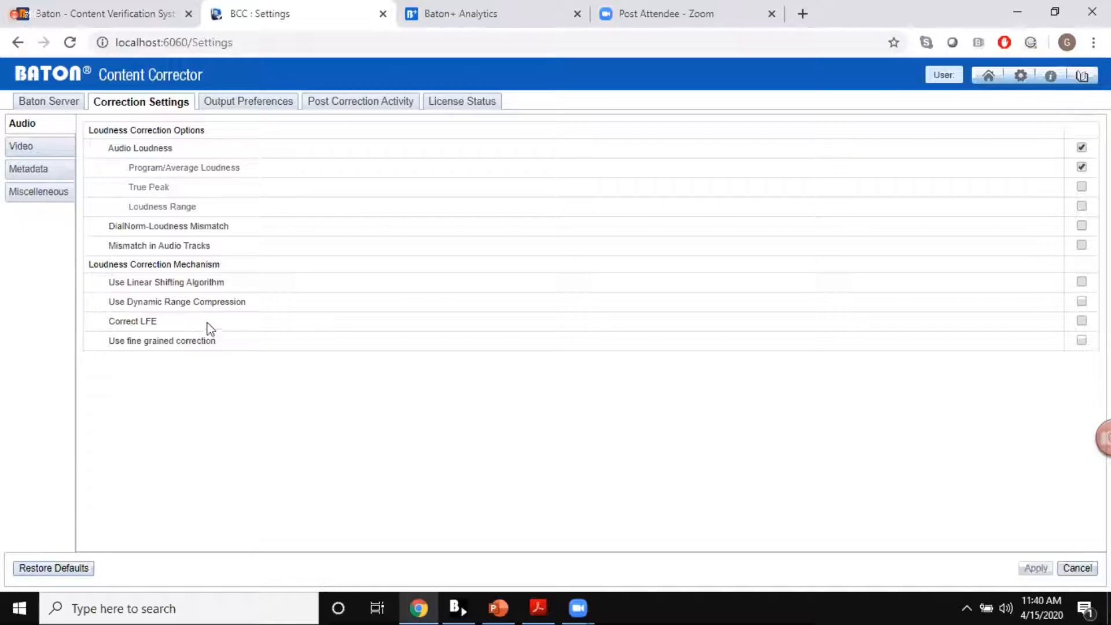
pyautogui.click(50, 147)
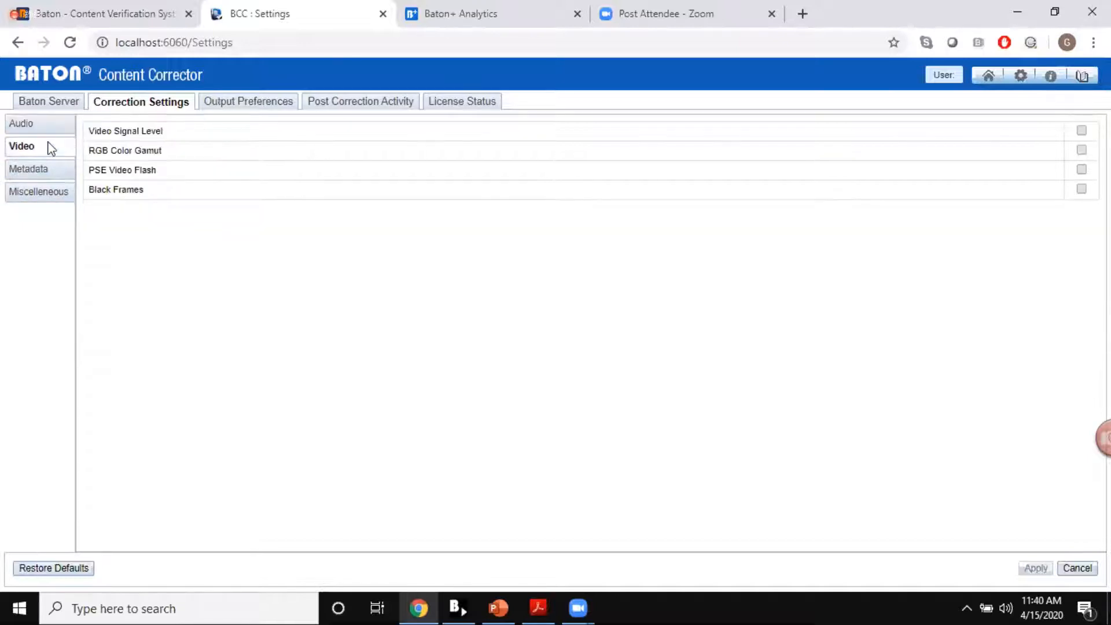
pyautogui.moveTo(97, 132); pyautogui.dragTo(172, 151)
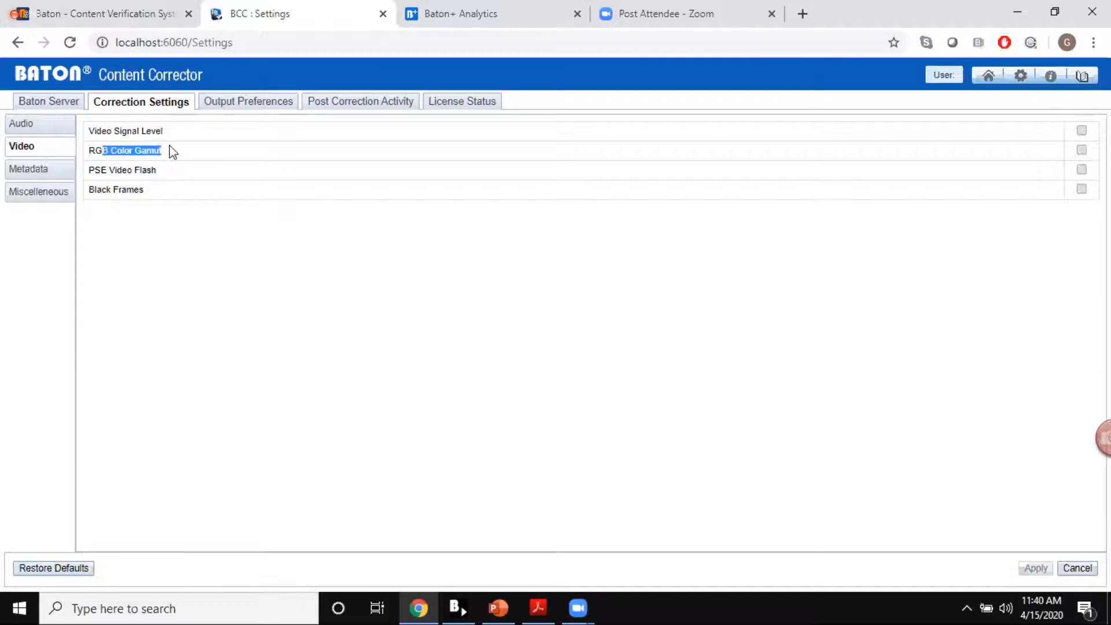
pyautogui.click(95, 173)
pyautogui.moveTo(95, 174); pyautogui.dragTo(164, 177)
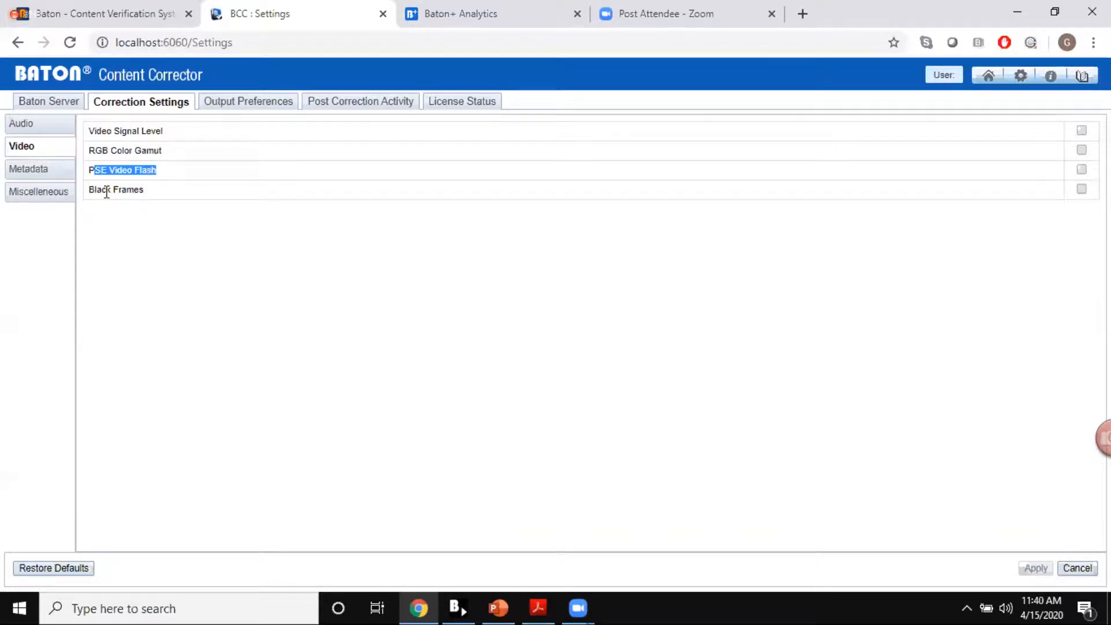
pyautogui.click(40, 169)
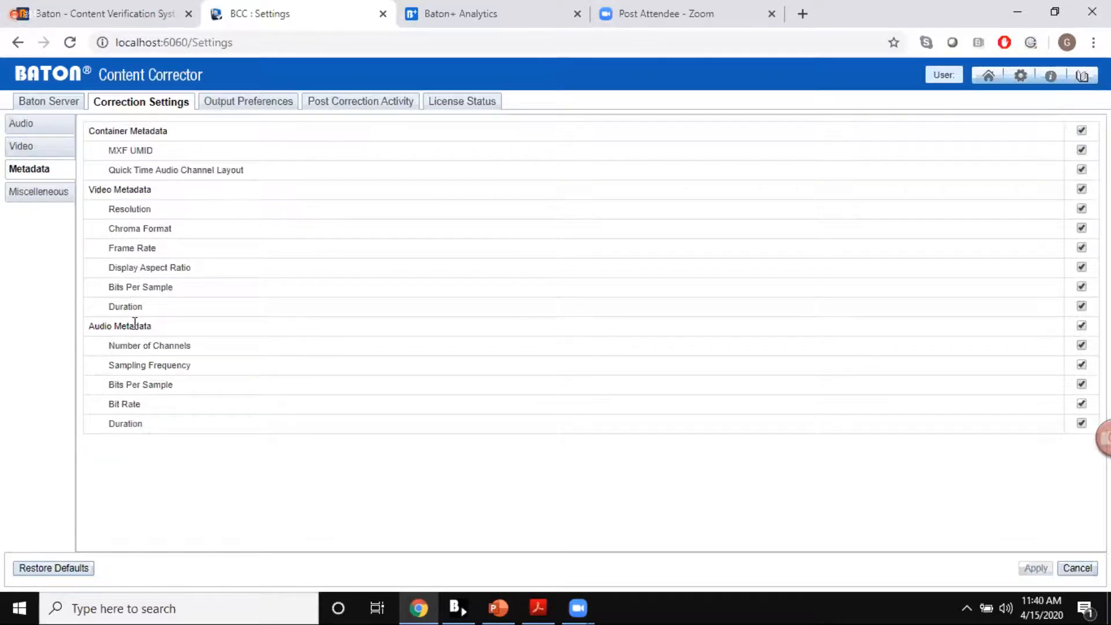
pyautogui.click(54, 196)
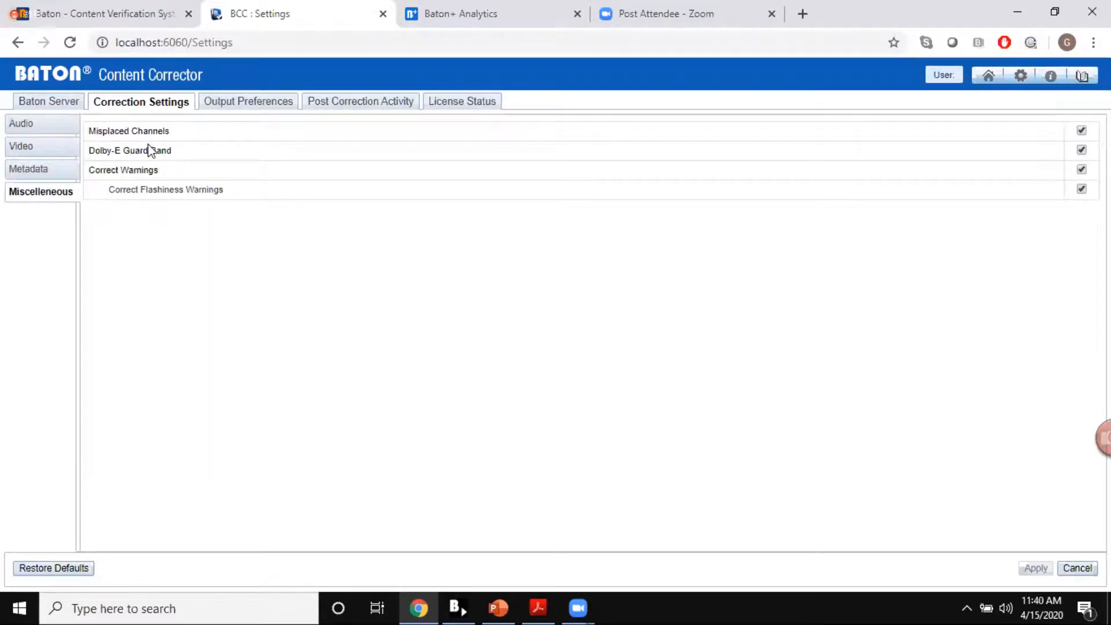
# Step: Close the Content Corrector page and view the Baton+ result statistics, including the SD Shows Test Plan breakdown
pyautogui.click(382, 13)
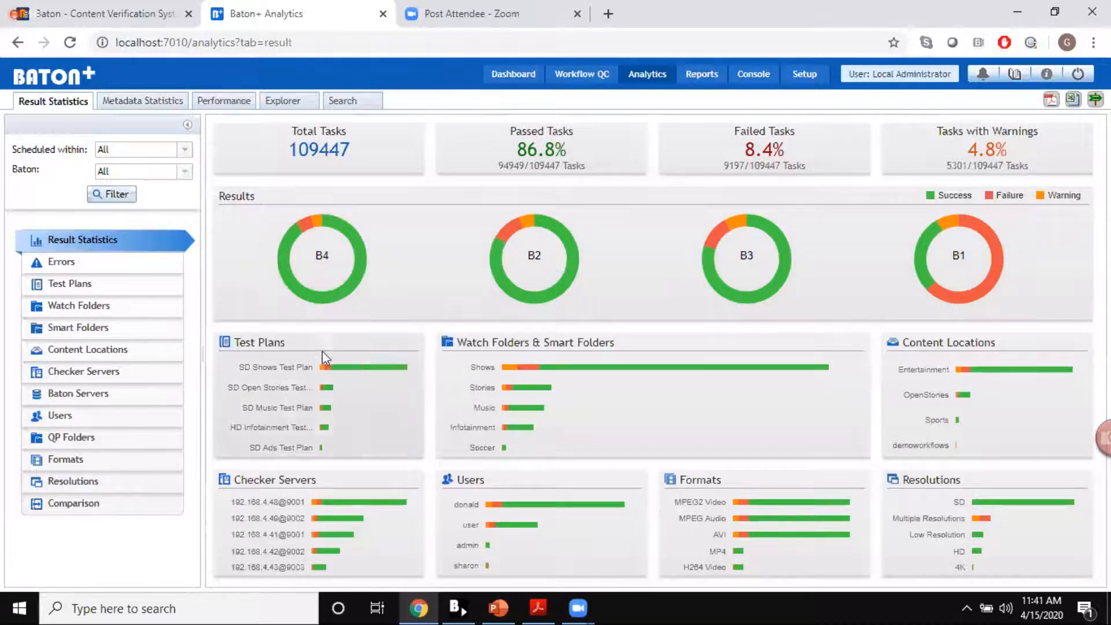
pyautogui.moveTo(332, 374)
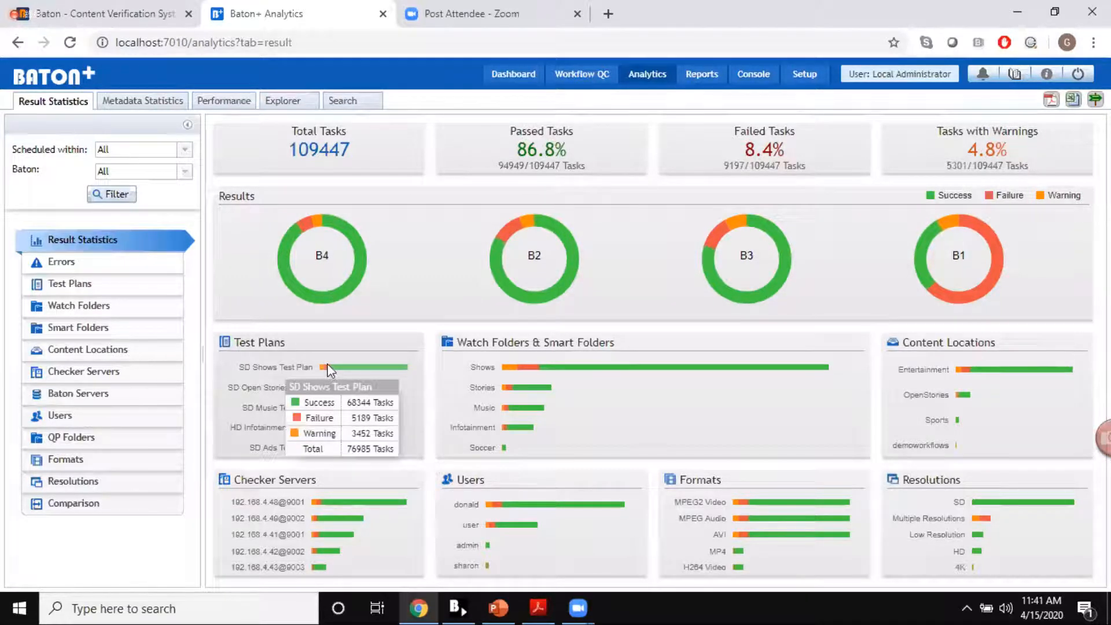
pyautogui.moveTo(527, 371)
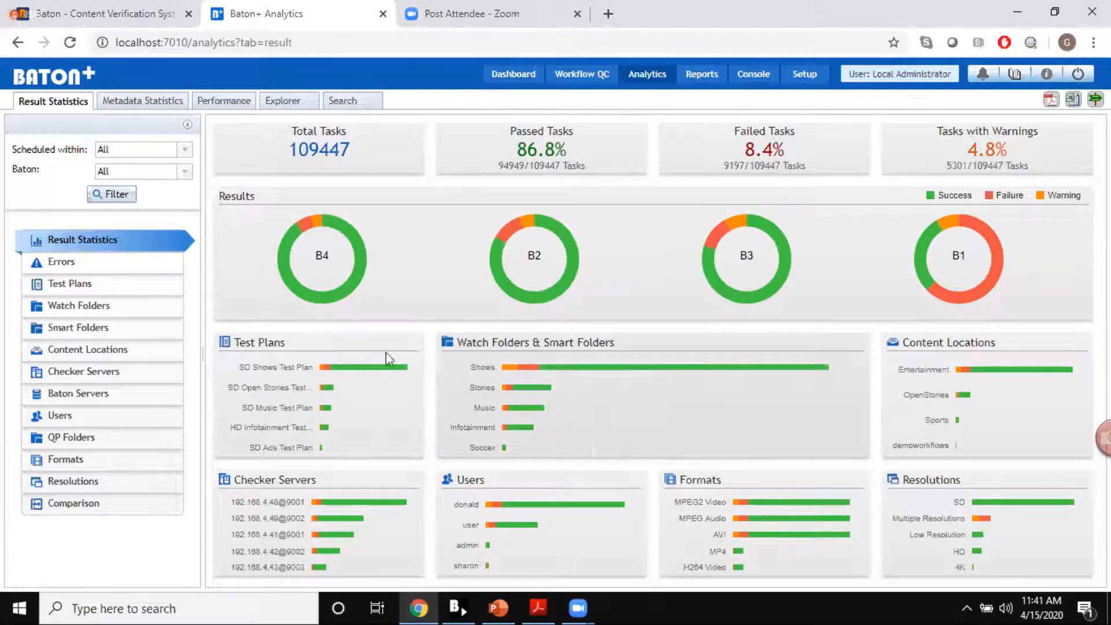
# Step: Examine the error statistics in Baton+ down to the end of the full error list, and view the test plan statistics
pyautogui.click(92, 265)
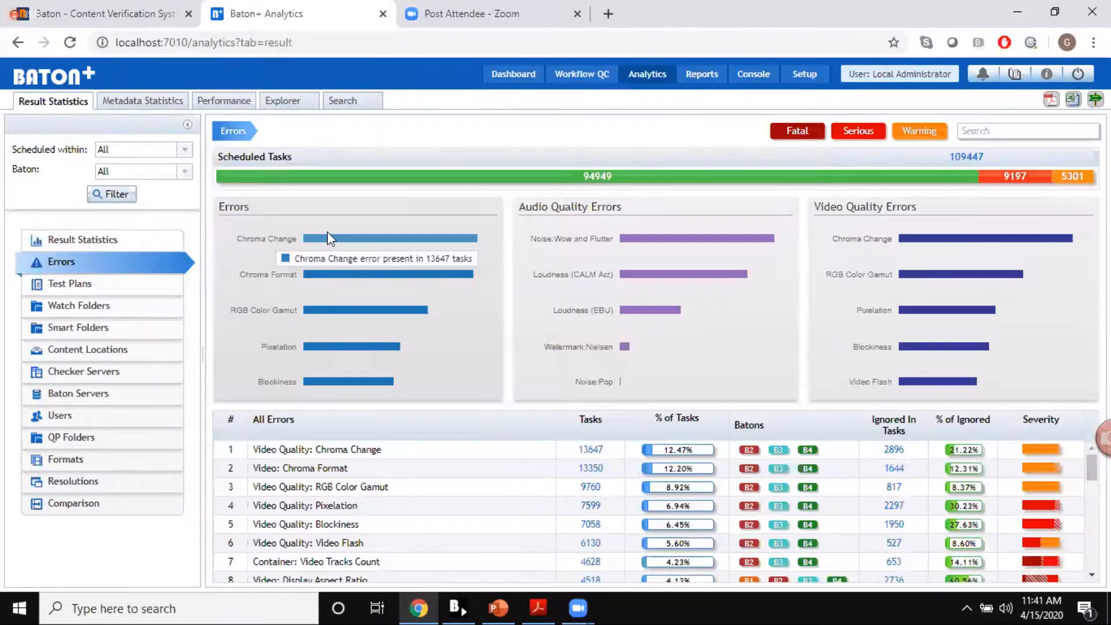
pyautogui.moveTo(338, 277)
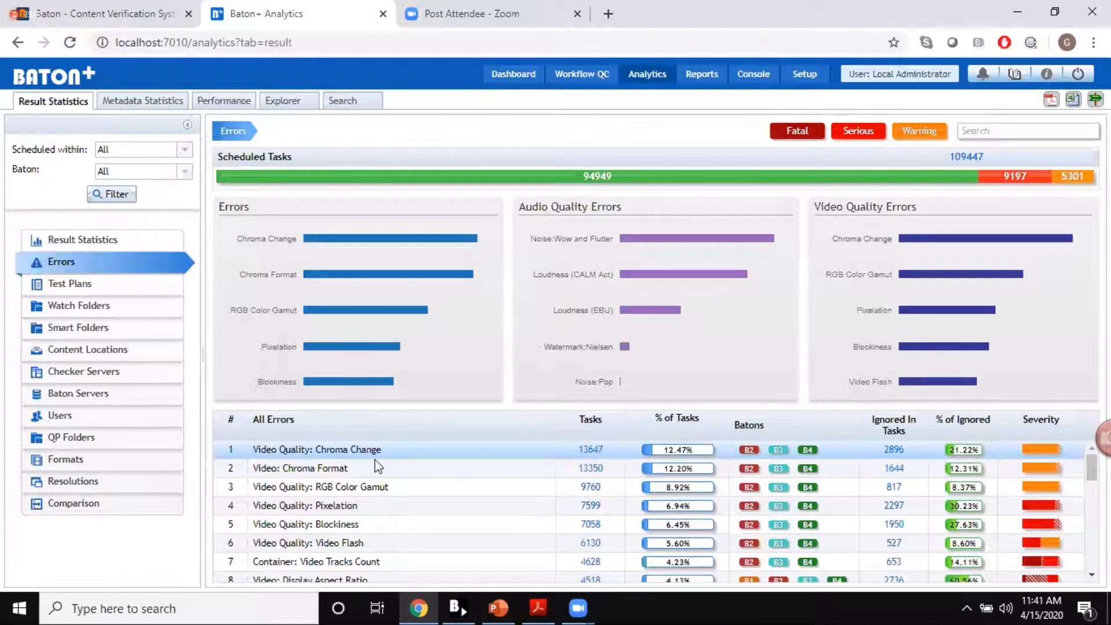
pyautogui.scroll(-1, 367, 469)
pyautogui.scroll(1, 367, 466)
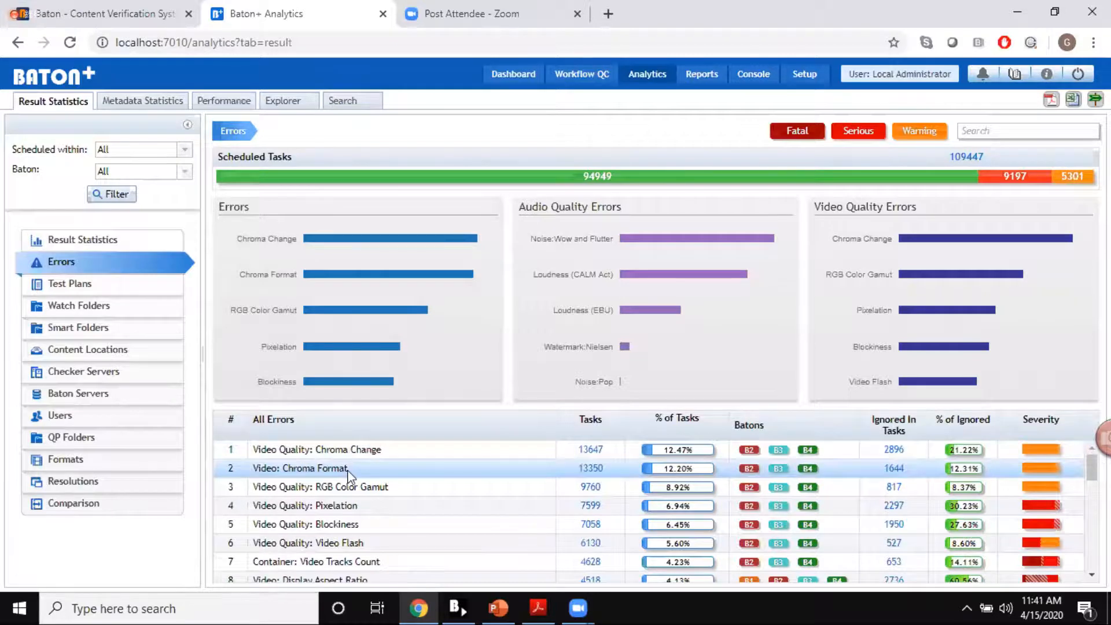
pyautogui.scroll(-5, 341, 521)
pyautogui.scroll(-7, 342, 533)
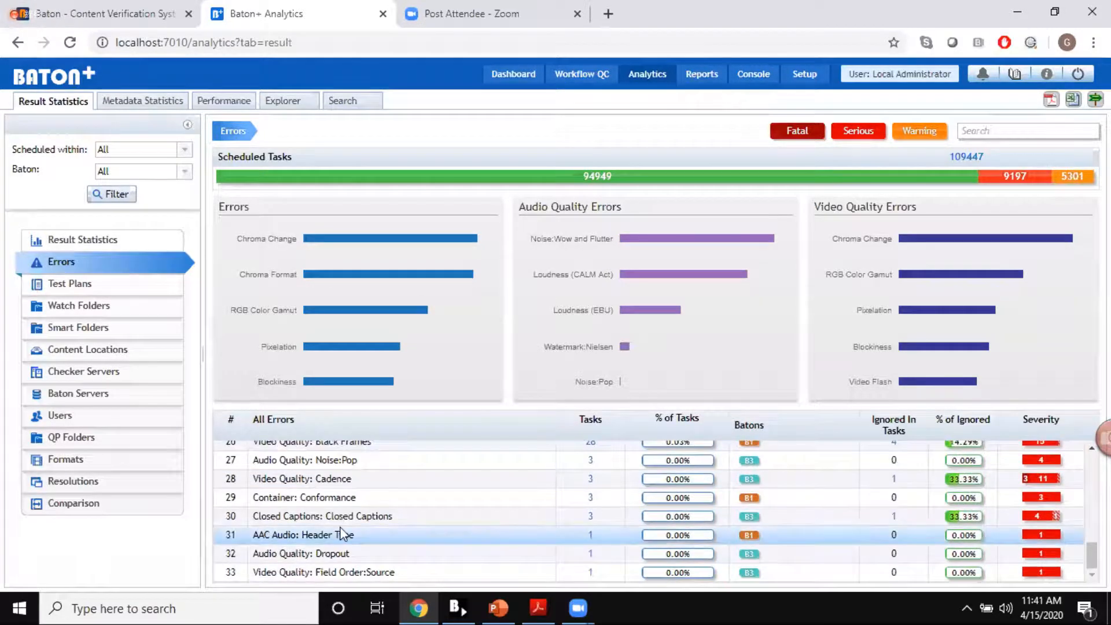
pyautogui.click(74, 284)
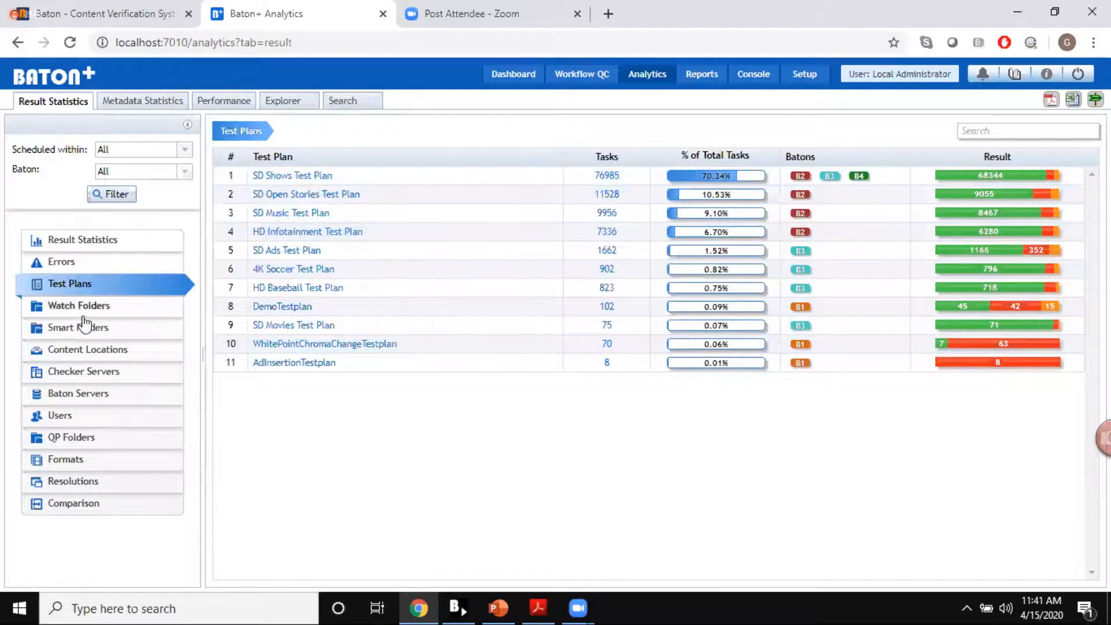
# Step: Review the performance statistics, task distribution, task queue history and daily throughput in Baton+ Analytics
pyautogui.click(231, 106)
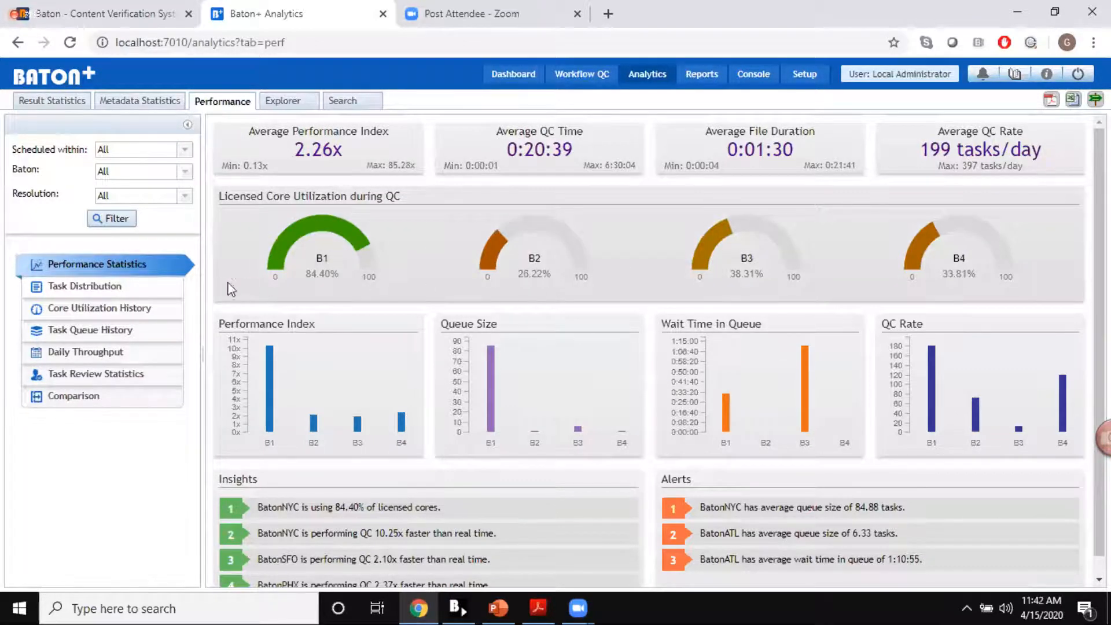
pyautogui.click(103, 290)
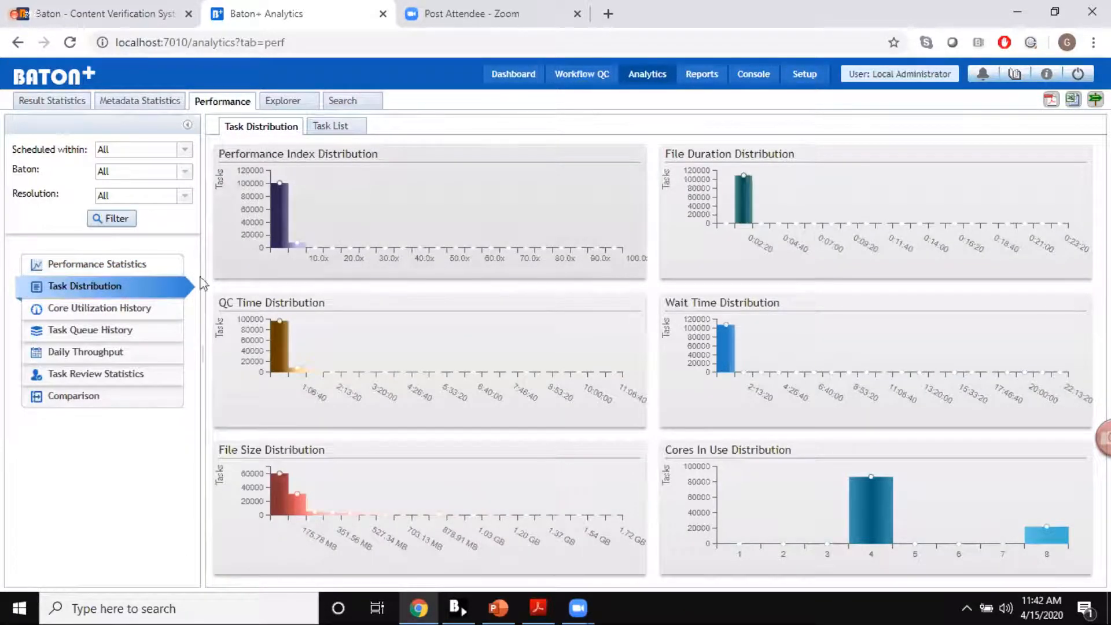
pyautogui.click(105, 333)
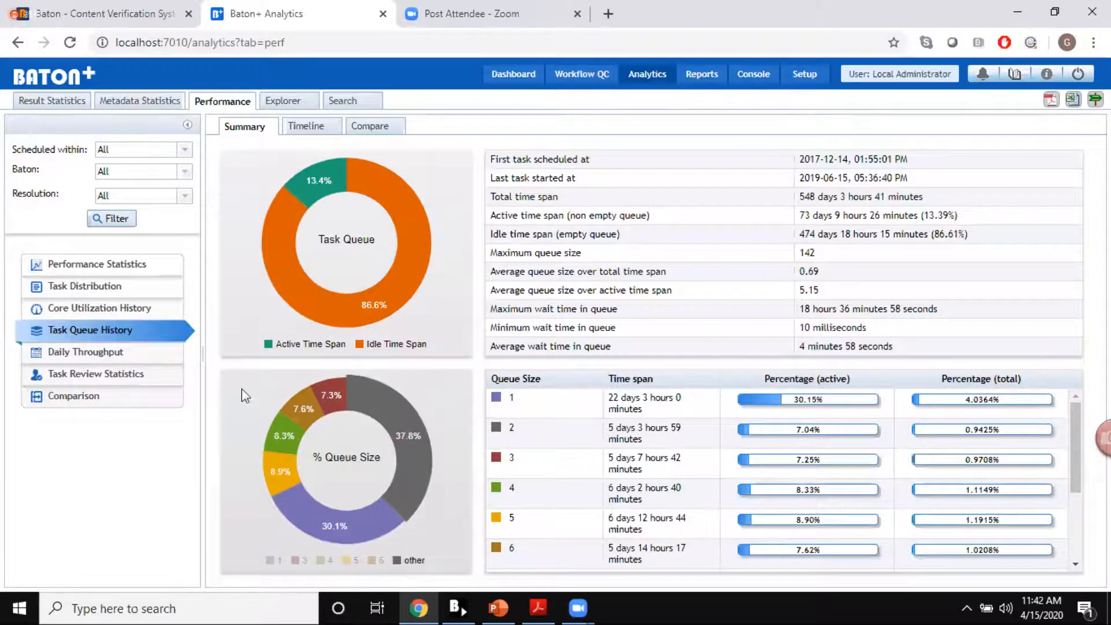
pyautogui.click(148, 354)
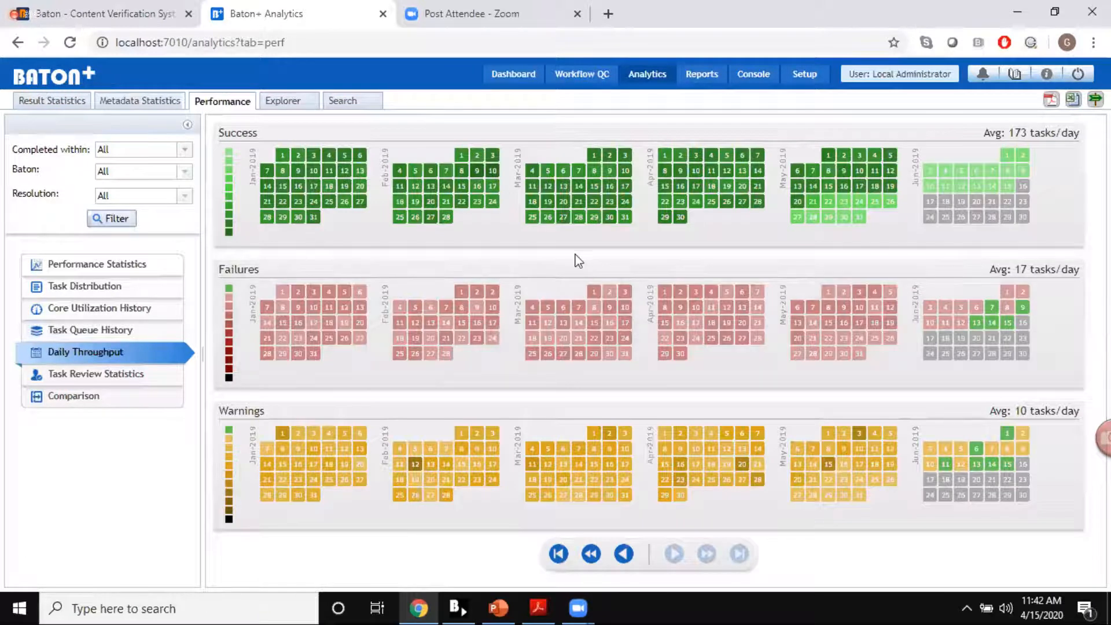
pyautogui.moveTo(595, 315)
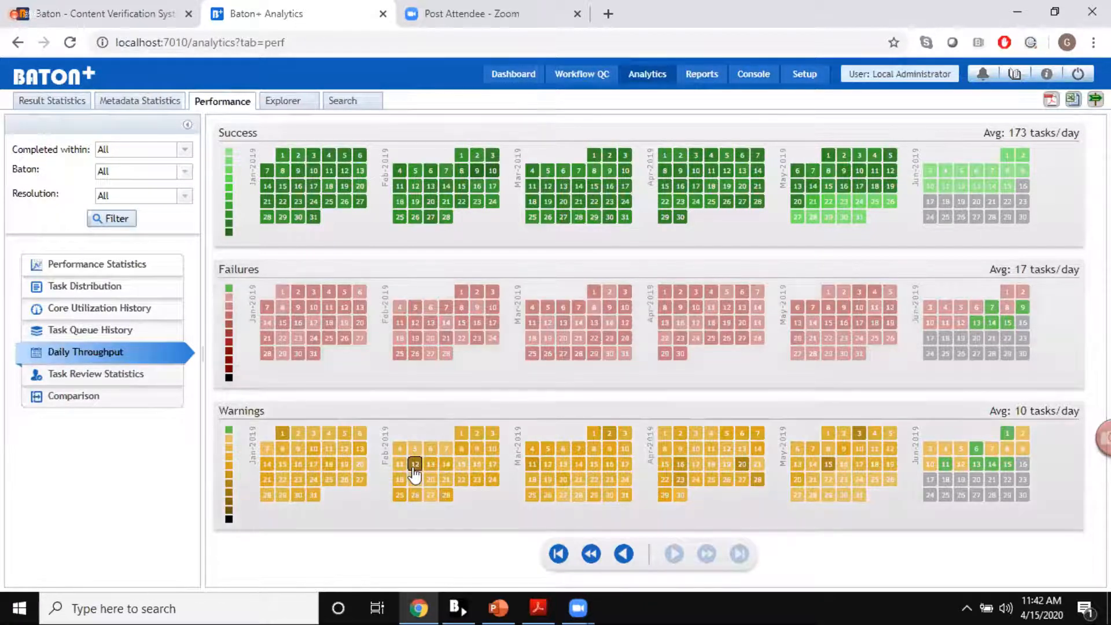
pyautogui.moveTo(414, 474)
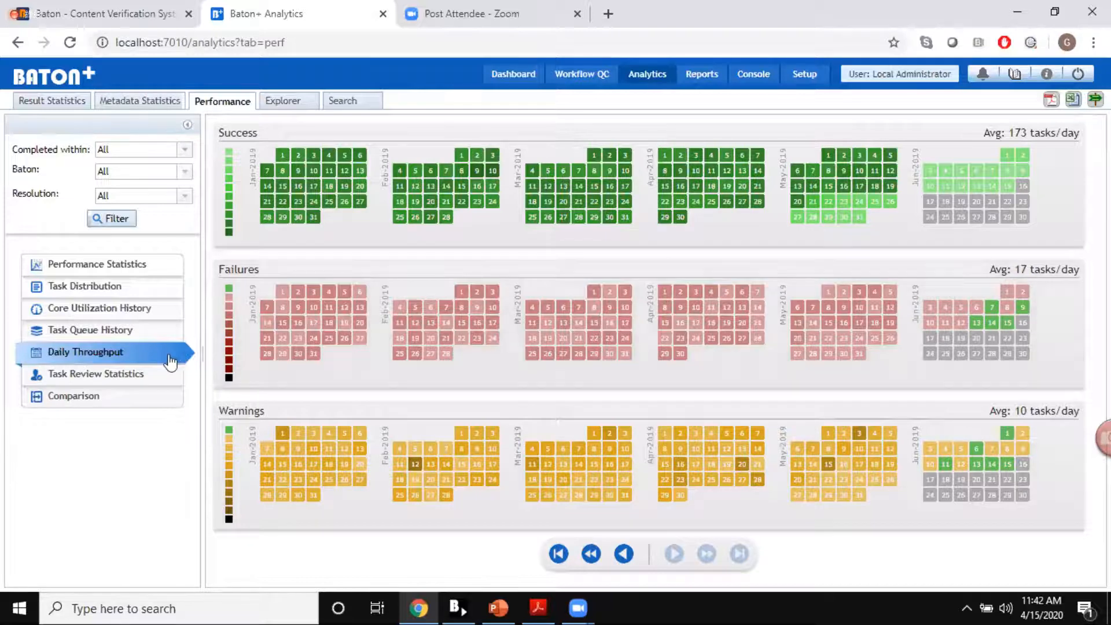
# Step: Open the Baton+ Dashboard and look through the AnalyticsOne widgets, including the error statistics and folder trends and distributions
pyautogui.click(501, 82)
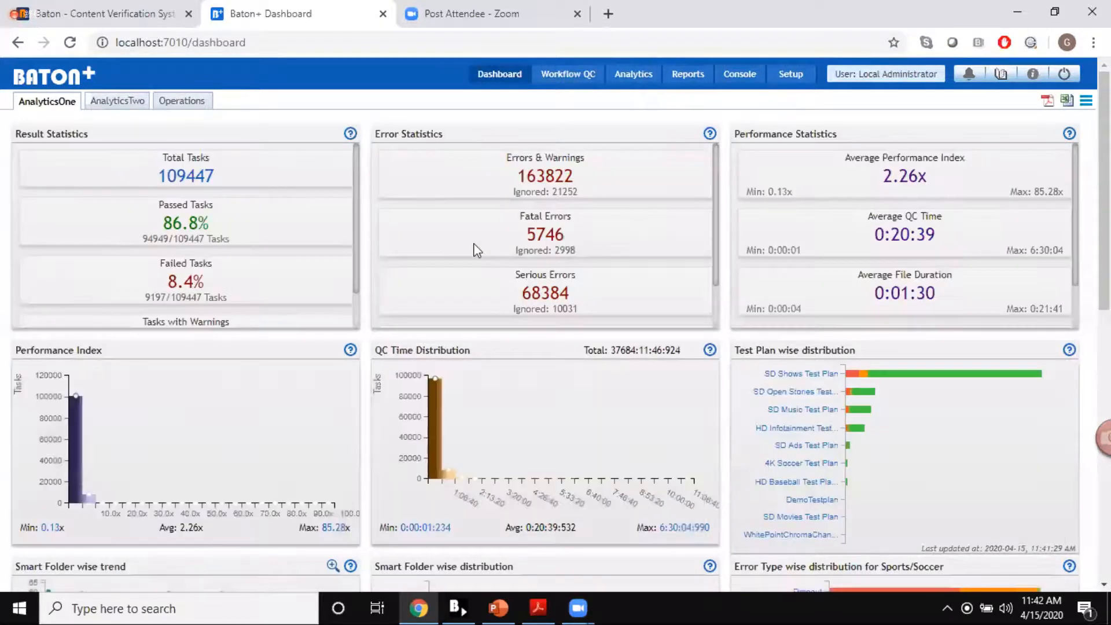
pyautogui.scroll(-1, 474, 250)
pyautogui.scroll(-1, 476, 250)
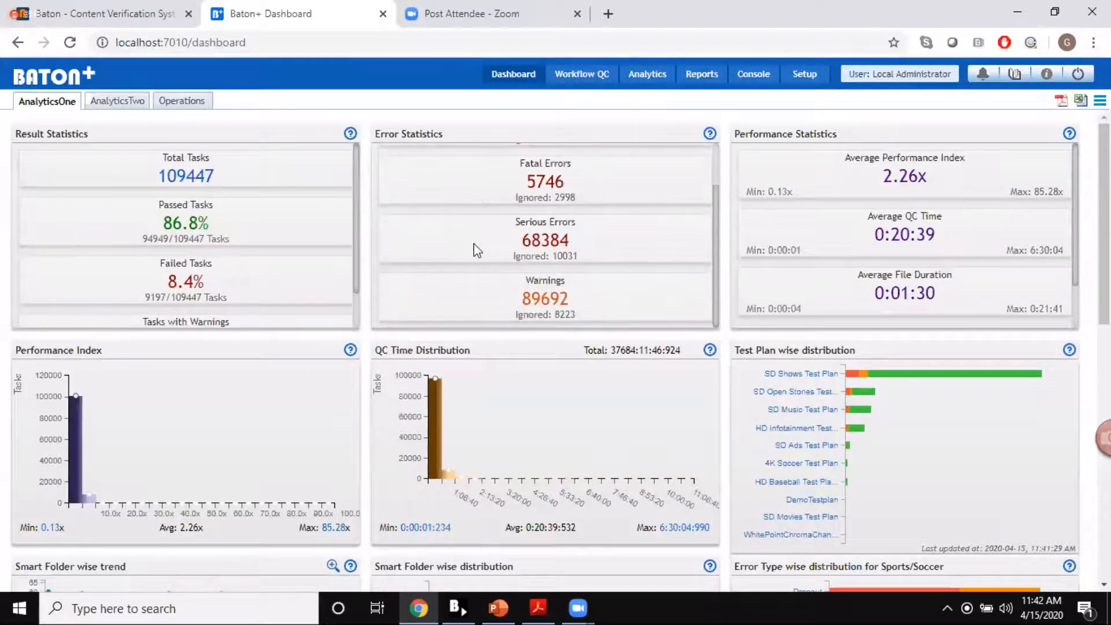
pyautogui.scroll(-1, 262, 253)
pyautogui.scroll(-8, 474, 397)
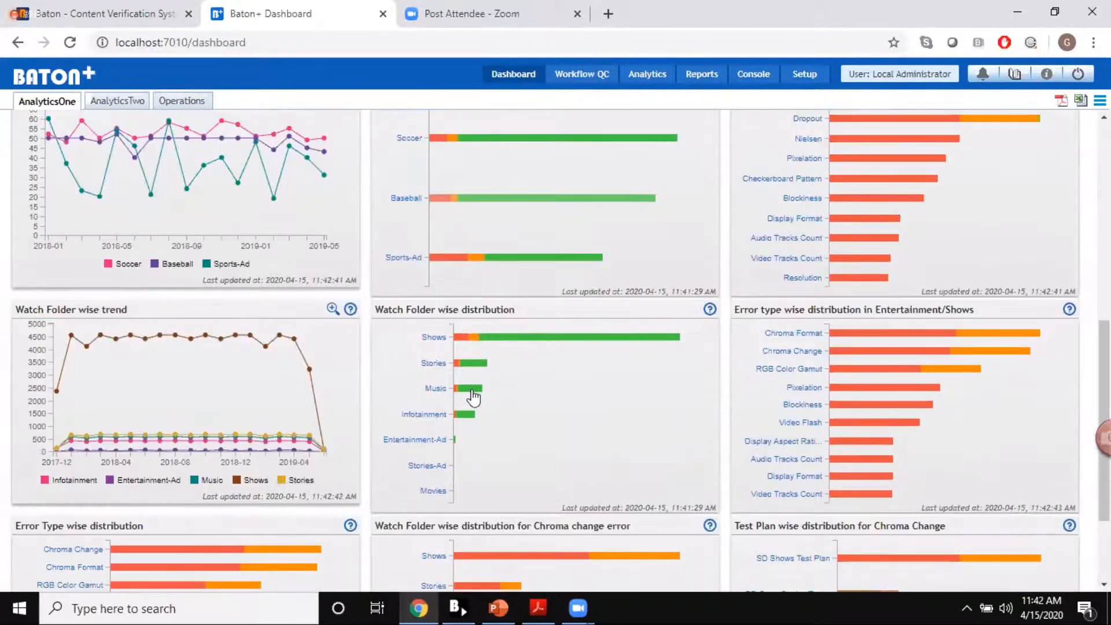
pyautogui.scroll(-1, 755, 96)
# Step: Review the installation, license, database and disk memory details of all servers in the Baton+ Console, and expand the BatonNYC server's configuration categories
pyautogui.click(752, 78)
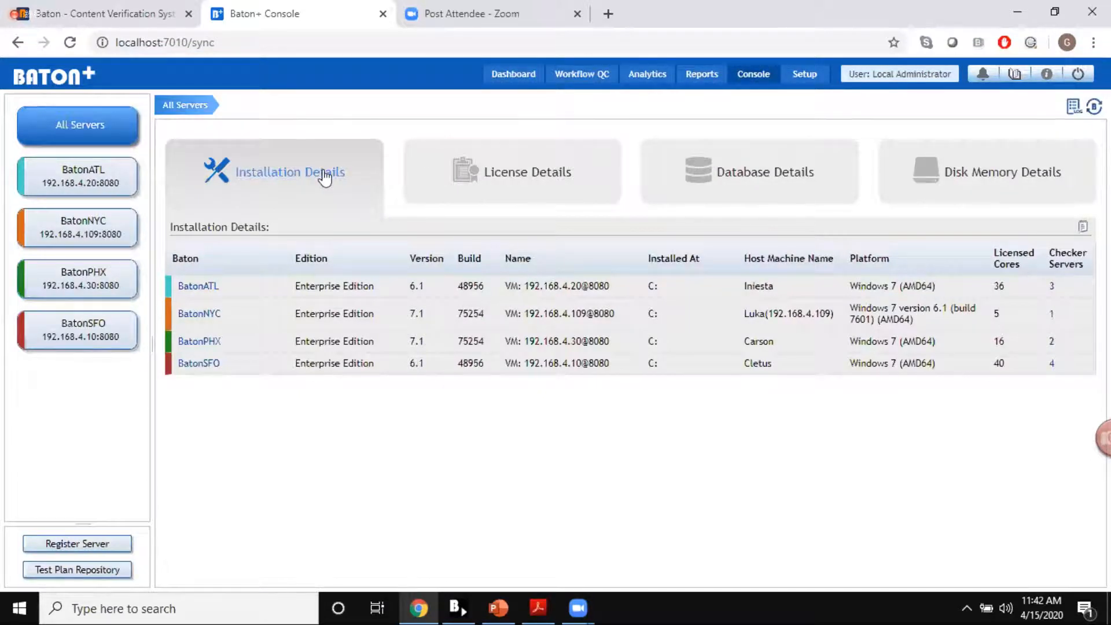
pyautogui.click(547, 193)
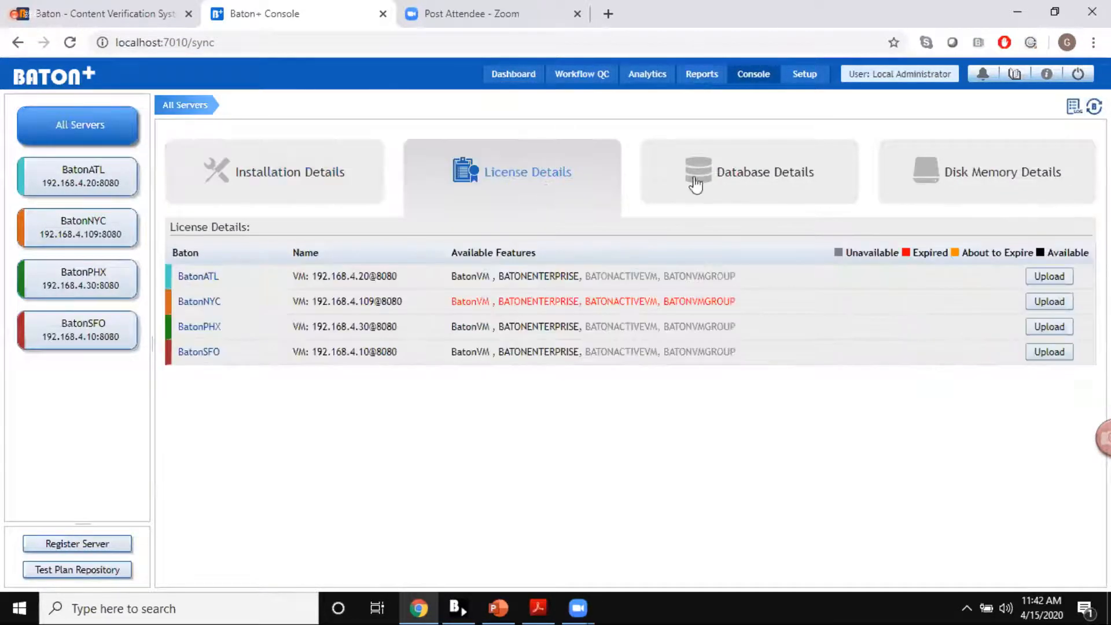
pyautogui.click(719, 184)
pyautogui.click(986, 203)
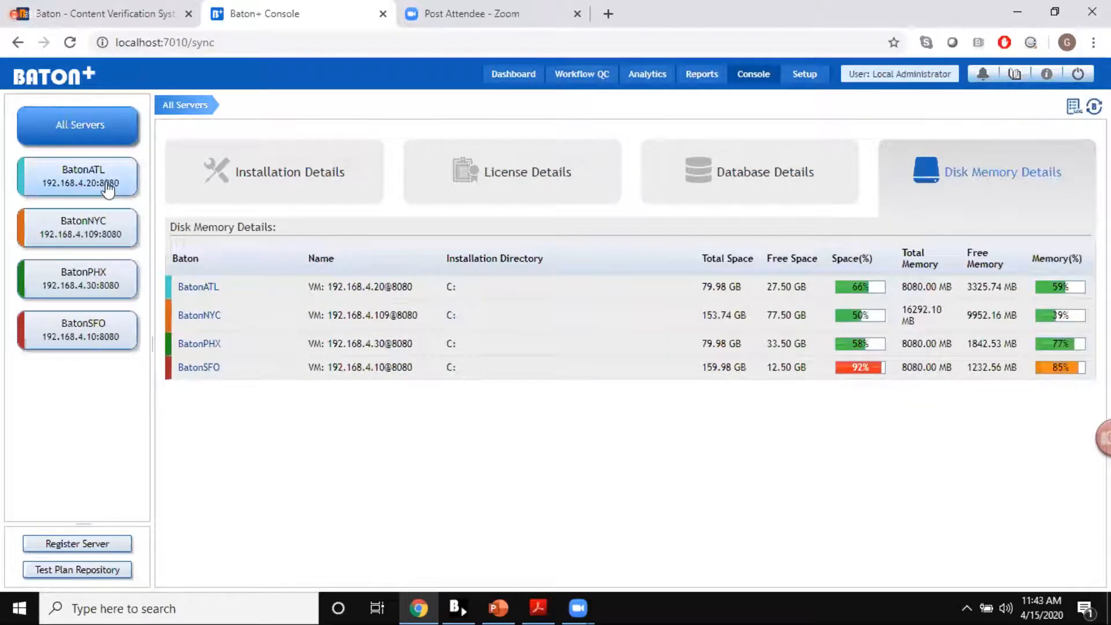
pyautogui.click(103, 230)
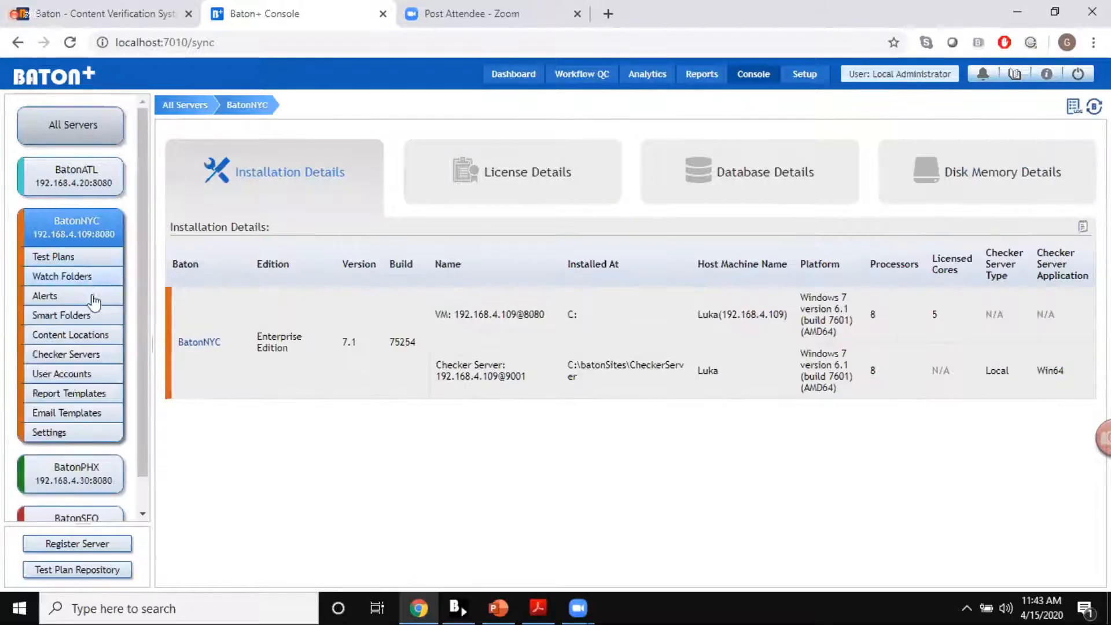
pyautogui.scroll(-1, 92, 373)
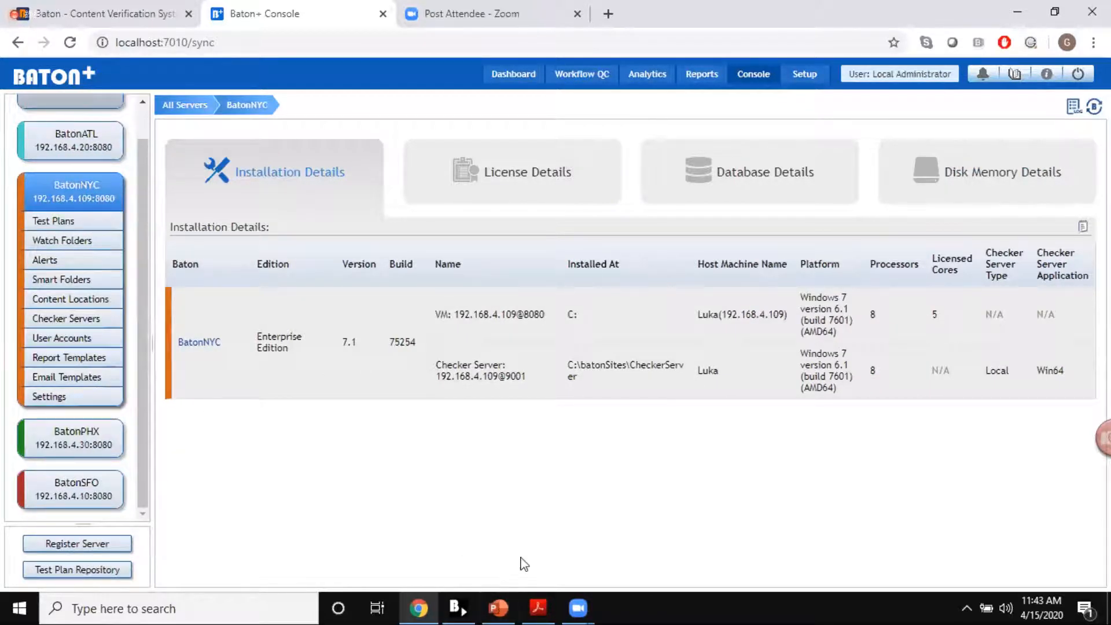
# Step: Switch to the Baton - Webinar.pptx presentation in PowerPoint and start the slide show from the Q & A slide
pyautogui.click(496, 617)
pyautogui.click(123, 506)
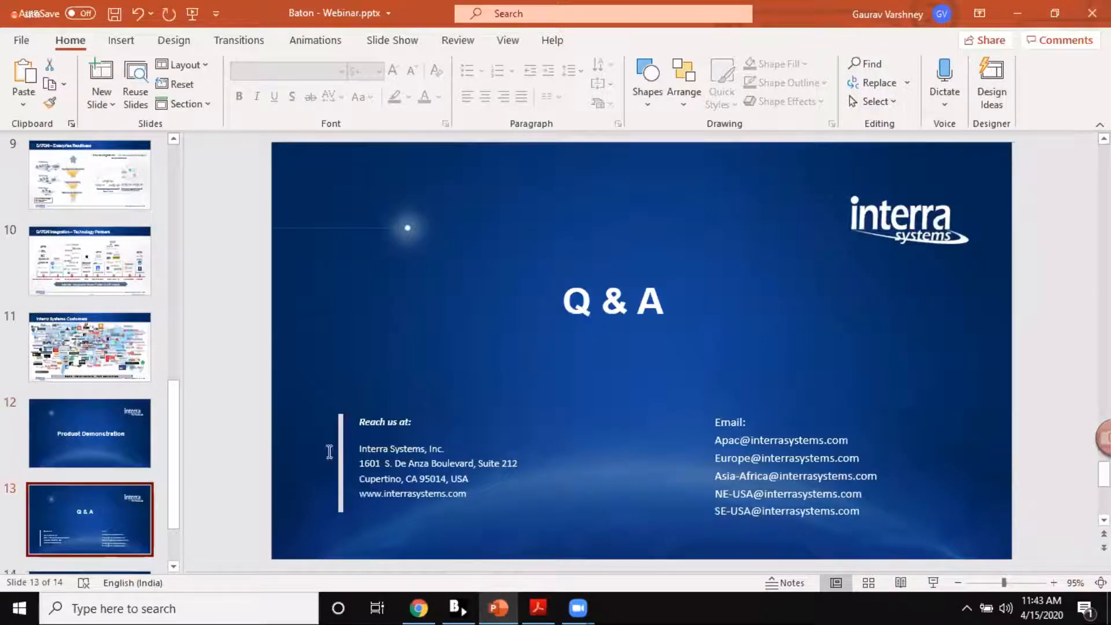
pyautogui.click(932, 582)
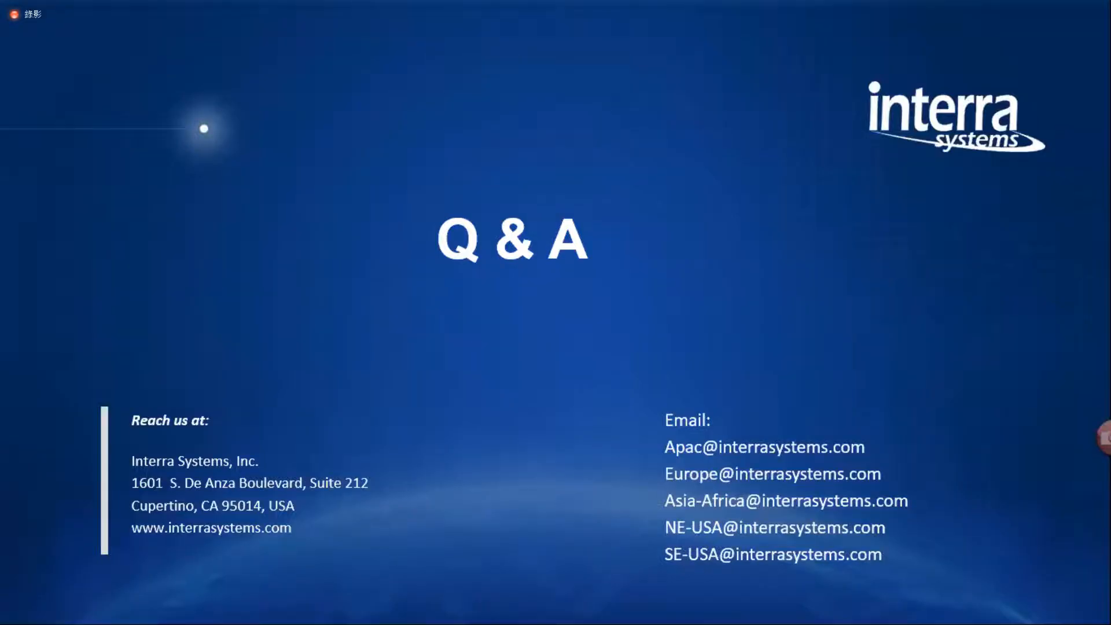